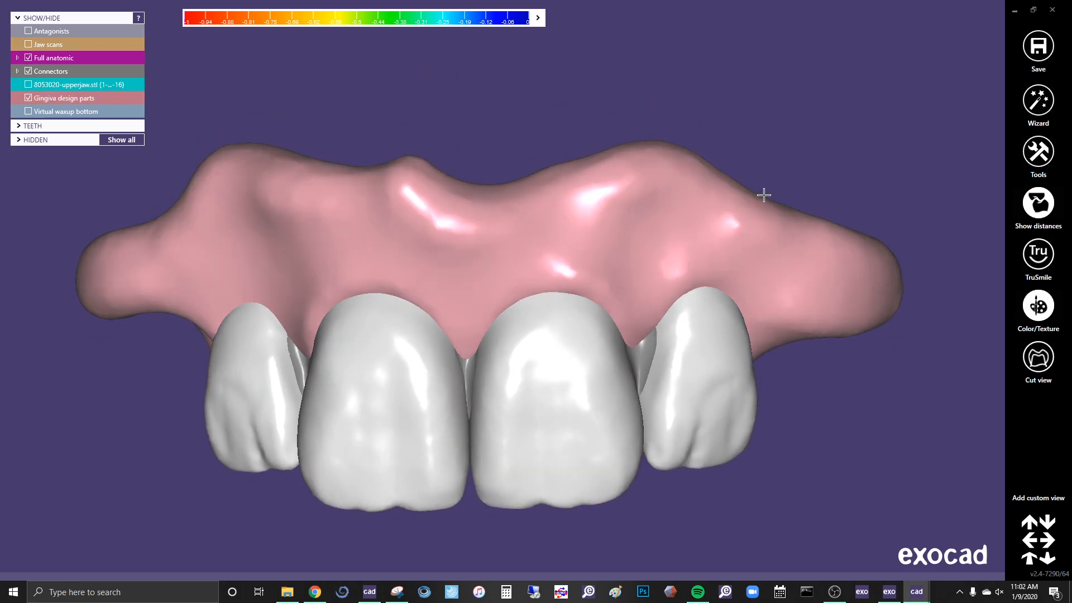
- Overlay the jaw scan and pre-op scan on the design, and hide the full anatomic teeth and gingiva parts for comparison
{"action": "key", "text": "j"}
{"action": "scroll", "coordinate": [448, 139], "scroll_direction": "down", "scroll_amount": 4}
{"action": "right_click_drag", "start_coordinate": [553, 247], "coordinate": [552, 247]}
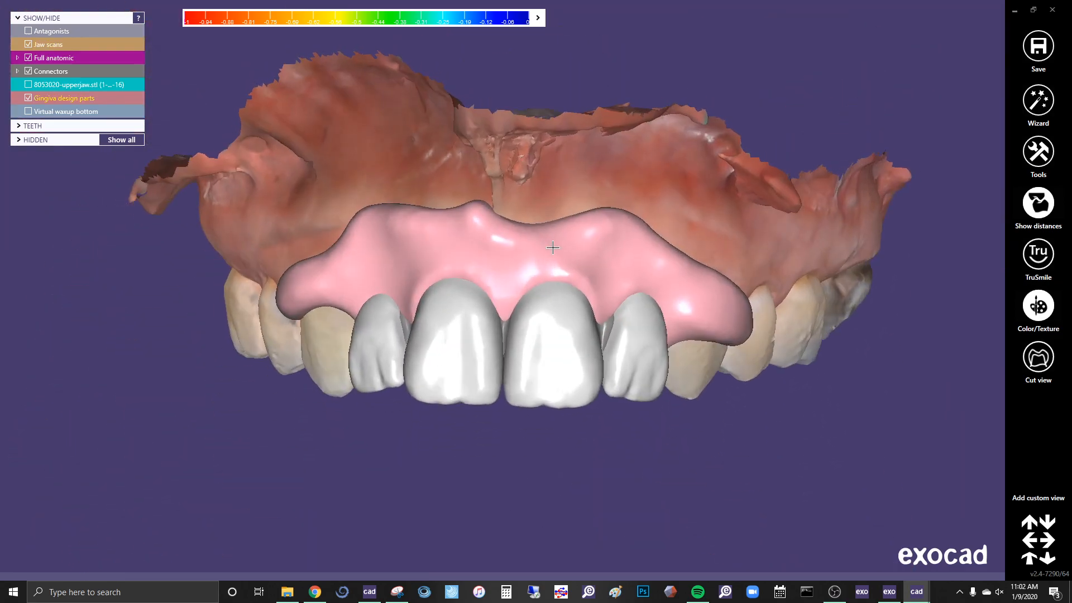
{"action": "left_click", "coordinate": [717, 204]}
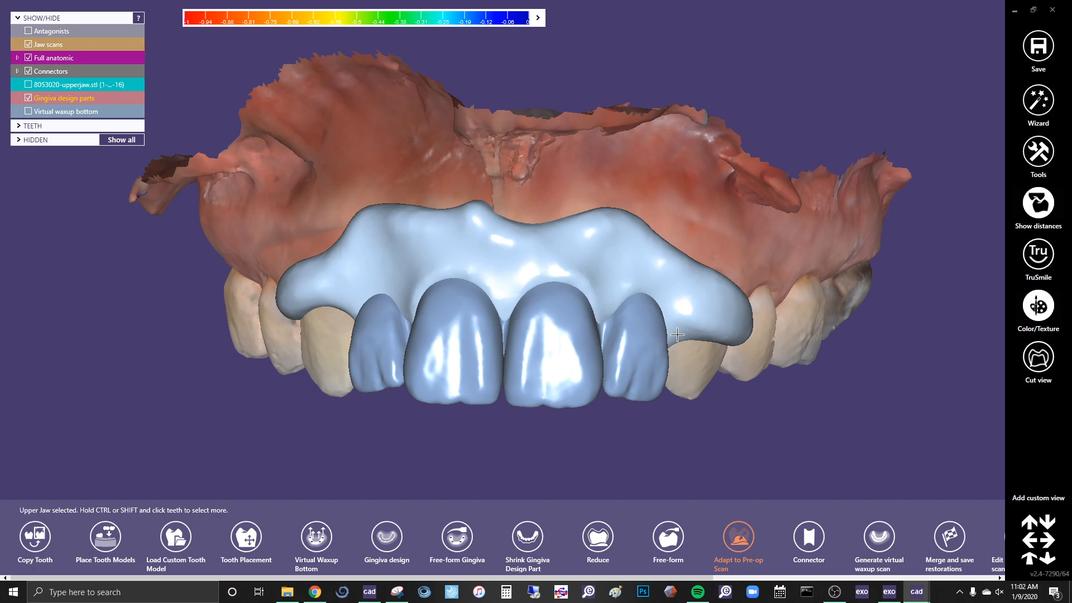
{"action": "key", "text": "w"}
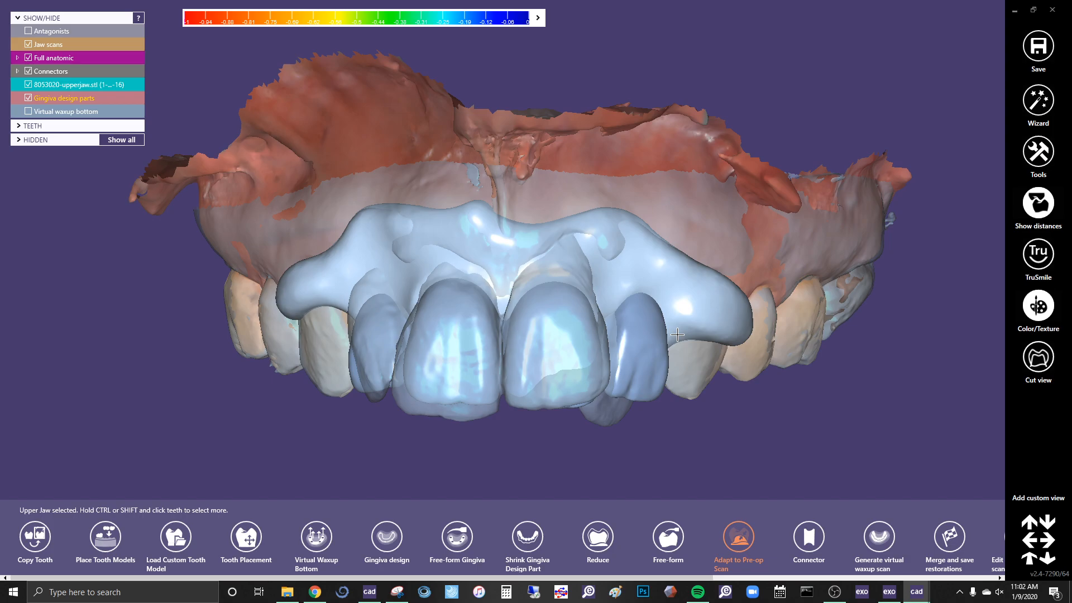
{"action": "key", "text": "r"}
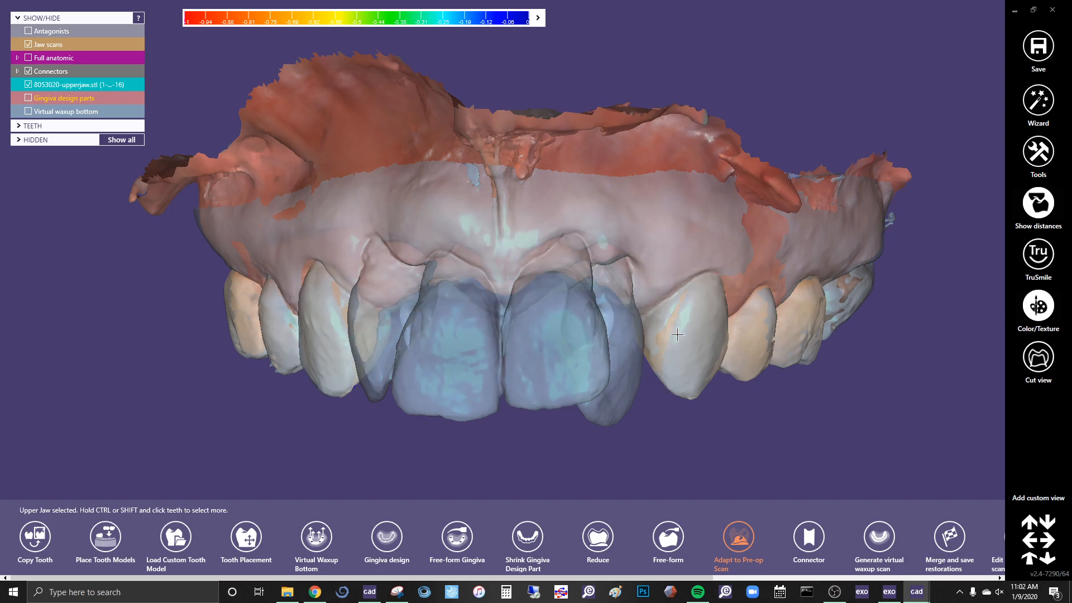
- Examine the arch from the occlusal side, hiding the pre-op scan and showing the anatomic teeth and gingiva parts on the jaw scan
{"action": "scroll", "coordinate": [527, 323], "scroll_direction": "up", "scroll_amount": 5, "text": "ctrl+shift"}
{"action": "mouse_move", "coordinate": [526, 323]}
{"action": "right_mouse_down"}
{"action": "mouse_move", "coordinate": [524, 237]}
{"action": "mouse_move", "coordinate": [561, 302]}
{"action": "mouse_move", "coordinate": [532, 327]}
{"action": "mouse_move", "coordinate": [550, 335]}
{"action": "mouse_move", "coordinate": [541, 326]}
{"action": "right_mouse_up"}
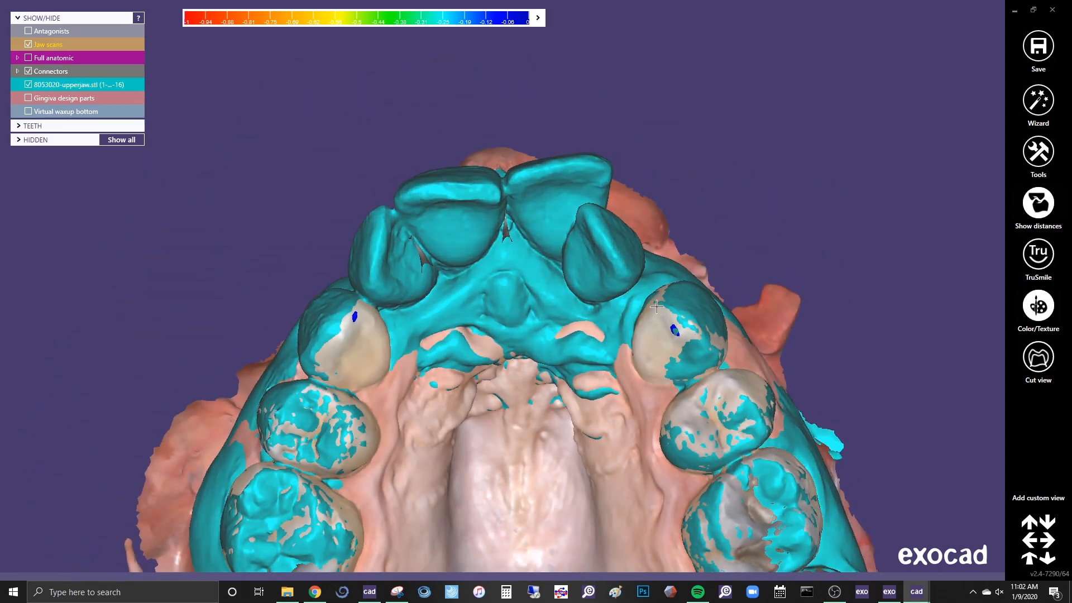
{"action": "left_click", "coordinate": [539, 217]}
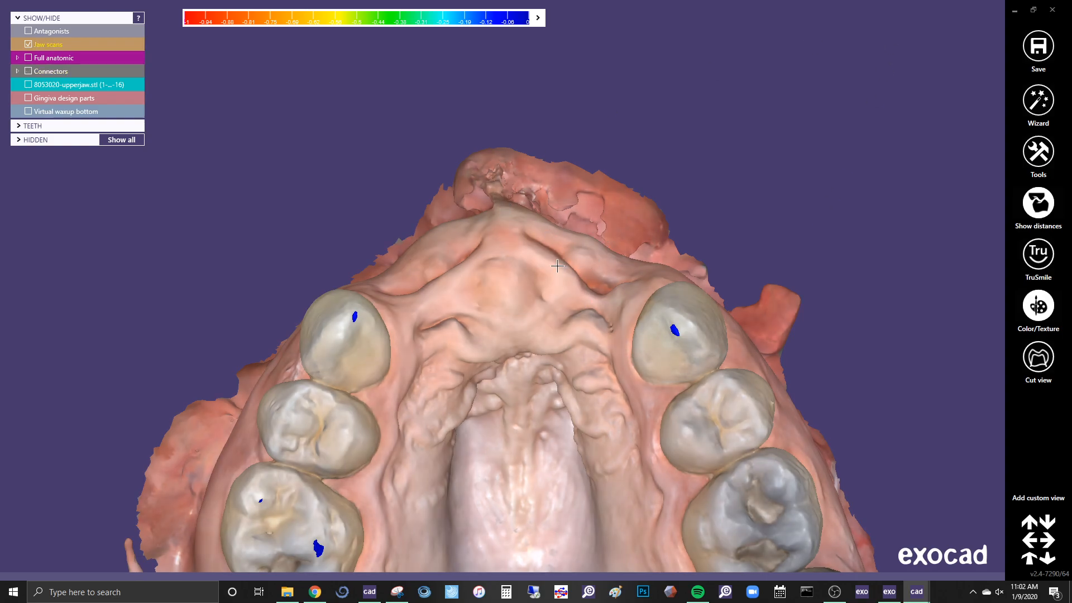
{"action": "key", "text": "f"}
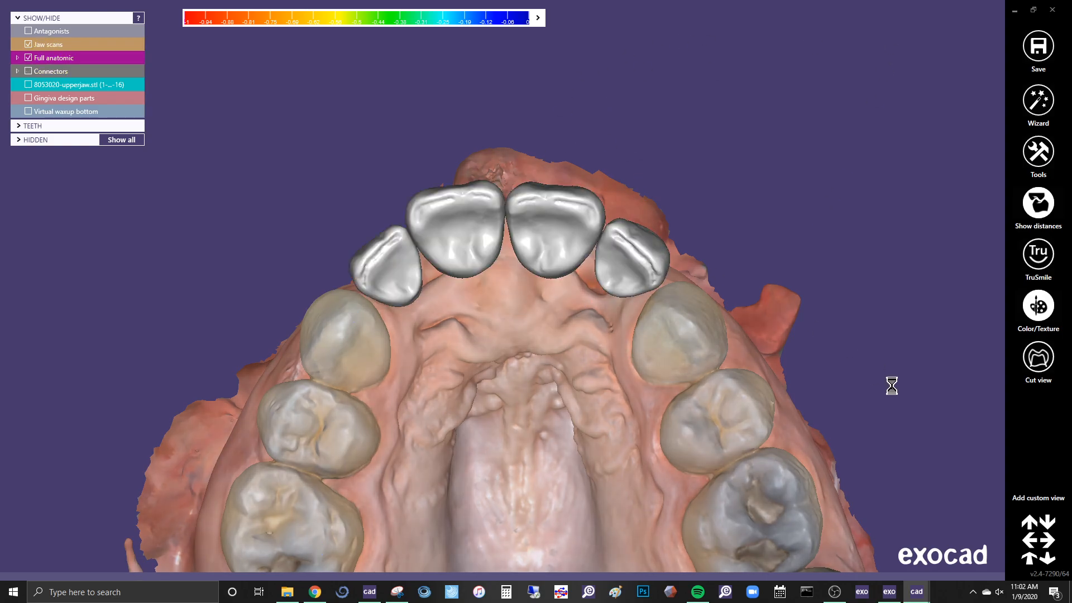
{"action": "right_click_drag", "start_coordinate": [486, 267], "coordinate": [445, 127]}
{"action": "key", "text": "g"}
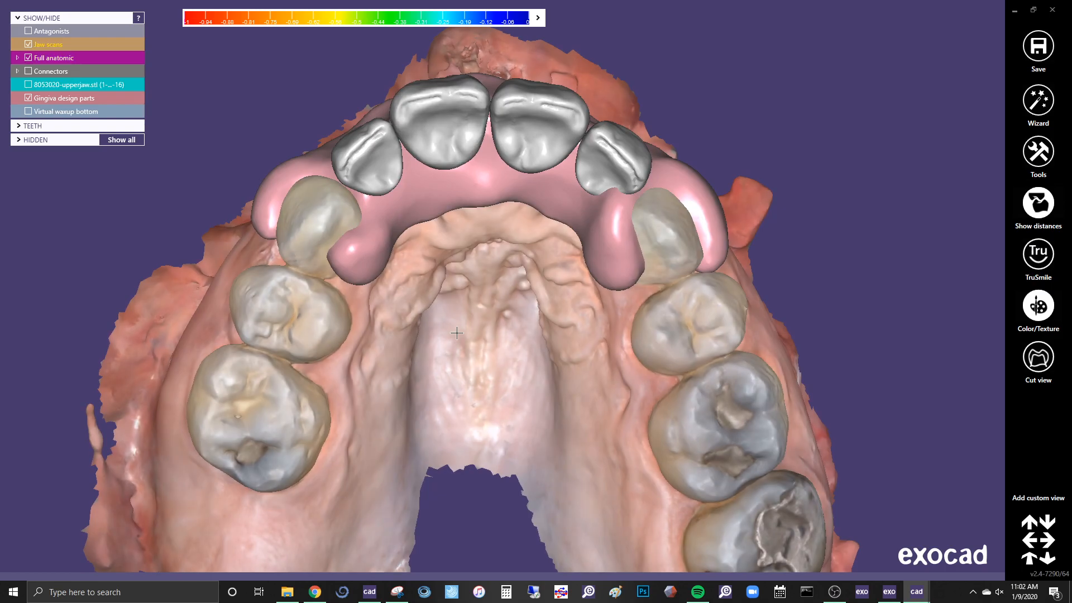
- Examine the existing gingiva design and its margin line for teeth 7-10 from the palatal and facial sides without changing it
{"action": "left_click", "coordinate": [445, 127]}
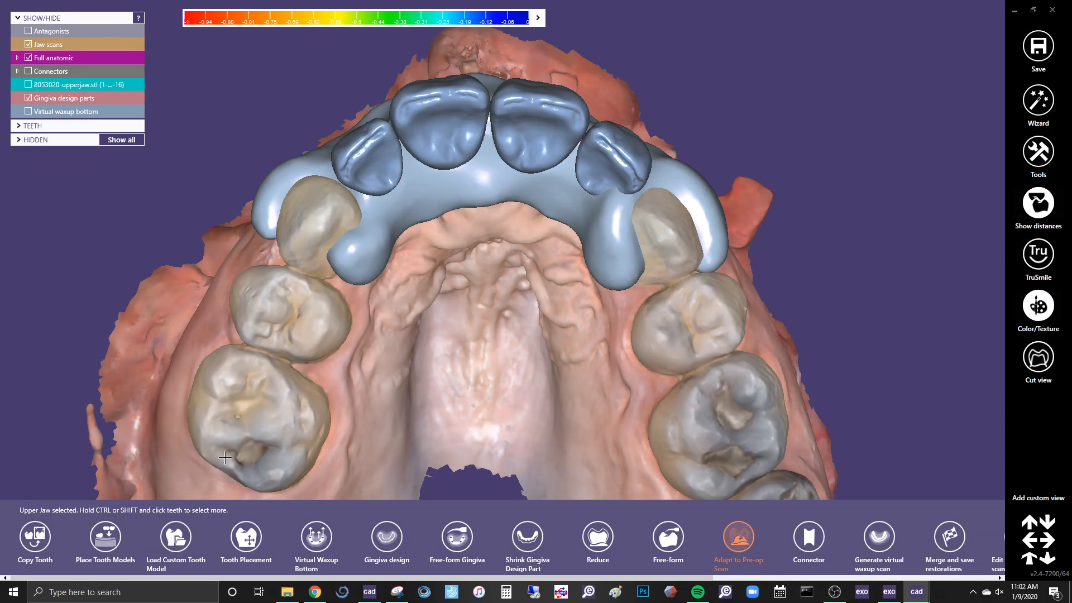
{"action": "left_click", "coordinate": [387, 537]}
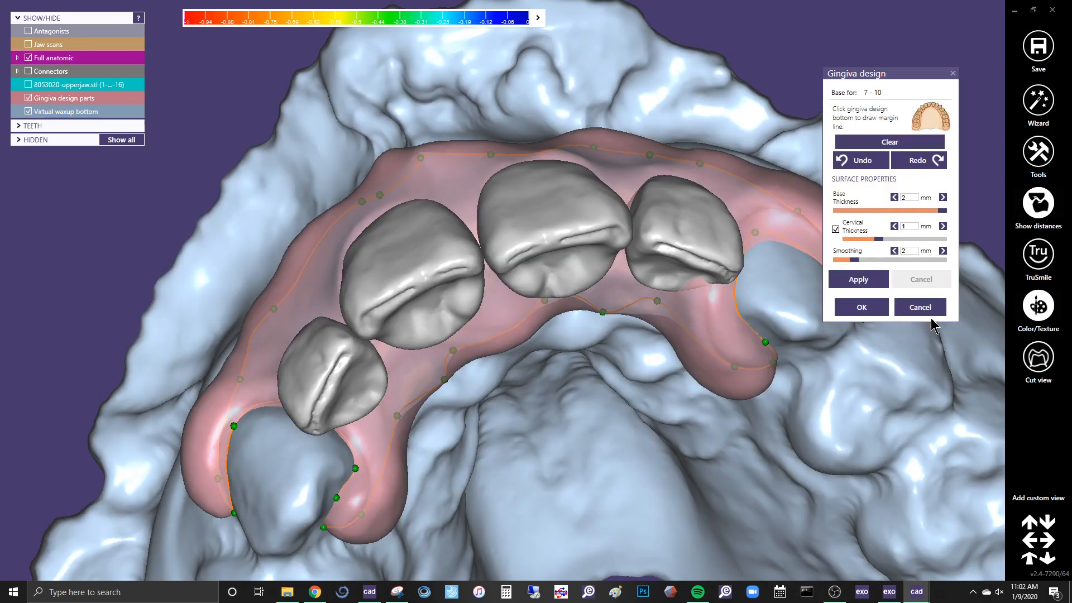
{"action": "right_click_drag", "start_coordinate": [479, 62], "coordinate": [490, 510]}
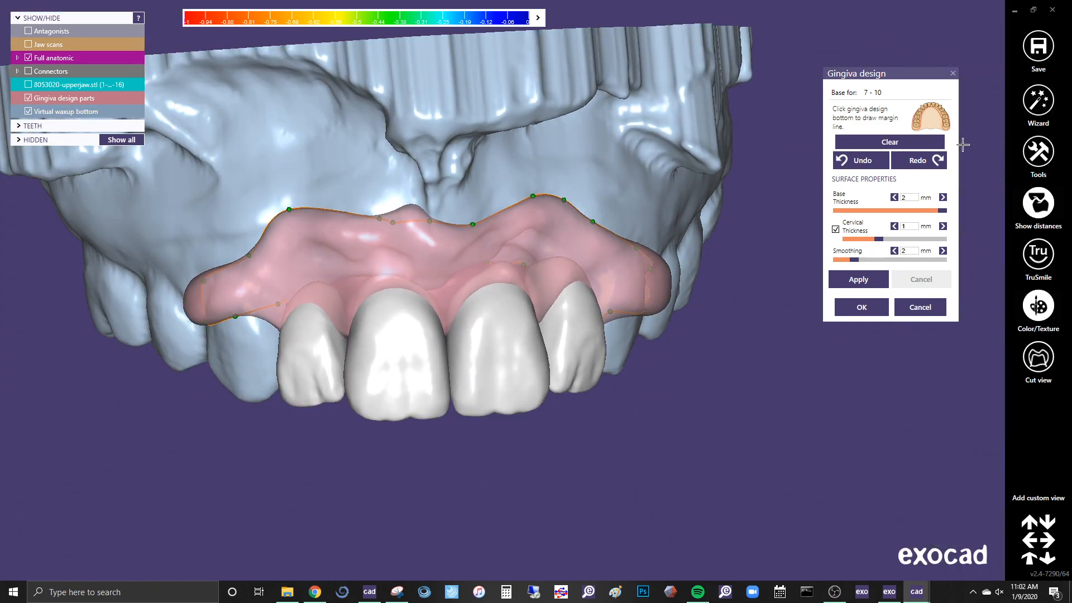
{"action": "left_click", "coordinate": [938, 307]}
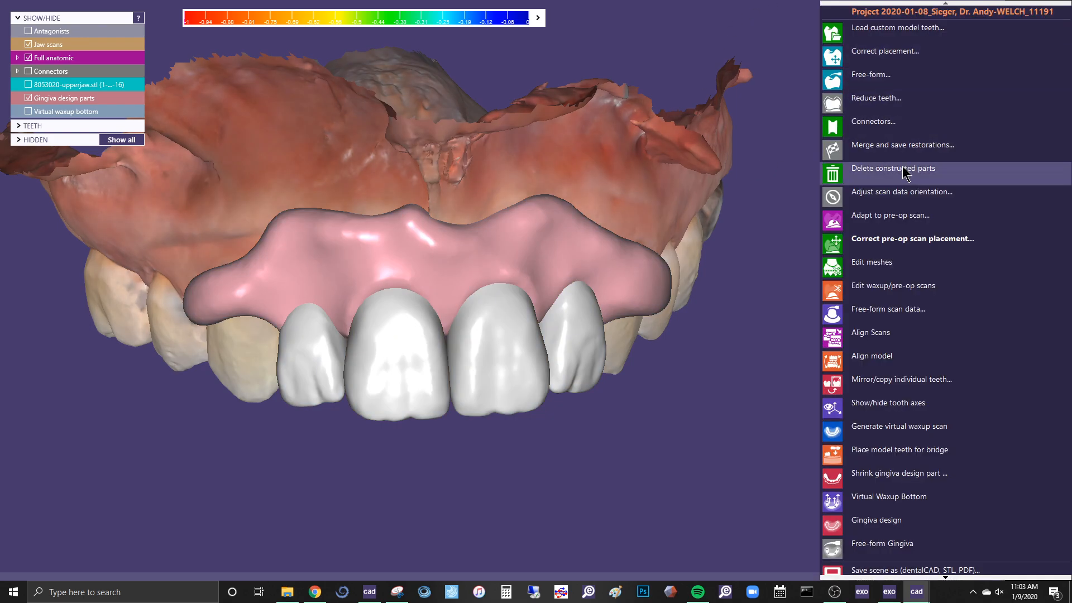
- Delete the connecting parts between teeth 7-8, 8-9 and 9-10
{"action": "left_click", "coordinate": [915, 168]}
{"action": "left_click", "coordinate": [882, 252]}
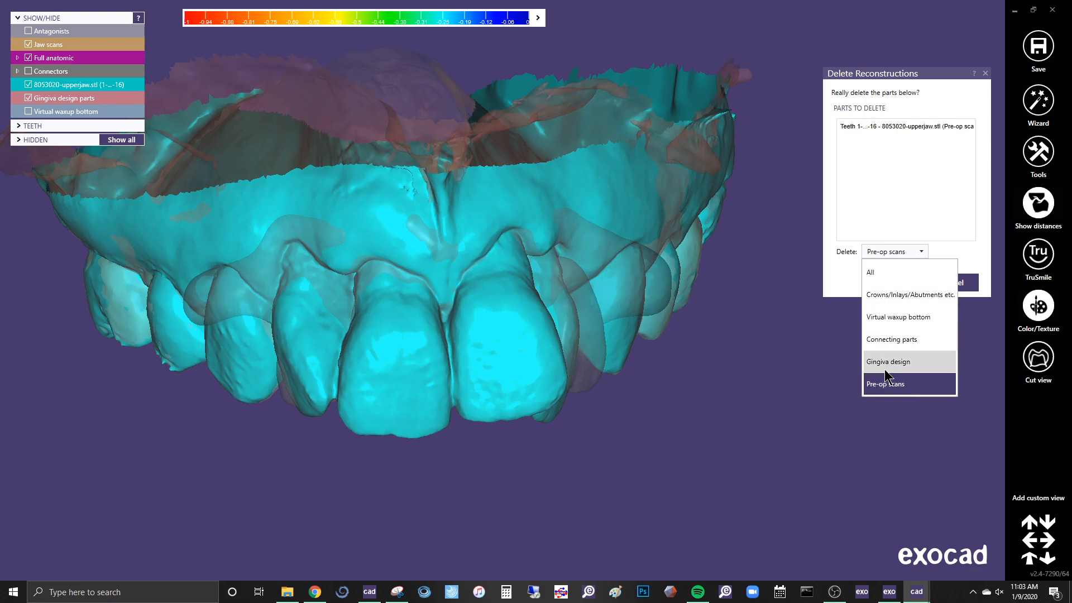
{"action": "left_click", "coordinate": [892, 339]}
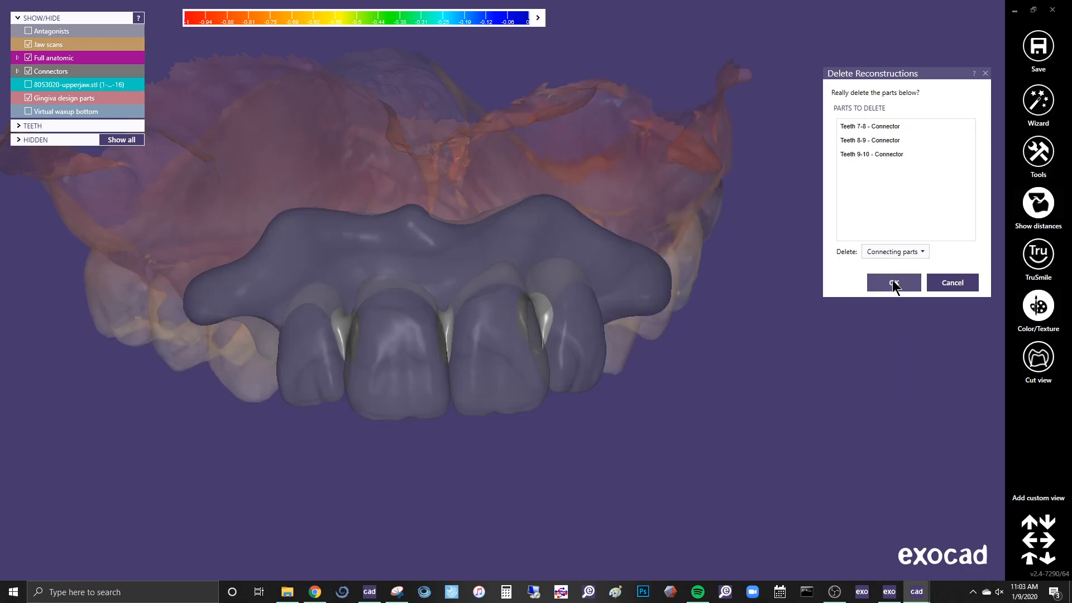
{"action": "left_click", "coordinate": [891, 282]}
- Delete the gingiva design part for teeth 7-10
{"action": "right_click", "coordinate": [898, 221]}
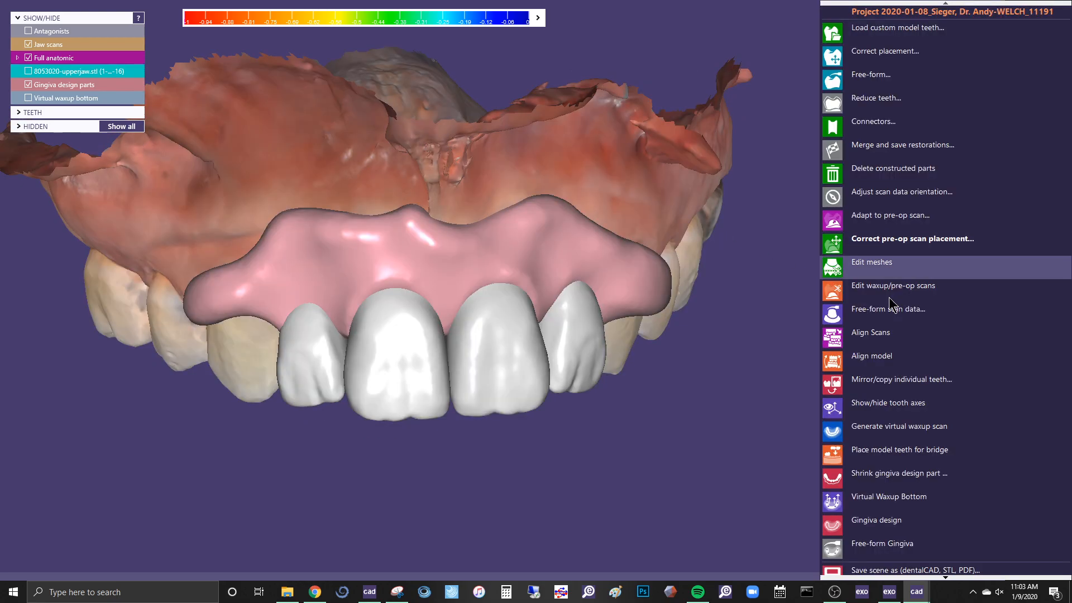
{"action": "left_click", "coordinate": [891, 169]}
{"action": "left_click", "coordinate": [893, 252]}
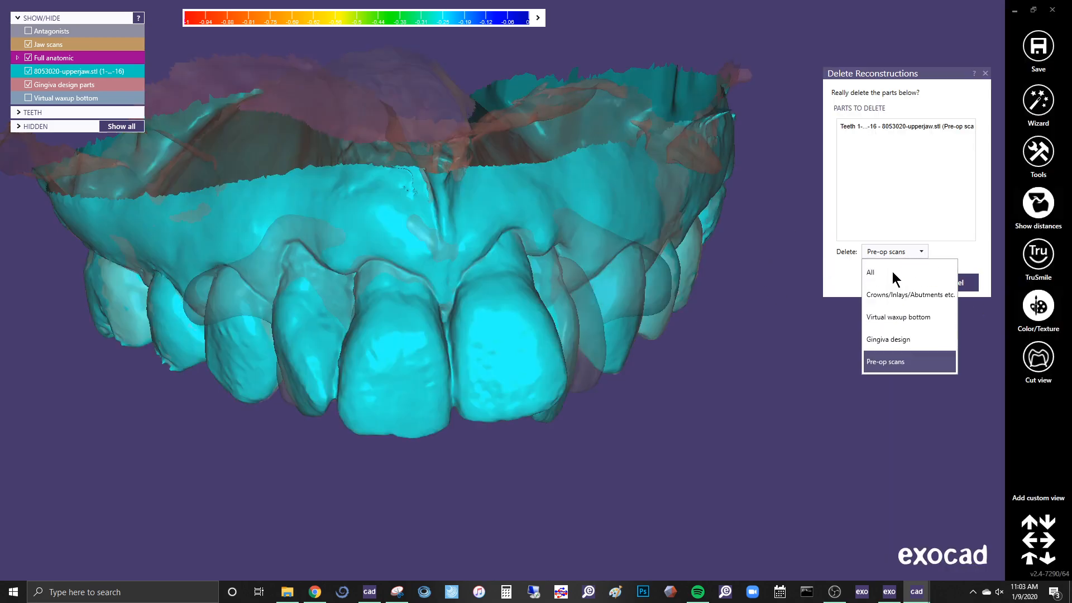
{"action": "left_click", "coordinate": [888, 339]}
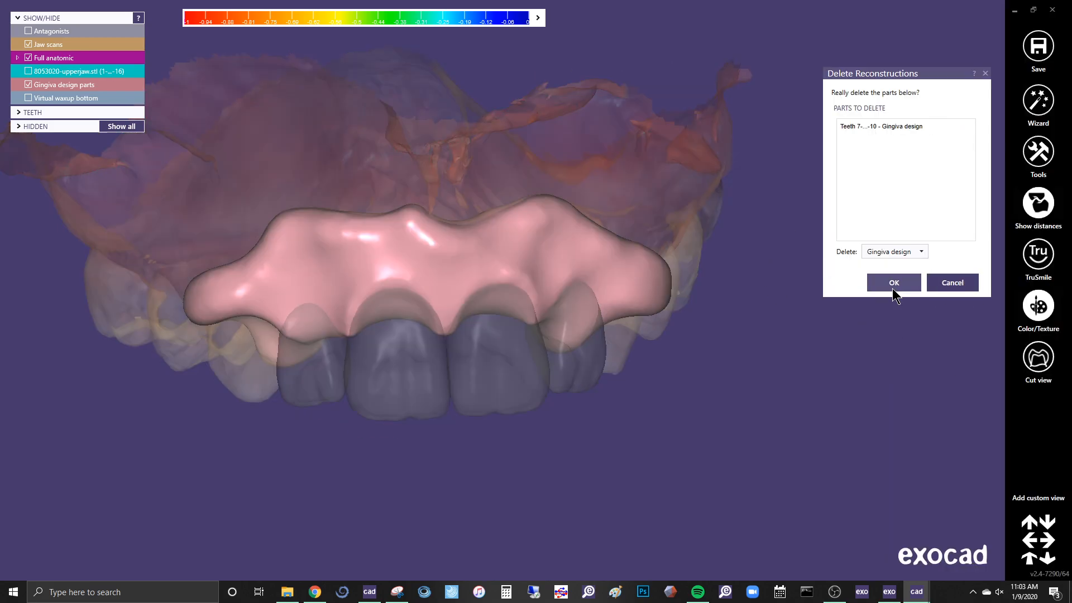
{"action": "left_click", "coordinate": [891, 283]}
- Hide the full anatomic teeth and view the bare upper jaw scan from the occlusal side
{"action": "right_click", "coordinate": [910, 114]}
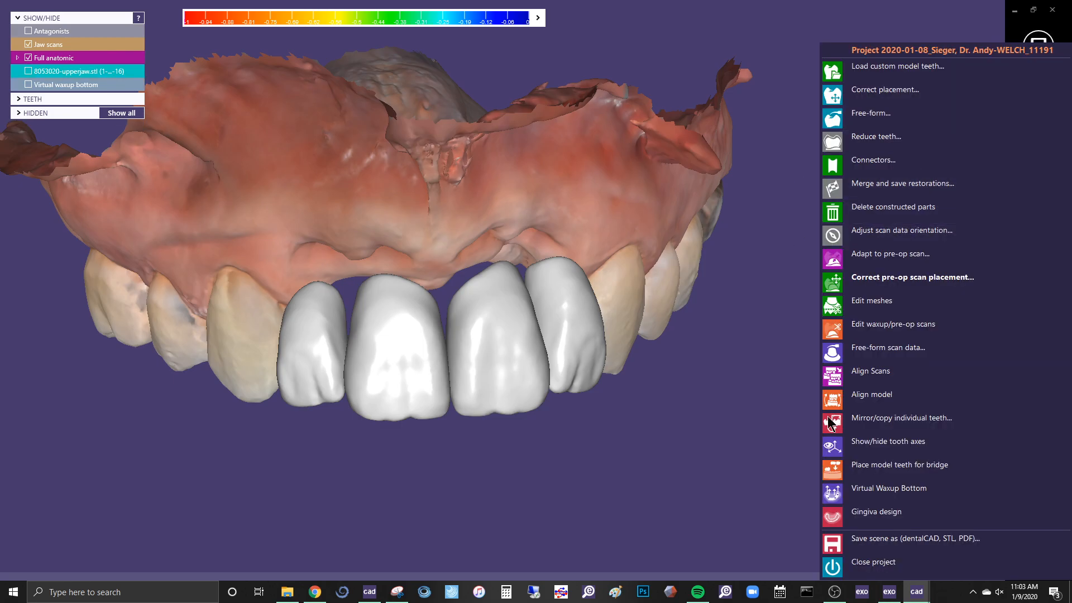
{"action": "left_click", "coordinate": [680, 454]}
{"action": "right_click_drag", "start_coordinate": [692, 466], "coordinate": [718, 433]}
{"action": "key", "text": "f"}
- Examine the Virtual Waxup Bottom model of the upper jaw, and leave the command without applying it
{"action": "mouse_move", "coordinate": [599, 582]}
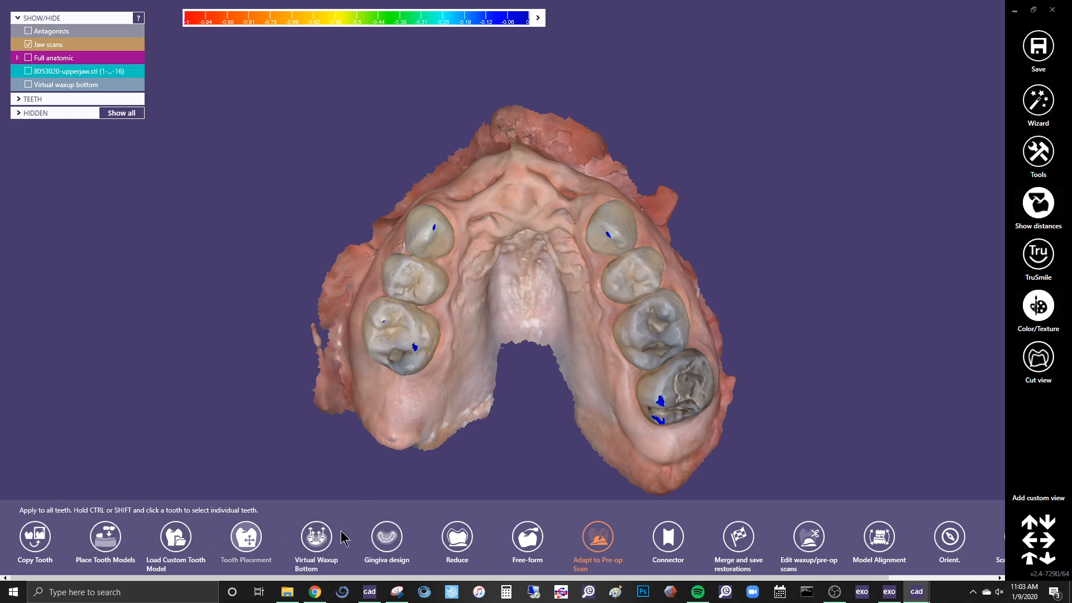
{"action": "left_click", "coordinate": [331, 539]}
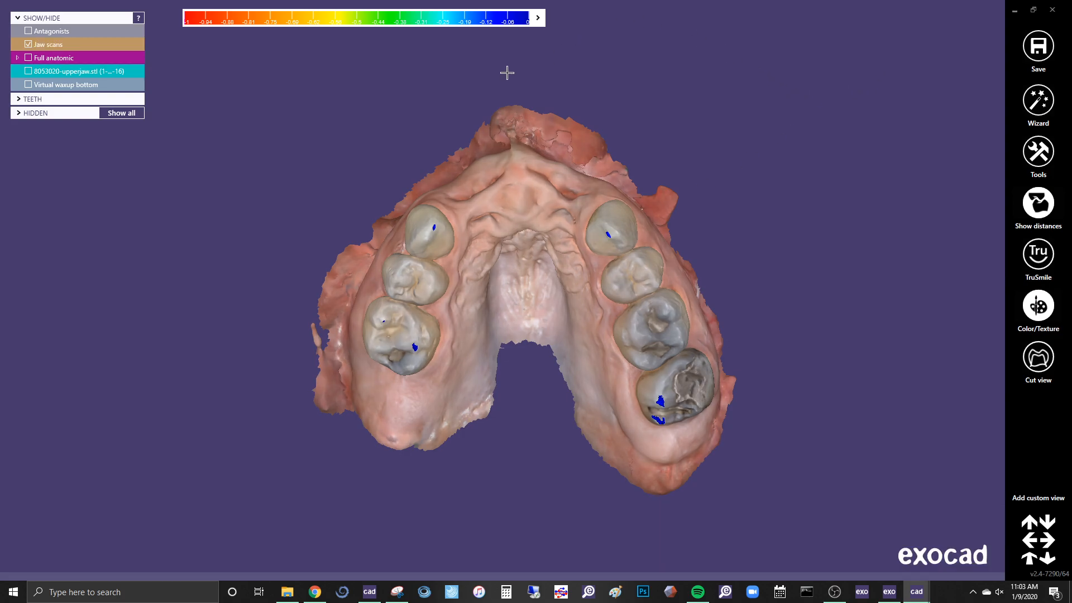
{"action": "middle_click_drag", "start_coordinate": [806, 243], "coordinate": [761, 230]}
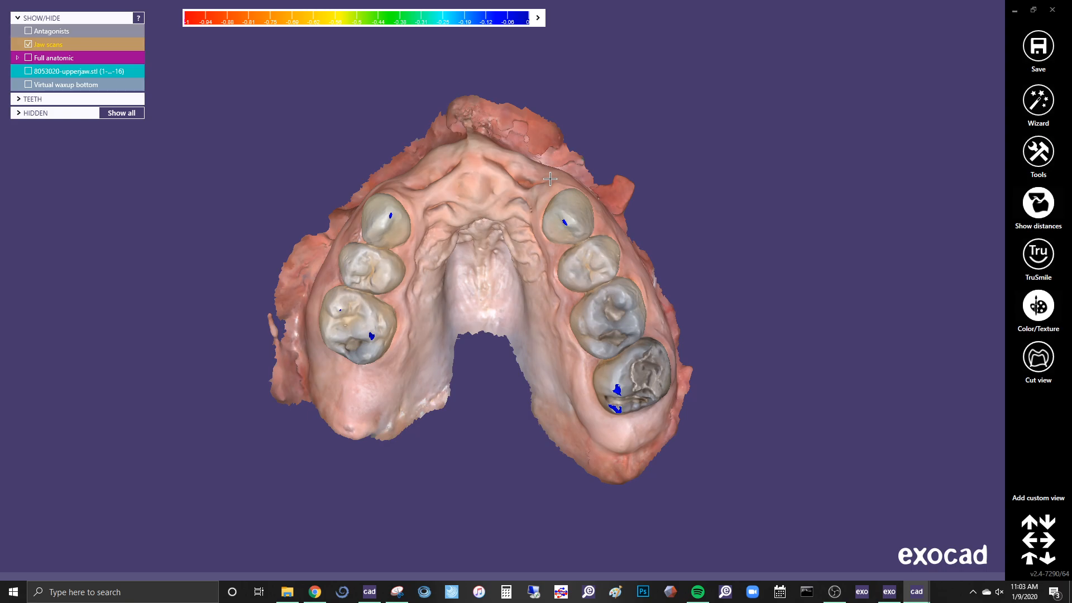
{"action": "mouse_move", "coordinate": [447, 577]}
{"action": "left_click", "coordinate": [319, 543]}
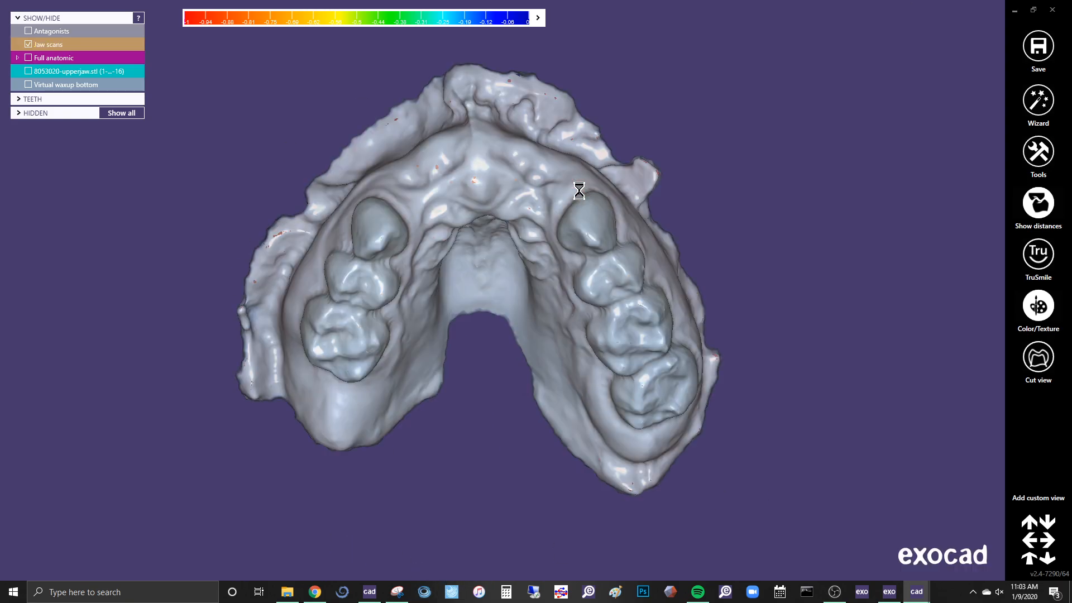
{"action": "right_click_drag", "start_coordinate": [480, 149], "coordinate": [582, 210]}
{"action": "left_click", "coordinate": [931, 295]}
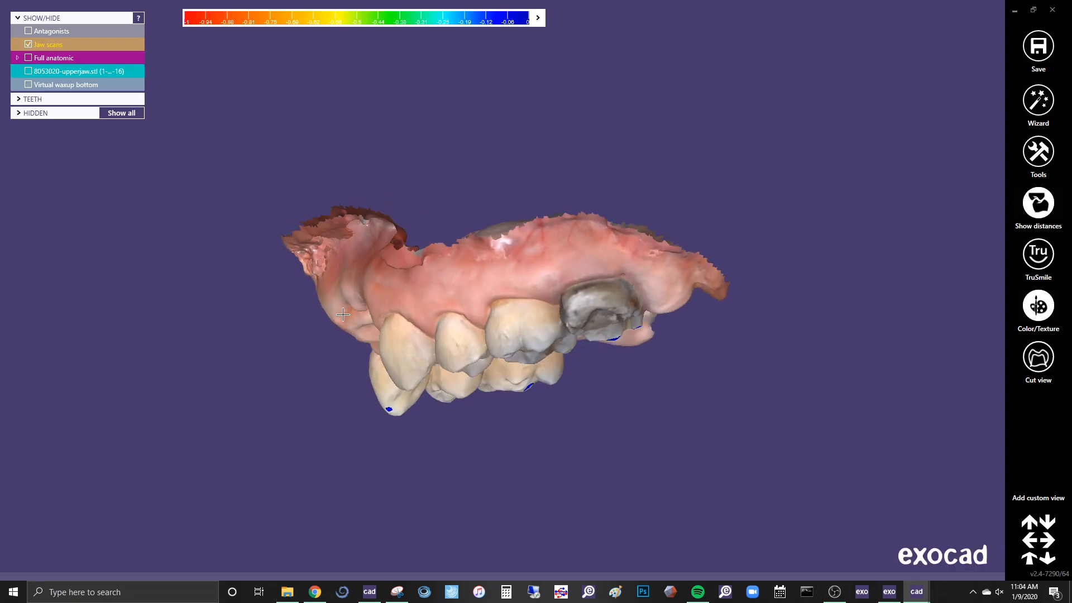
- Show the virtual waxup bottom and review the contact points of teeth 7-10 in Place Tooth Models without applying changes
{"action": "left_click", "coordinate": [28, 85]}
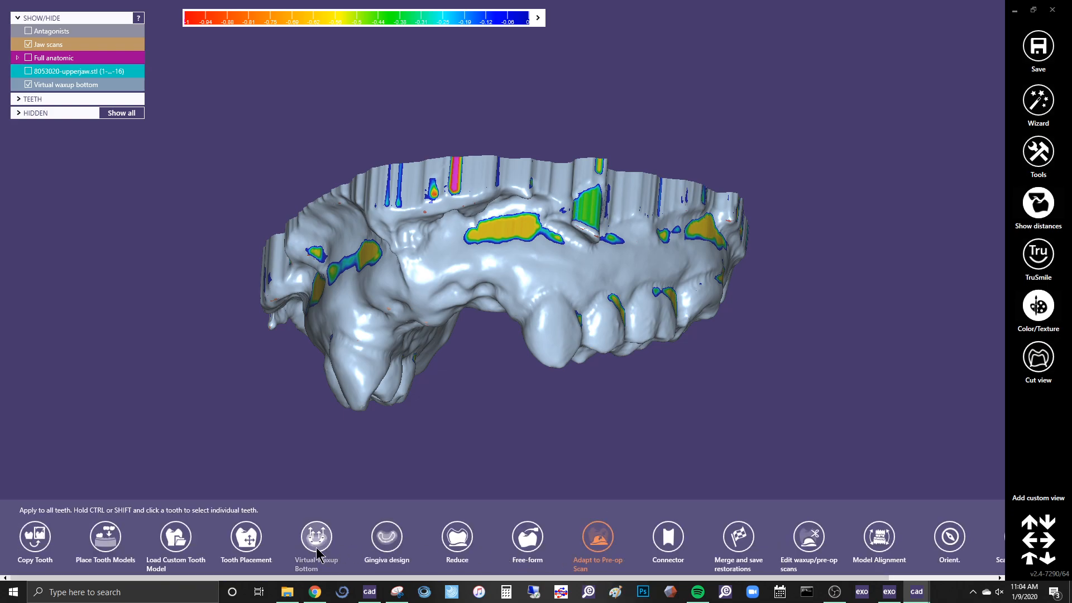
{"action": "left_click", "coordinate": [104, 538]}
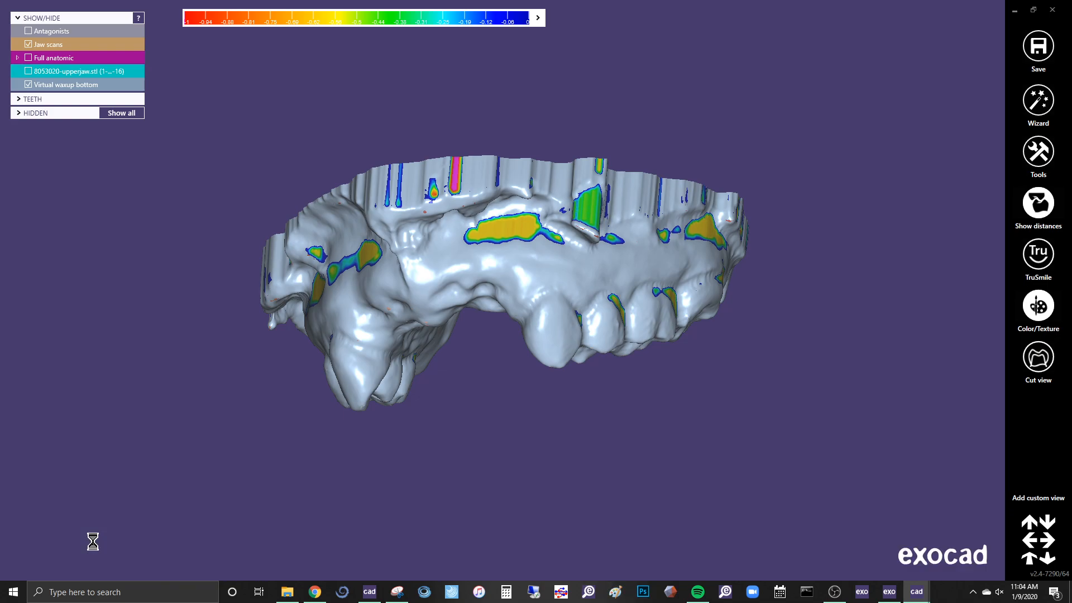
{"action": "right_click_drag", "start_coordinate": [434, 328], "coordinate": [440, 331]}
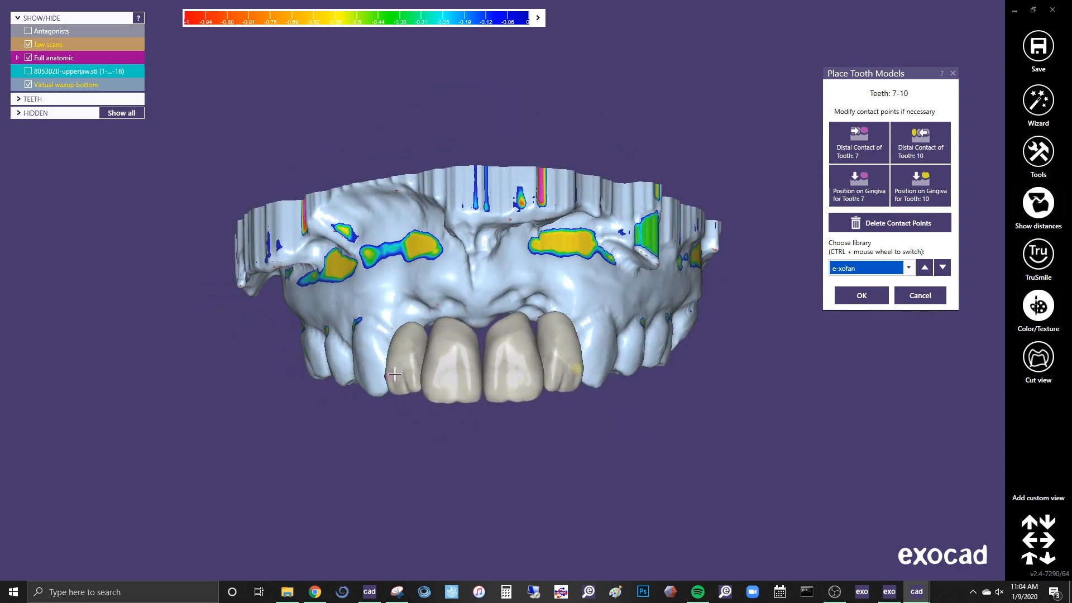
{"action": "left_click", "coordinate": [575, 367]}
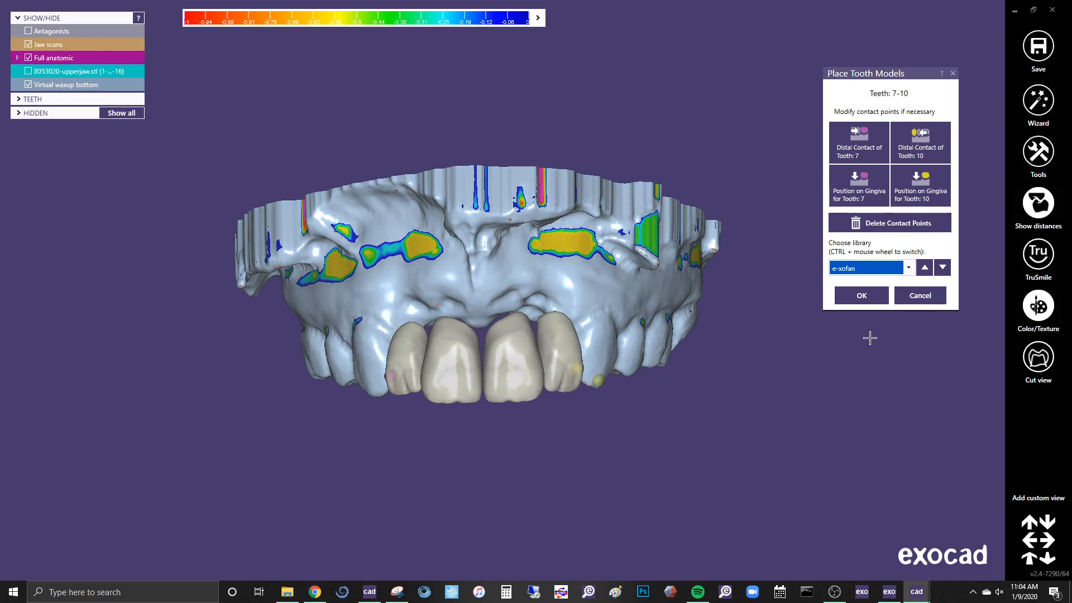
{"action": "left_click", "coordinate": [933, 300]}
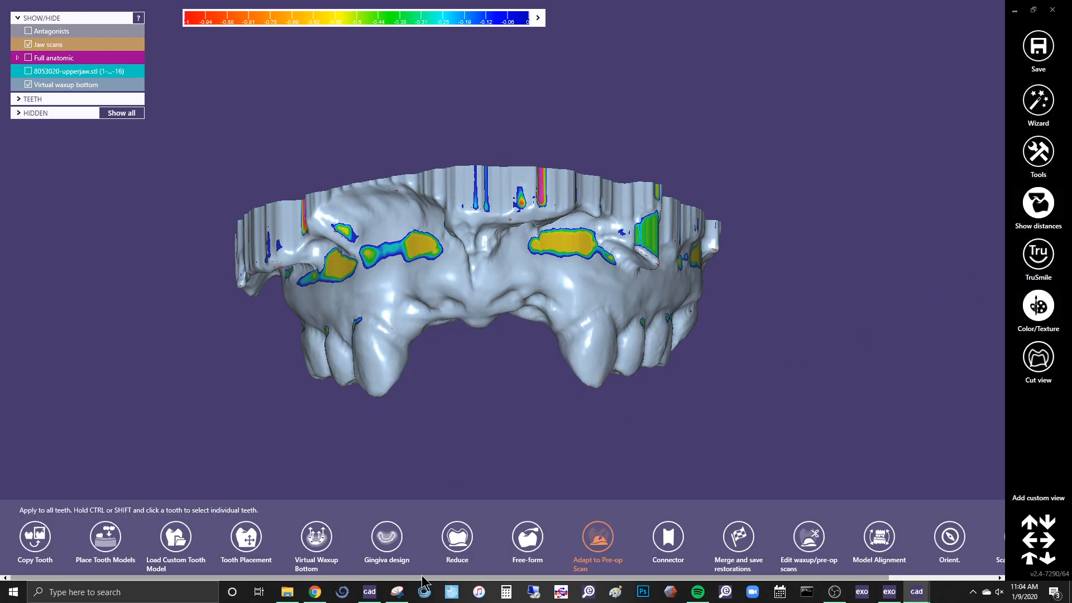
- Start a gingiva design for teeth 7-10, drawing the margin line from between the canine and premolar beside tooth 7 onto the palate
{"action": "left_click", "coordinate": [386, 537]}
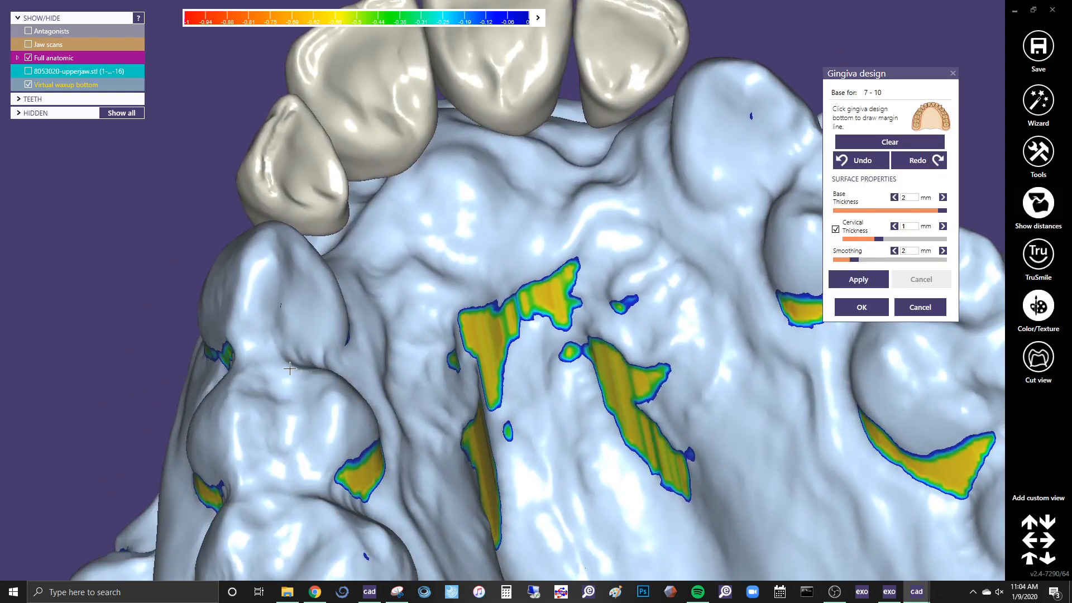
{"action": "mouse_move", "coordinate": [290, 362]}
{"action": "right_mouse_down"}
{"action": "mouse_move", "coordinate": [279, 241]}
{"action": "mouse_move", "coordinate": [262, 250]}
{"action": "right_mouse_up"}
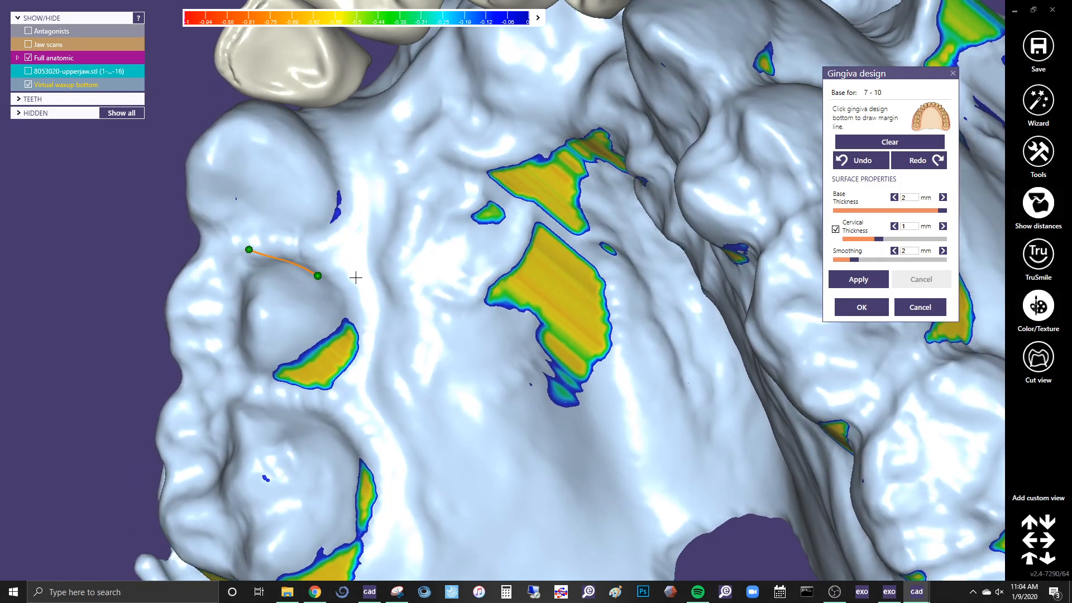
{"action": "left_click", "coordinate": [411, 182]}
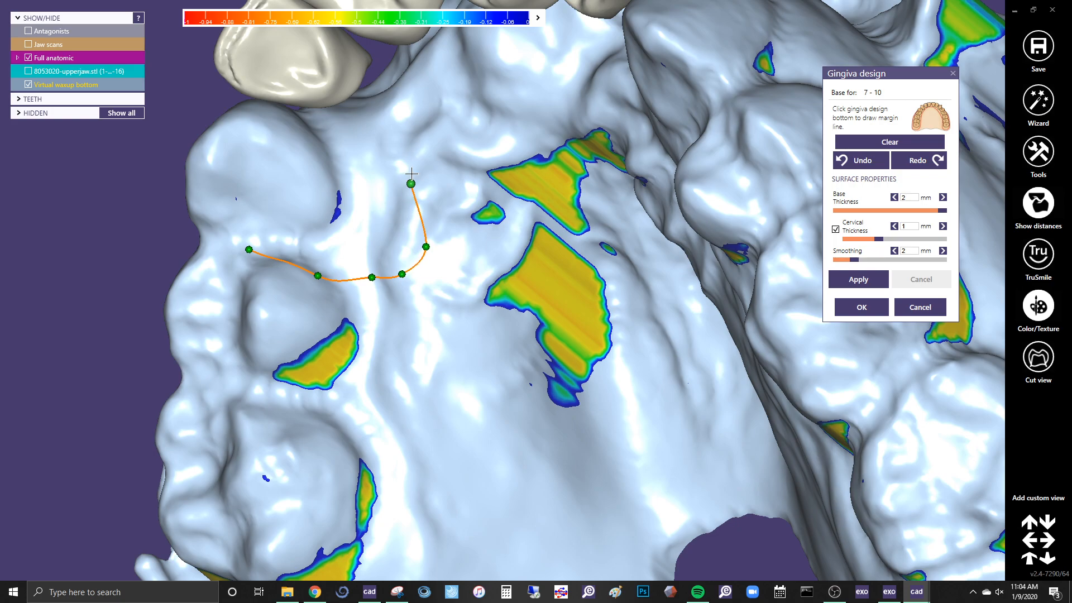
{"action": "left_click_drag", "start_coordinate": [426, 246], "coordinate": [403, 242]}
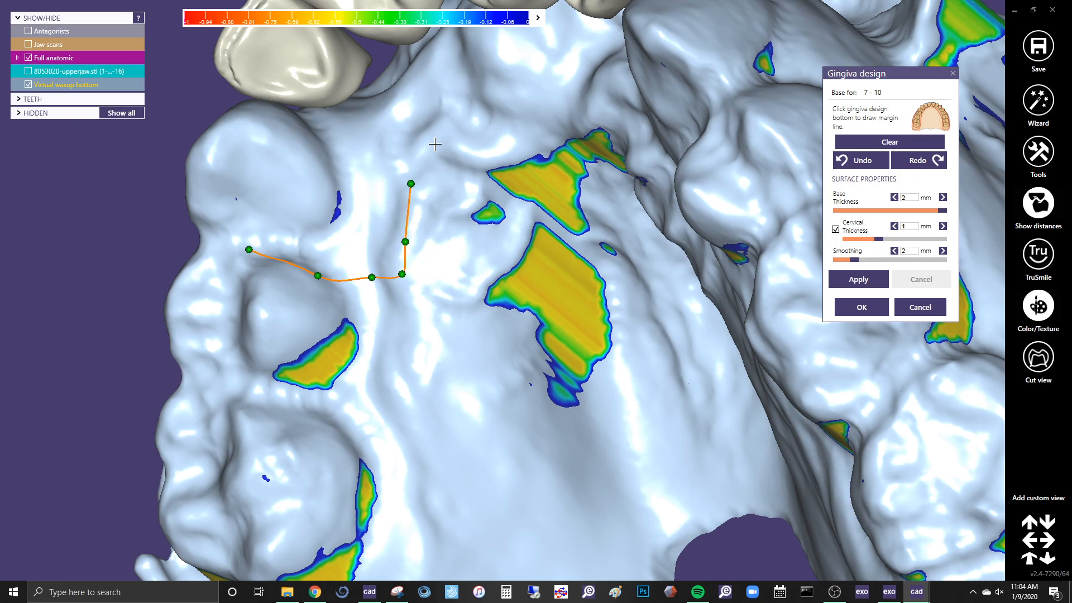
- Continue the margin line across the palate behind the front teeth to the gap between the canine and premolar beside tooth 10
{"action": "right_click_drag", "start_coordinate": [488, 109], "coordinate": [505, 223]}
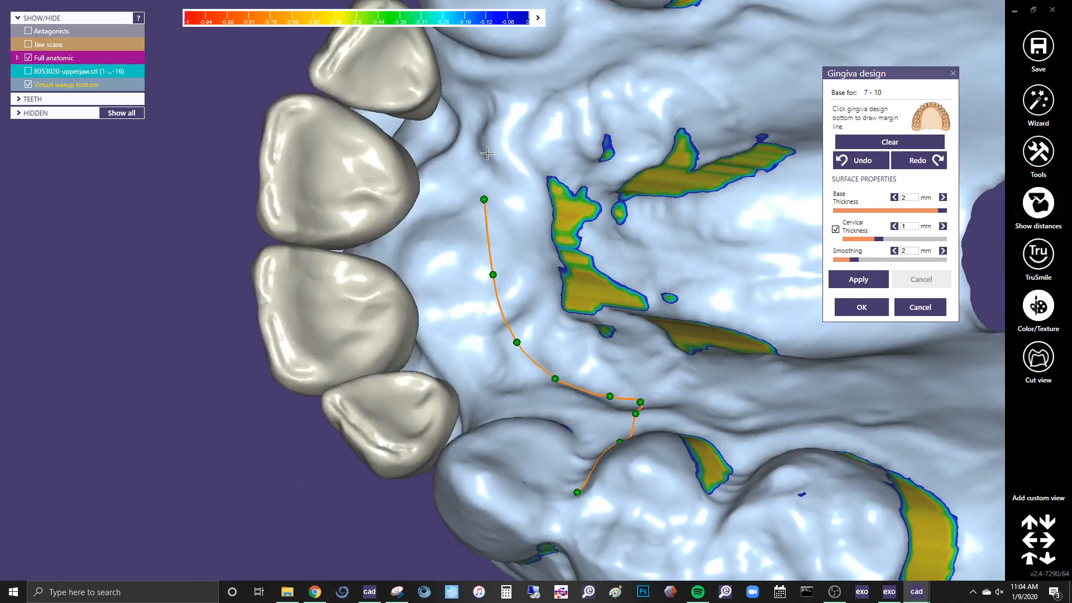
{"action": "right_click_drag", "start_coordinate": [582, 94], "coordinate": [550, 186]}
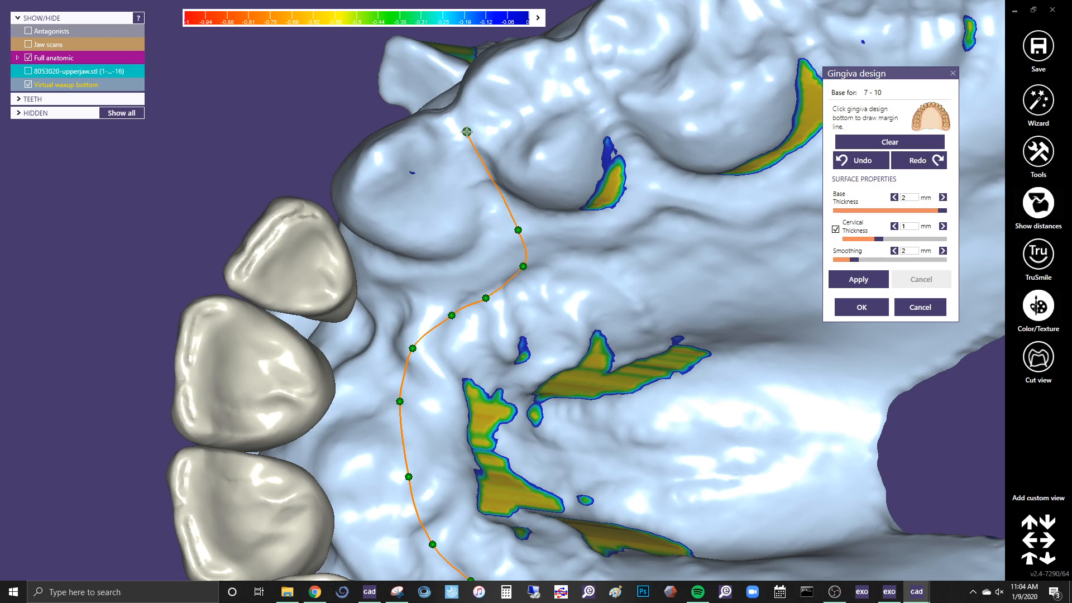
{"action": "right_click_drag", "start_coordinate": [470, 132], "coordinate": [469, 131]}
- Carry the margin line over the facial side of the canine beside tooth 10, curve it onto the labial gingiva, and smooth its curve there
{"action": "left_click", "coordinate": [576, 164]}
{"action": "left_click", "coordinate": [555, 150]}
{"action": "right_click_drag", "start_coordinate": [449, 147], "coordinate": [527, 242]}
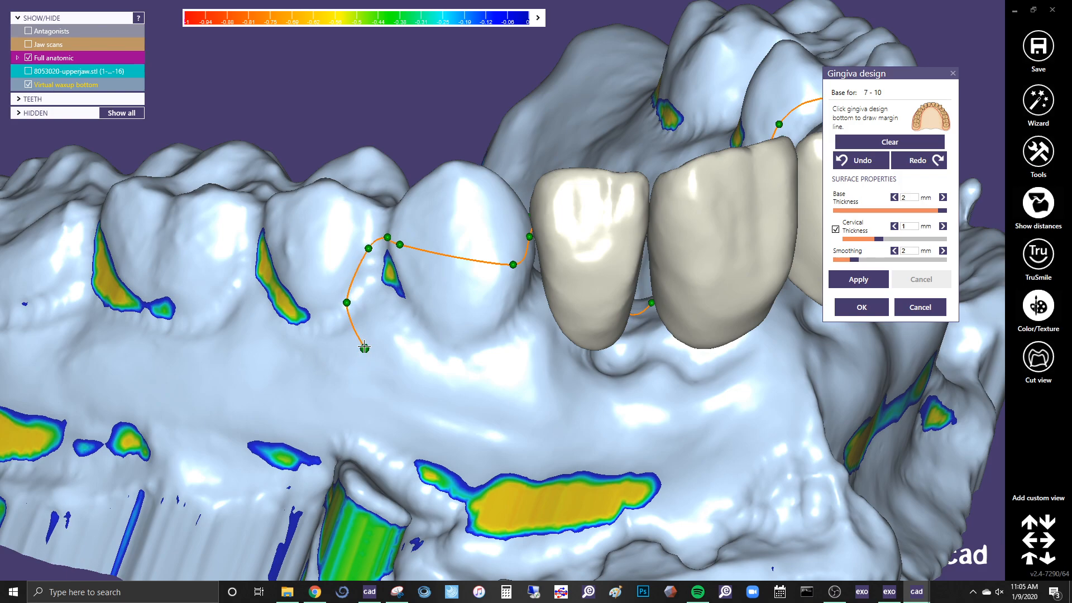
{"action": "left_click", "coordinate": [465, 429]}
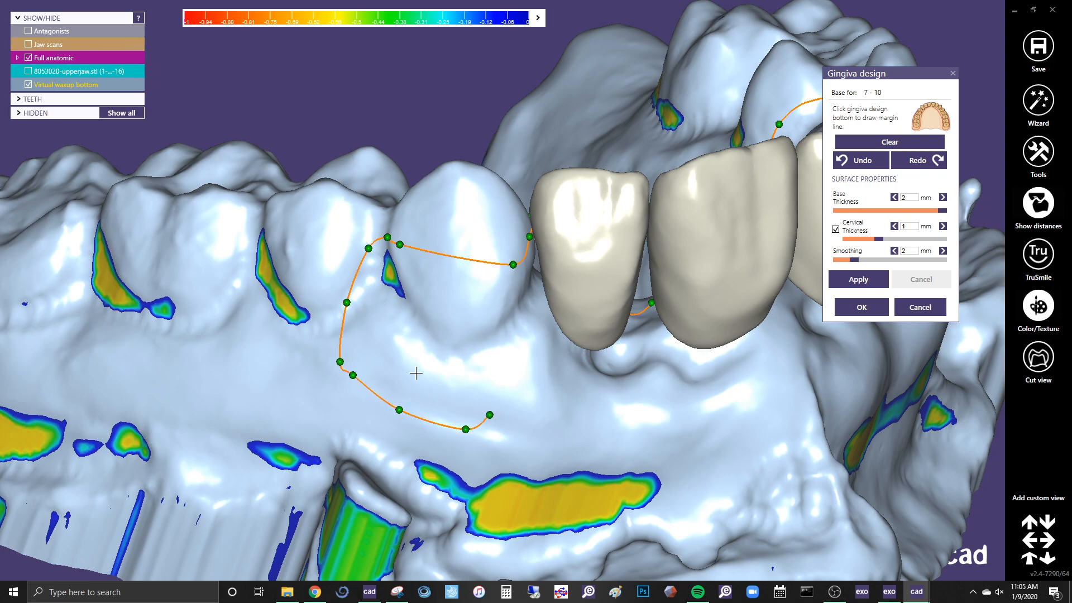
{"action": "left_click_drag", "start_coordinate": [466, 429], "coordinate": [413, 394]}
{"action": "left_click_drag", "start_coordinate": [352, 372], "coordinate": [345, 345]}
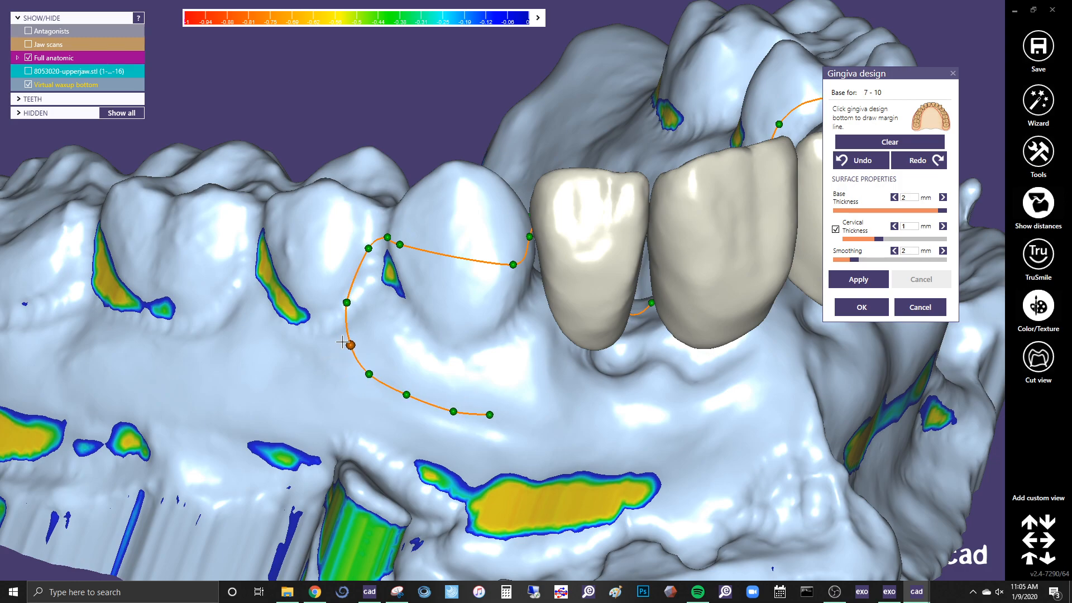
- Continue the margin line along the labial gingiva above teeth 10 to 7, close it around the canine beside tooth 7, and generate the gingiva
{"action": "right_click_drag", "start_coordinate": [540, 353], "coordinate": [563, 341]}
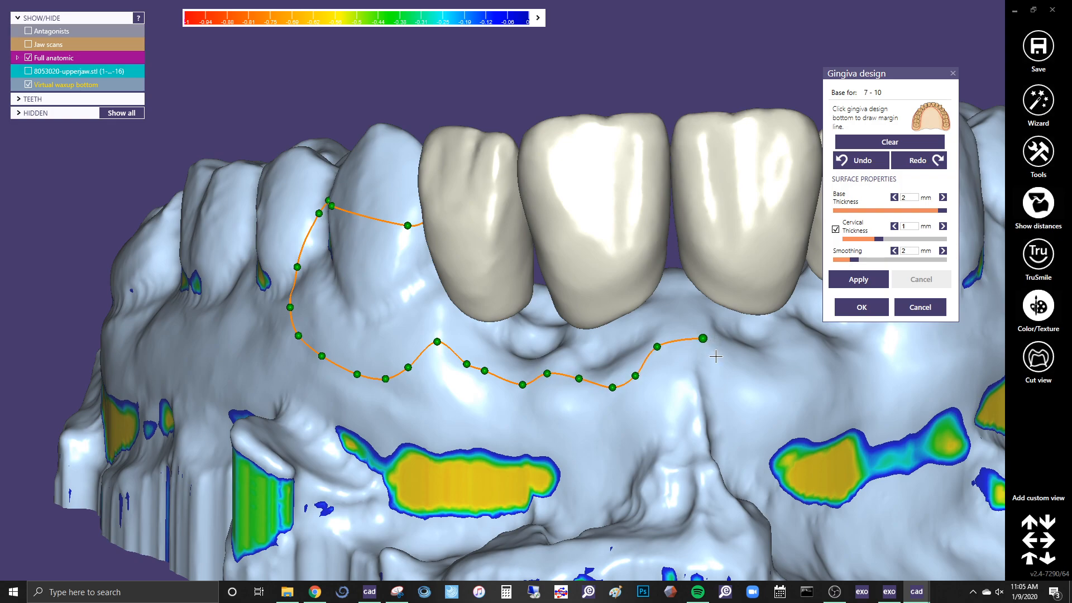
{"action": "right_click_drag", "start_coordinate": [813, 353], "coordinate": [555, 298]}
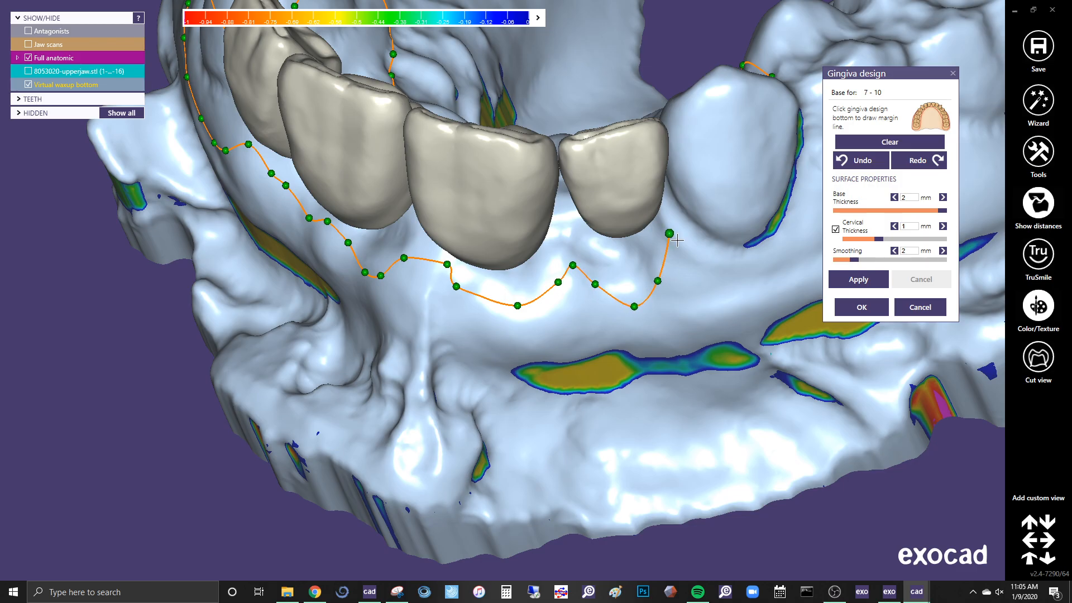
{"action": "right_click_drag", "start_coordinate": [755, 264], "coordinate": [738, 285]}
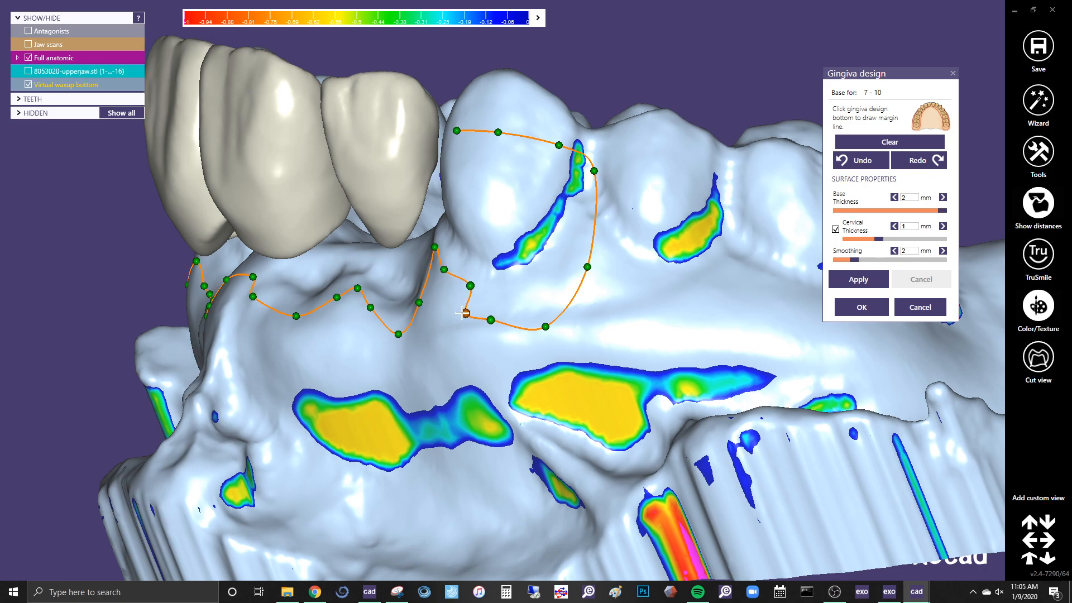
{"action": "left_click_drag", "start_coordinate": [461, 313], "coordinate": [480, 311]}
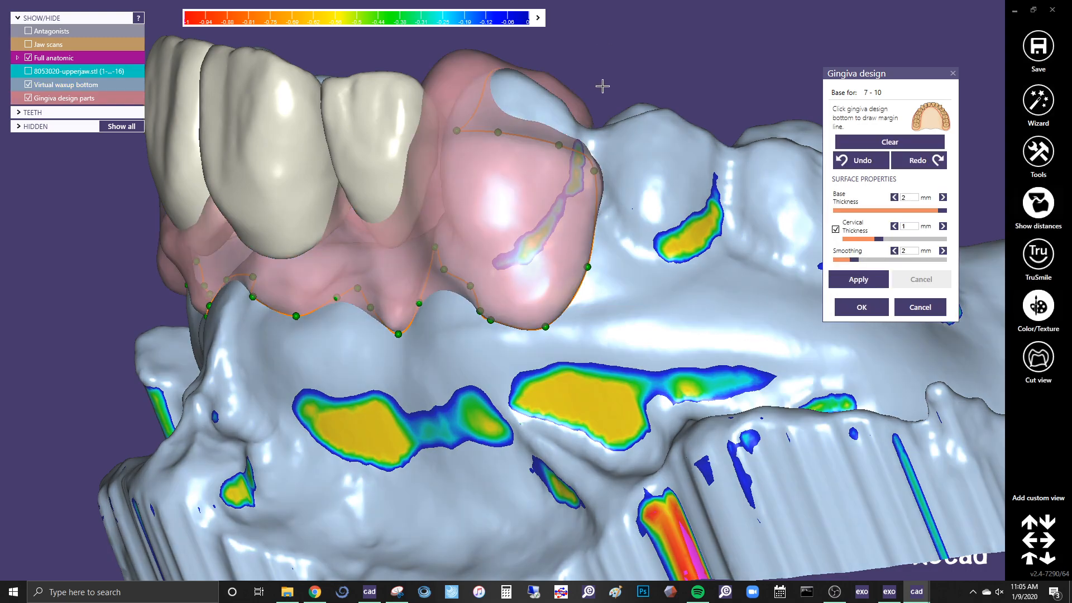
- Hide the gingiva part, show the virtual waxup bottom, and reroute the margin line around the mesial side of the canine beside tooth 7
{"action": "right_click_drag", "start_coordinate": [602, 86], "coordinate": [519, 196]}
{"action": "middle_click", "coordinate": [486, 131], "text": "ctrl"}
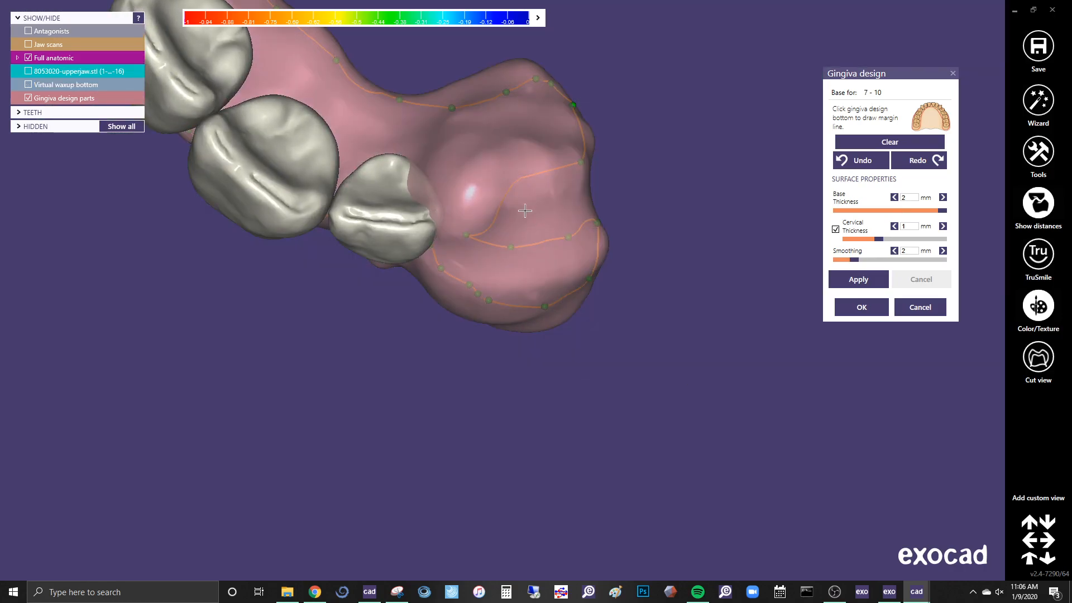
{"action": "middle_click", "coordinate": [441, 158], "text": "ctrl"}
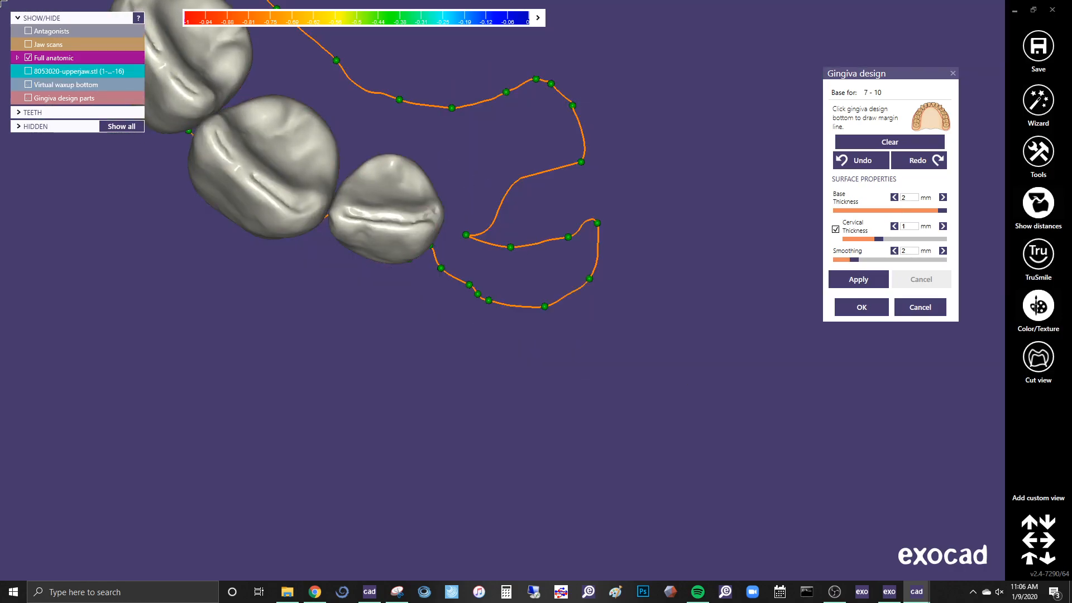
{"action": "left_click", "coordinate": [28, 84]}
{"action": "left_click", "coordinate": [519, 179]}
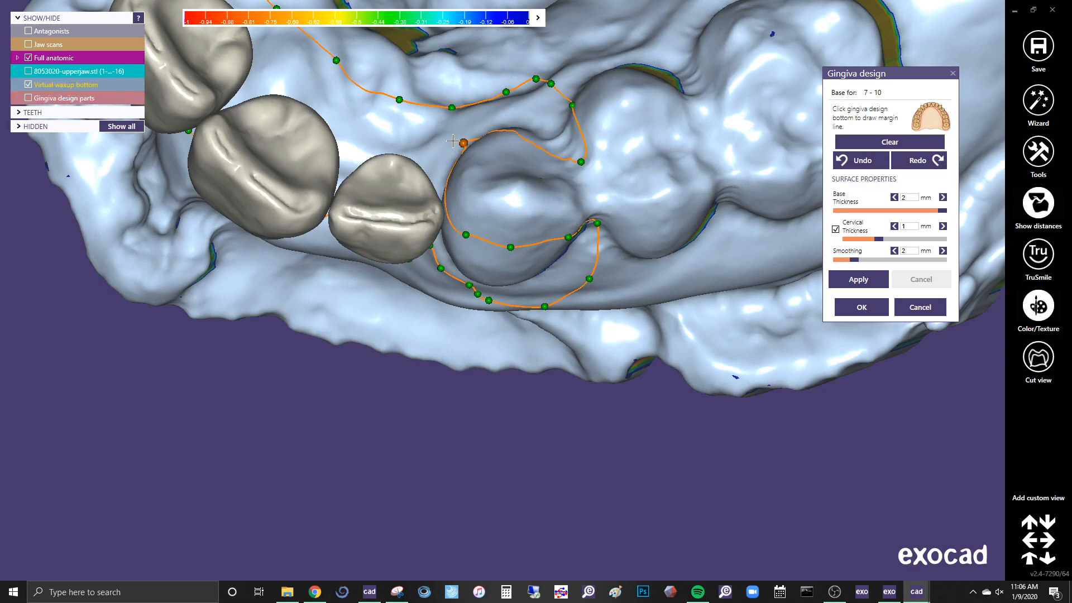
- Refine the margin line points on the labial gingiva and on the facial and palatal sides of the canine beside tooth 7
{"action": "right_click_drag", "start_coordinate": [452, 241], "coordinate": [463, 146]}
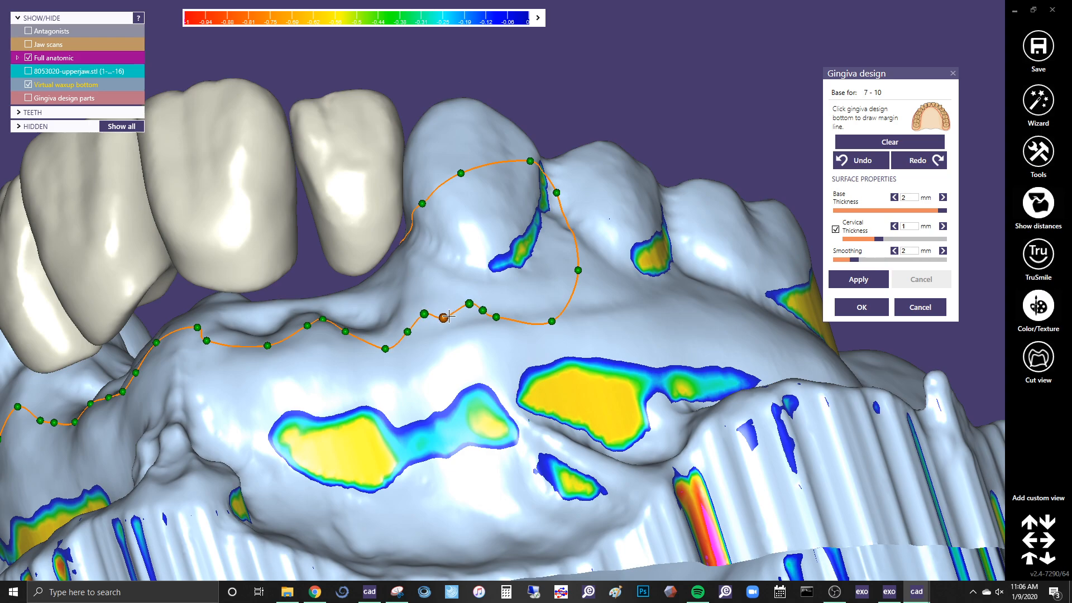
{"action": "right_click_drag", "start_coordinate": [519, 316], "coordinate": [537, 330]}
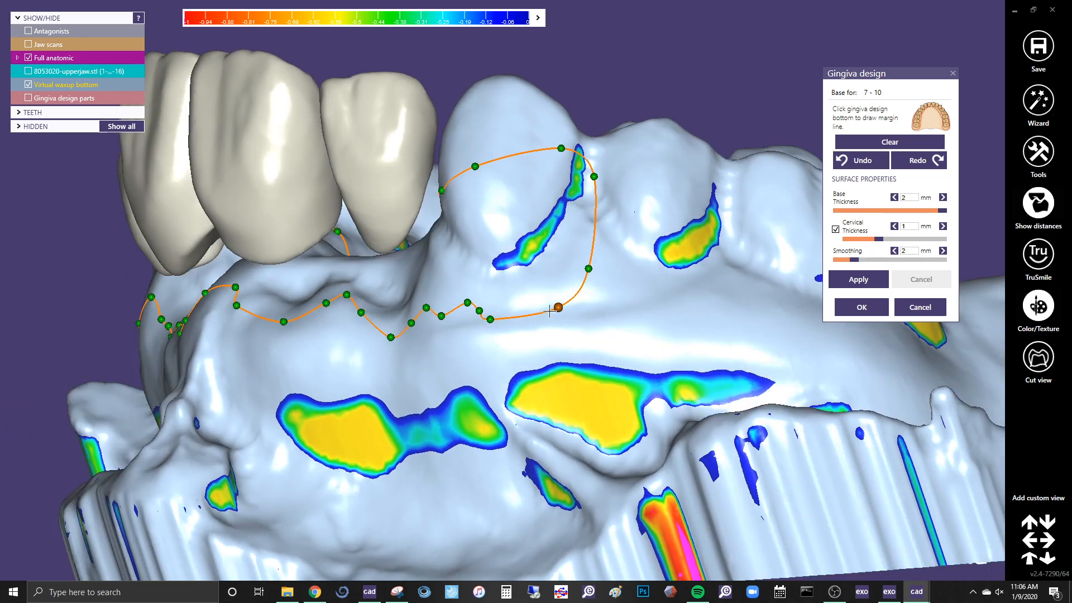
{"action": "right_click_drag", "start_coordinate": [514, 252], "coordinate": [452, 243]}
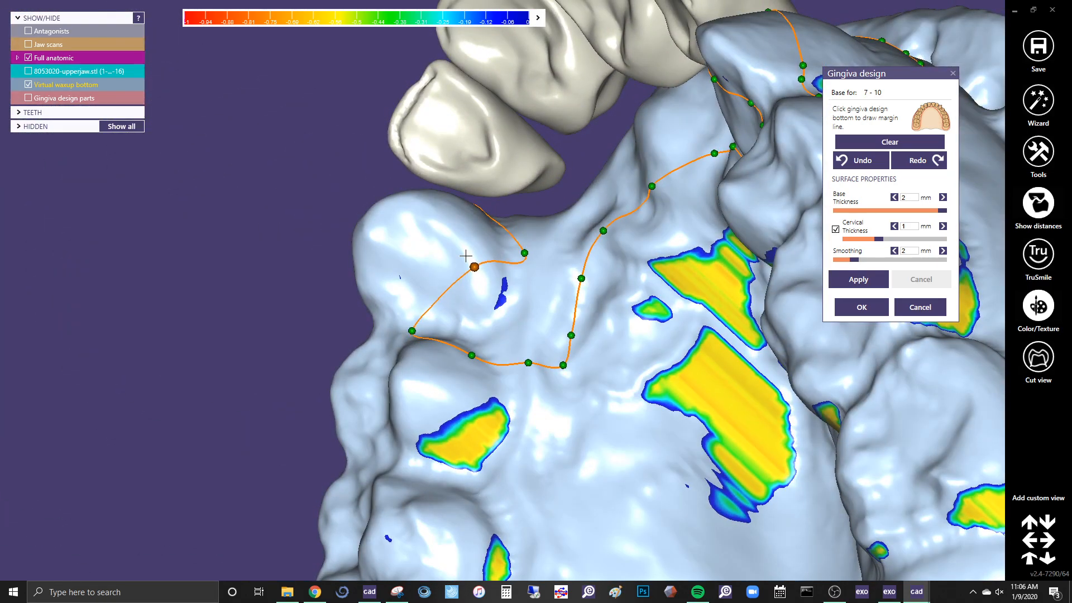
{"action": "right_click_drag", "start_coordinate": [516, 367], "coordinate": [534, 395]}
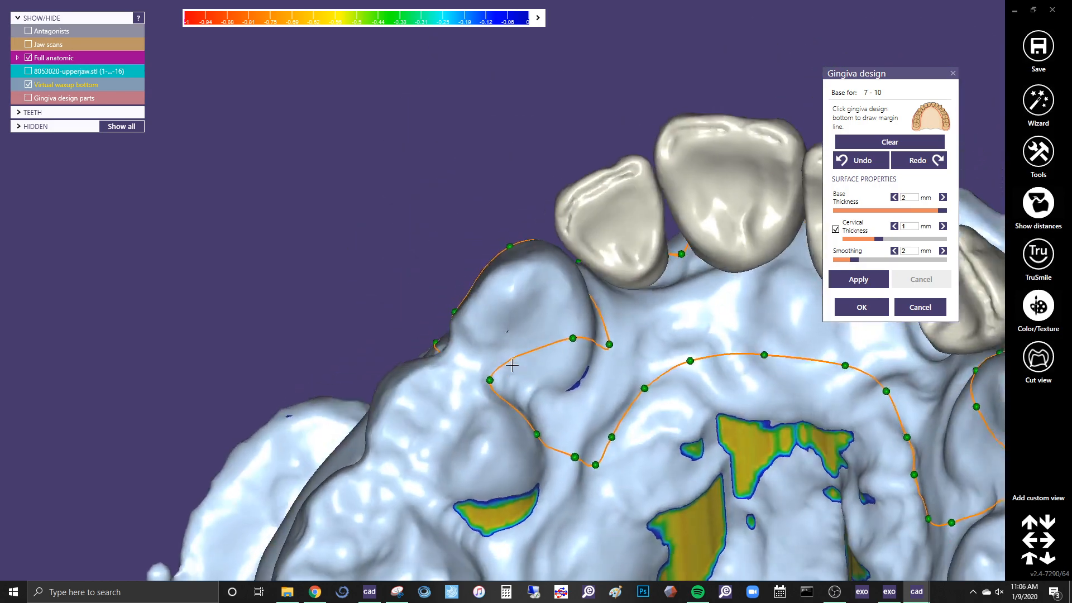
{"action": "middle_click_drag", "start_coordinate": [534, 396], "coordinate": [405, 182]}
{"action": "right_click_drag", "start_coordinate": [477, 192], "coordinate": [449, 207]}
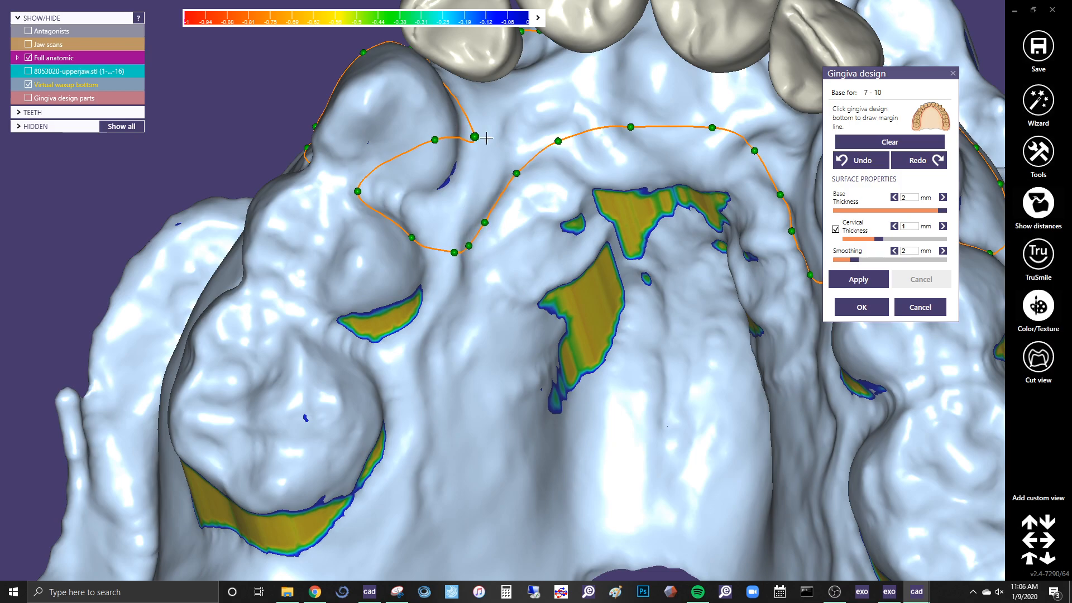
{"action": "mouse_move", "coordinate": [470, 130]}
{"action": "right_mouse_down"}
{"action": "mouse_move", "coordinate": [485, 149]}
{"action": "mouse_move", "coordinate": [476, 132]}
{"action": "right_mouse_up"}
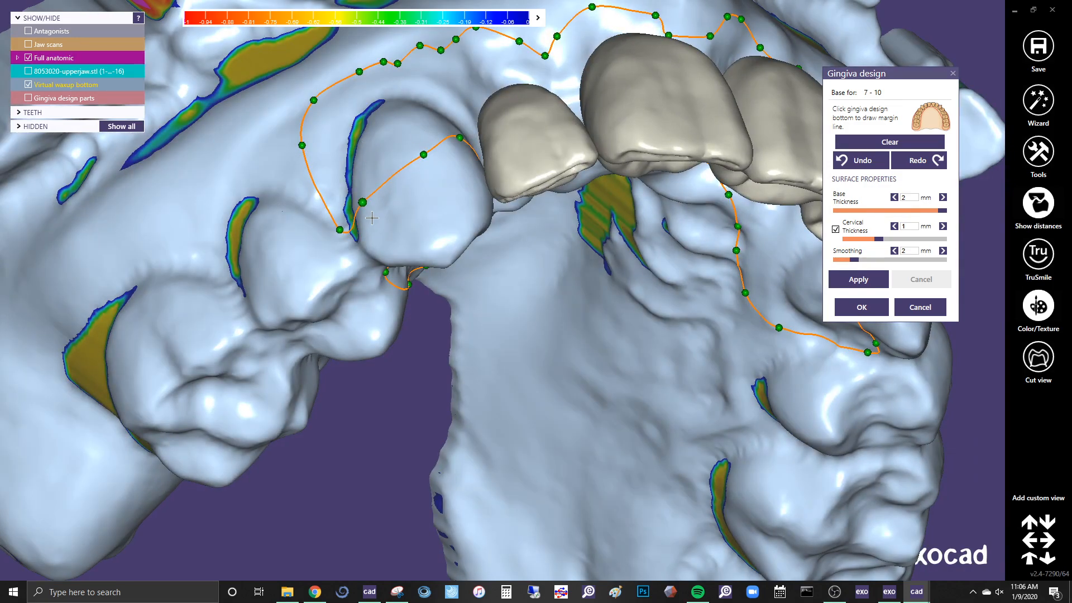
- Regenerate the gingiva part for teeth 7-10 from the corrected margin line and accept the gingiva design
{"action": "right_click_drag", "start_coordinate": [799, 233], "coordinate": [799, 234]}
{"action": "middle_click_drag", "start_coordinate": [799, 235], "coordinate": [303, 308]}
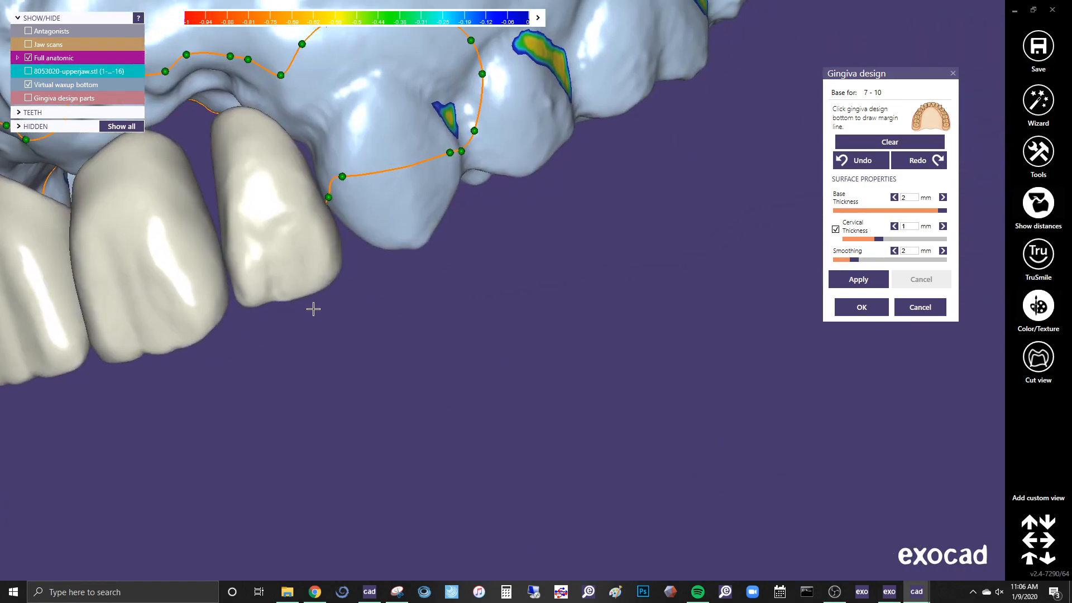
{"action": "left_click", "coordinate": [857, 279]}
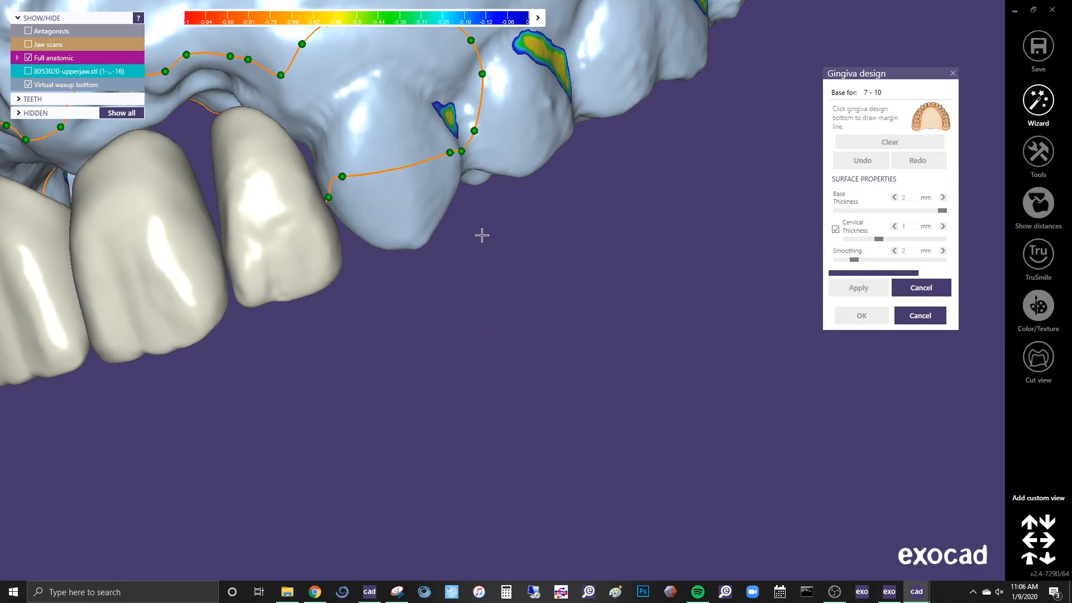
{"action": "scroll", "coordinate": [437, 134], "scroll_direction": "down", "scroll_amount": 4}
{"action": "right_click_drag", "start_coordinate": [513, 328], "coordinate": [564, 314]}
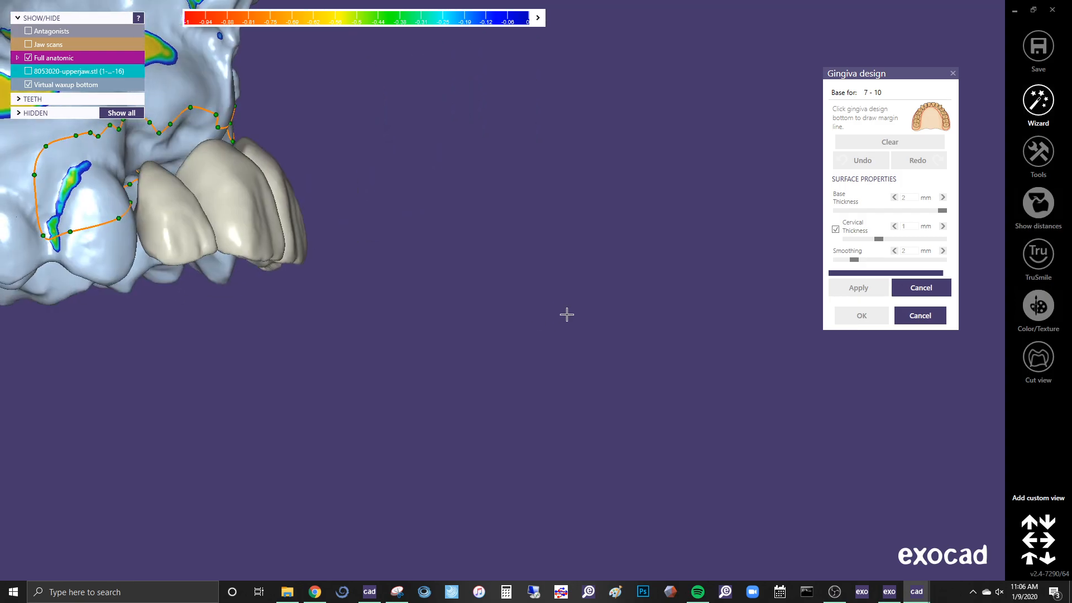
{"action": "middle_click_drag", "start_coordinate": [564, 313], "coordinate": [833, 255]}
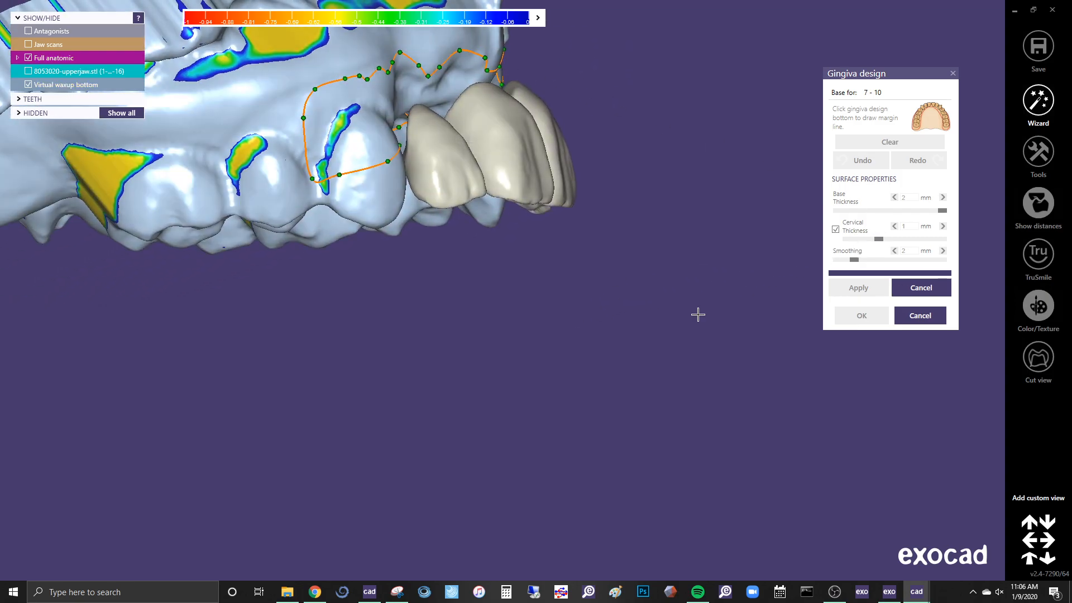
{"action": "right_click_drag", "start_coordinate": [411, 232], "coordinate": [404, 208]}
{"action": "right_click_drag", "start_coordinate": [429, 163], "coordinate": [332, 133]}
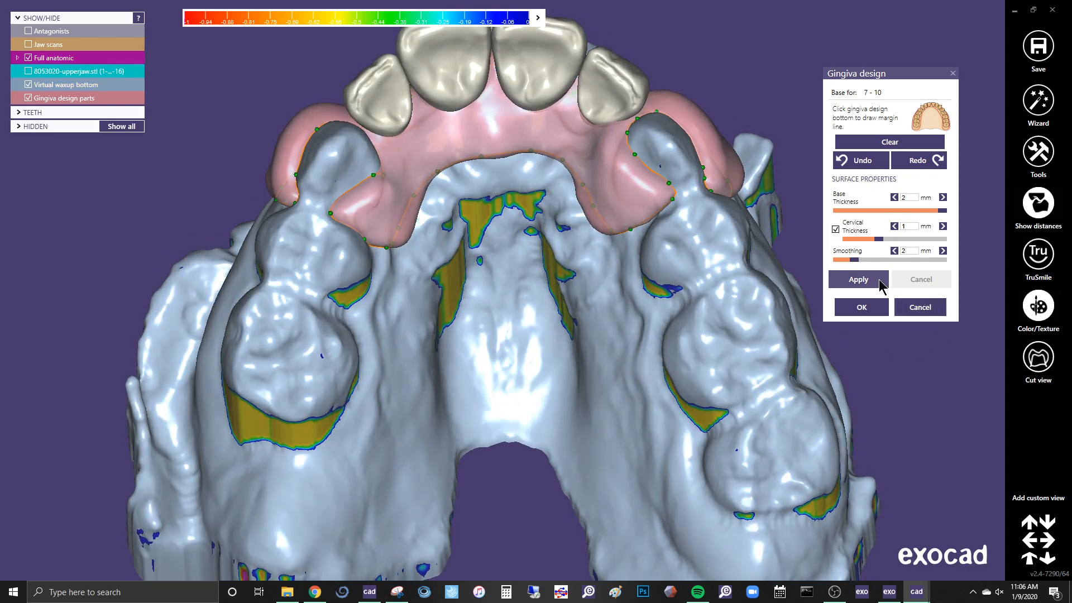
{"action": "left_click", "coordinate": [863, 307]}
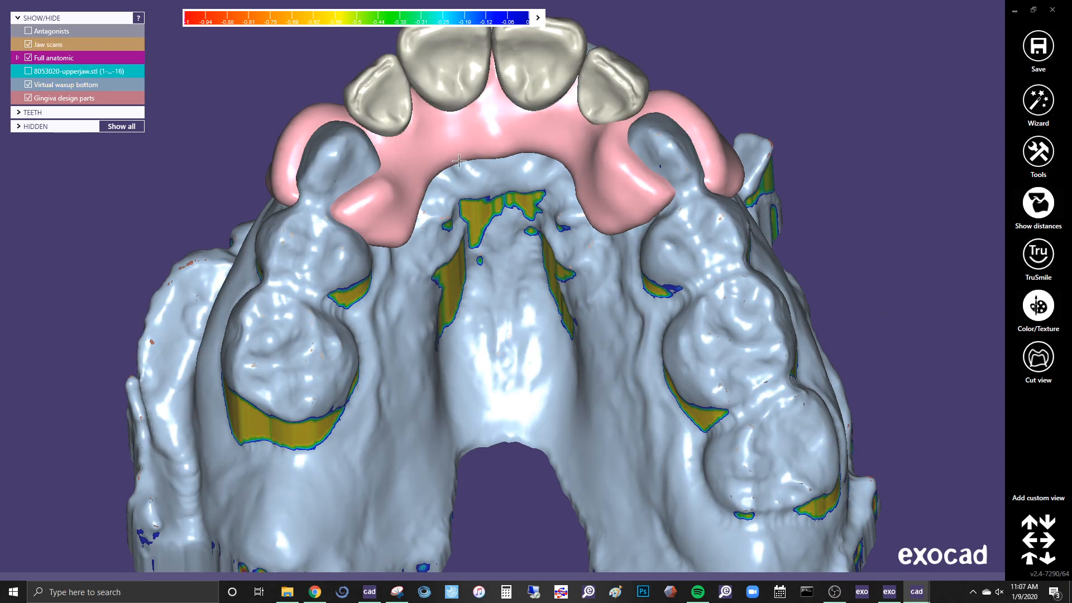
- Inspect the new gingiva part, start Free-form Gingiva, and raise the upper limit of the thickness color scale to 2
{"action": "right_click_drag", "start_coordinate": [461, 147], "coordinate": [459, 162]}
{"action": "right_click_drag", "start_coordinate": [516, 320], "coordinate": [515, 320]}
{"action": "scroll", "coordinate": [378, 147], "scroll_direction": "up", "scroll_amount": 3}
{"action": "middle_click", "coordinate": [388, 129]}
{"action": "right_click_drag", "start_coordinate": [388, 129], "coordinate": [390, 122]}
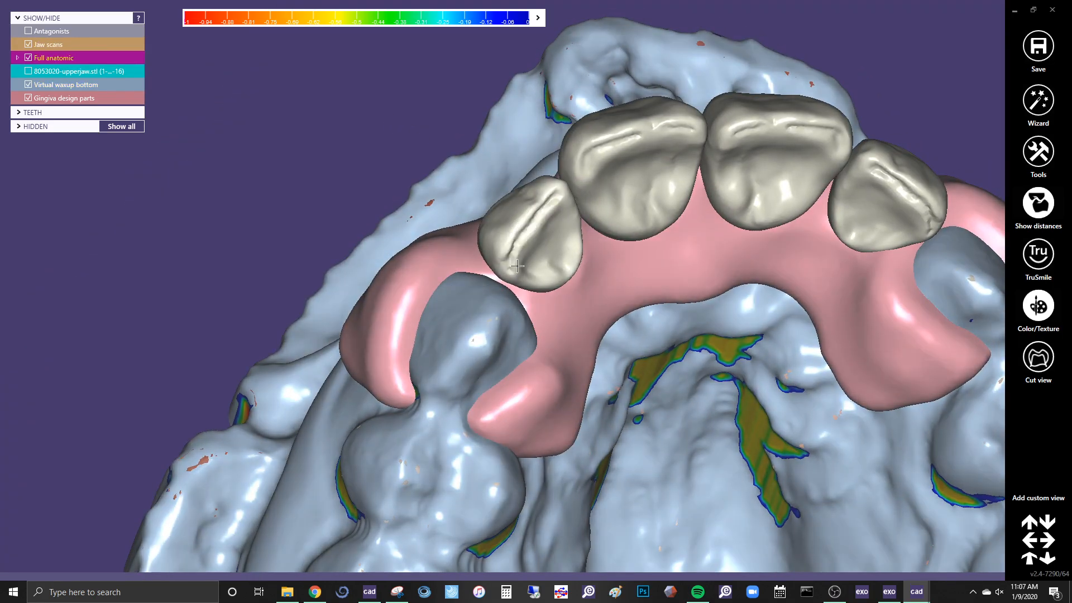
{"action": "right_click_drag", "start_coordinate": [517, 265], "coordinate": [270, 281]}
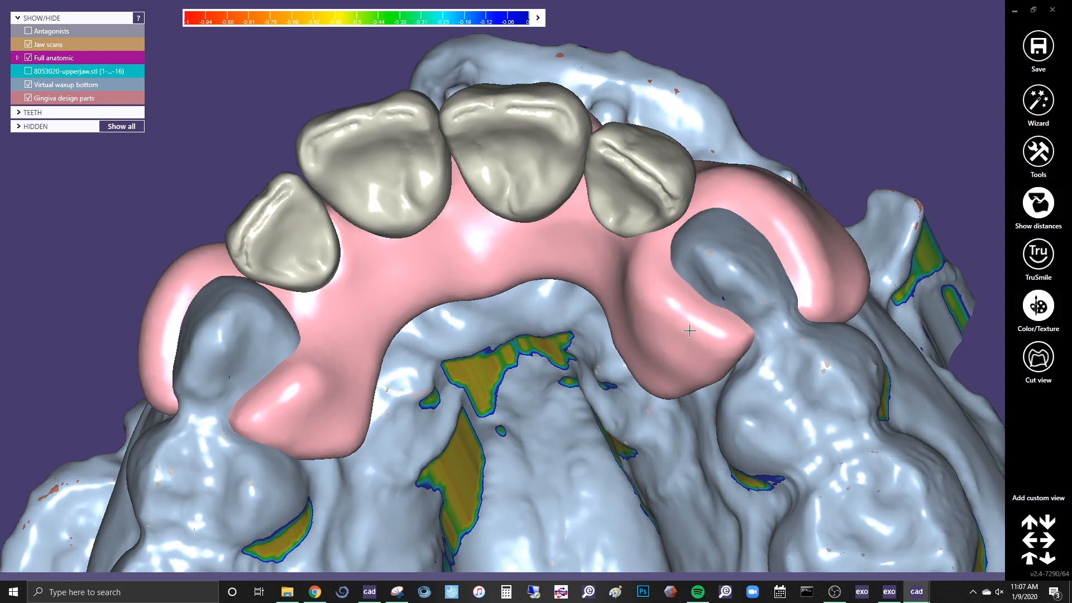
{"action": "mouse_move", "coordinate": [720, 563]}
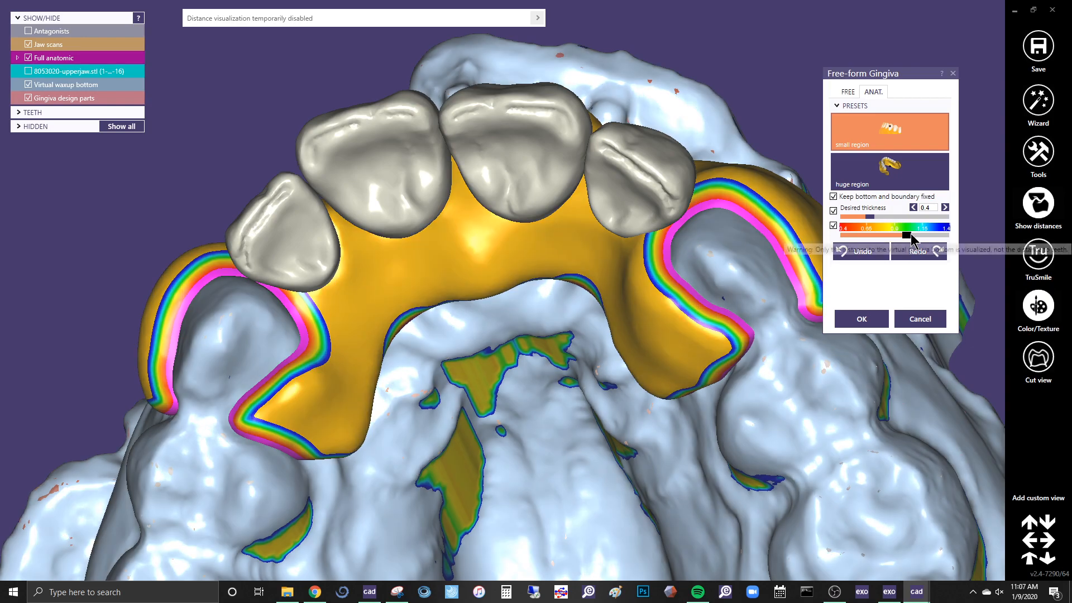
{"action": "left_click_drag", "start_coordinate": [906, 236], "coordinate": [945, 235]}
{"action": "right_click_drag", "start_coordinate": [195, 72], "coordinate": [167, 182]}
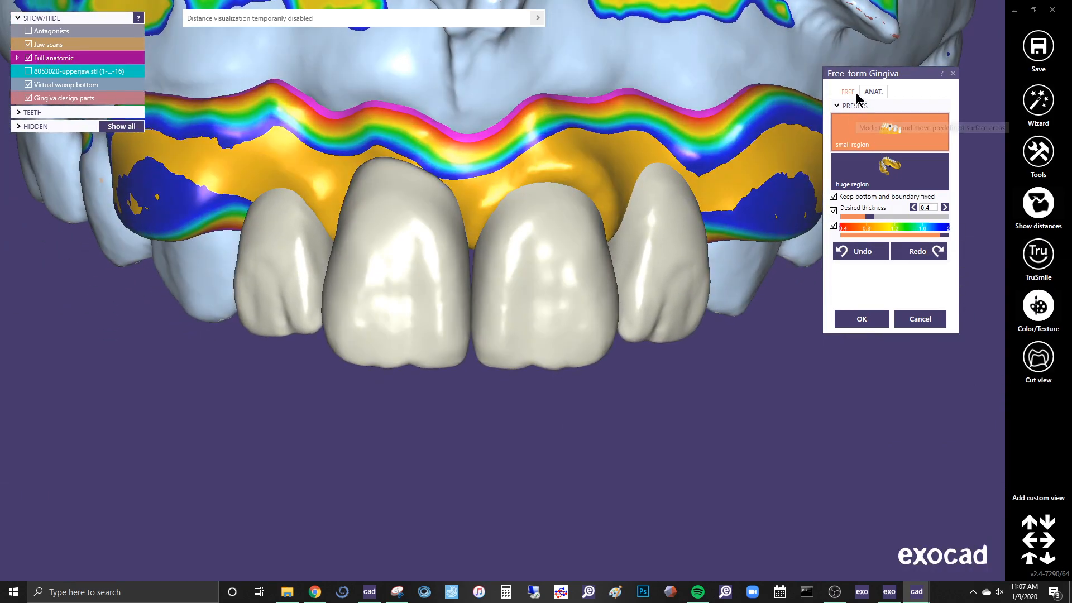
- Build up the gingiva over the neck of tooth 8 with the free-form Add/Remove tool and the cylinder-shaped brush
{"action": "left_click", "coordinate": [855, 92]}
{"action": "left_click", "coordinate": [938, 212]}
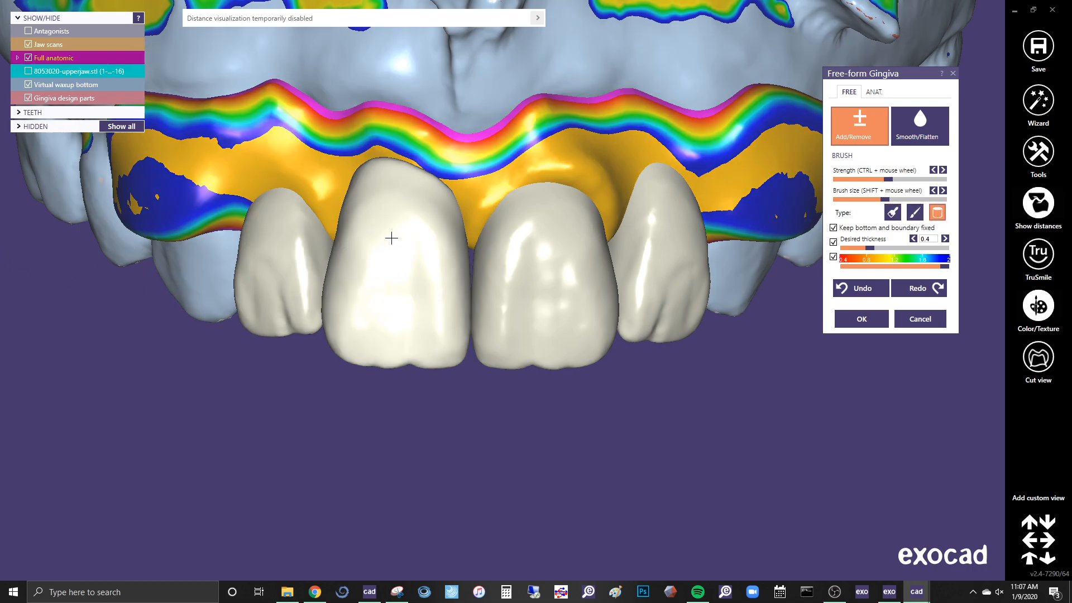
{"action": "scroll", "coordinate": [391, 238], "scroll_direction": "down", "scroll_amount": 4, "text": "ctrl+shift"}
{"action": "mouse_move", "coordinate": [372, 159]}
{"action": "left_mouse_down"}
{"action": "mouse_move", "coordinate": [419, 165]}
{"action": "mouse_move", "coordinate": [355, 177]}
{"action": "mouse_move", "coordinate": [343, 196]}
{"action": "mouse_move", "coordinate": [425, 194]}
{"action": "left_mouse_up"}
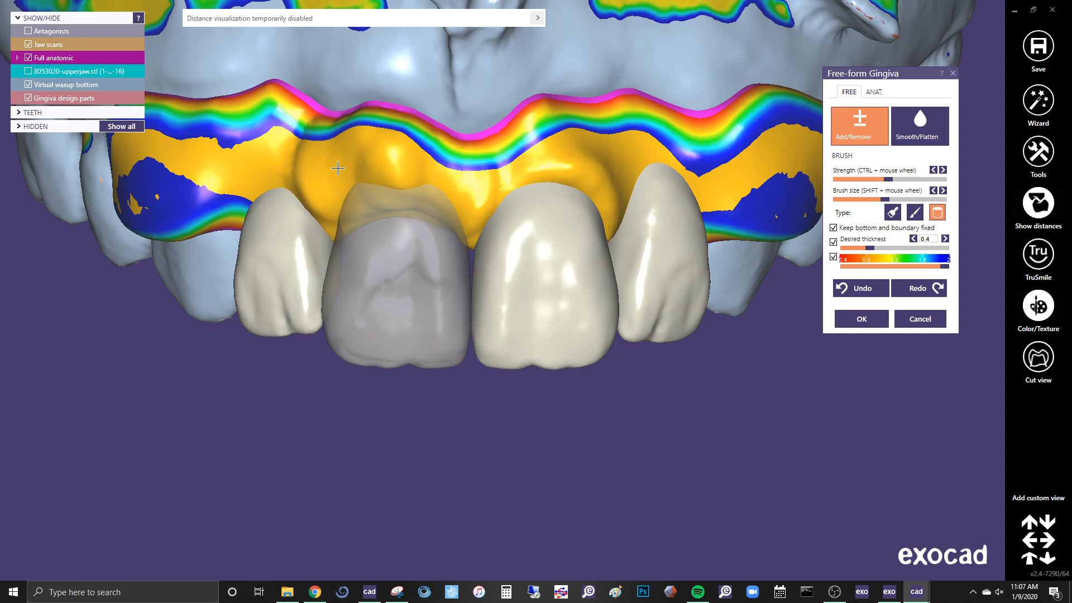
- Smooth the gingiva above teeth 8 and 9 and over the canine beside tooth 7 with Smooth/Flatten
{"action": "left_click", "coordinate": [920, 126]}
{"action": "mouse_move", "coordinate": [371, 171]}
{"action": "left_mouse_down"}
{"action": "mouse_move", "coordinate": [386, 181]}
{"action": "mouse_move", "coordinate": [358, 176]}
{"action": "mouse_move", "coordinate": [552, 172]}
{"action": "mouse_move", "coordinate": [545, 163]}
{"action": "mouse_move", "coordinate": [510, 181]}
{"action": "left_mouse_up"}
{"action": "left_click_drag", "start_coordinate": [231, 167], "coordinate": [205, 182]}
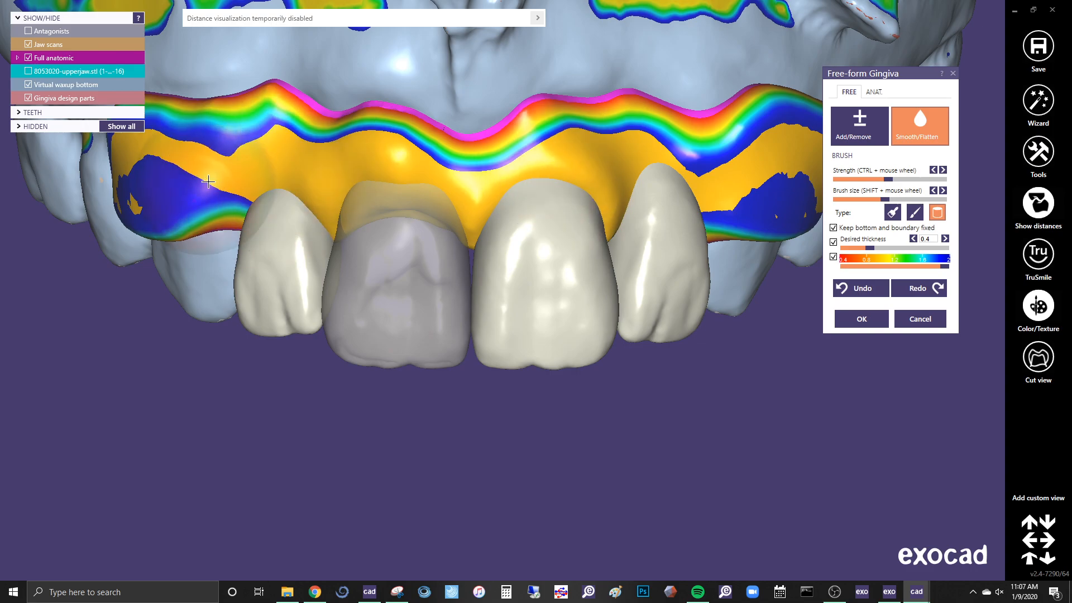
- Thin the gingiva over the canines beside teeth 7 and 10 using Add/Remove with the first brush type
{"action": "left_click", "coordinate": [859, 125]}
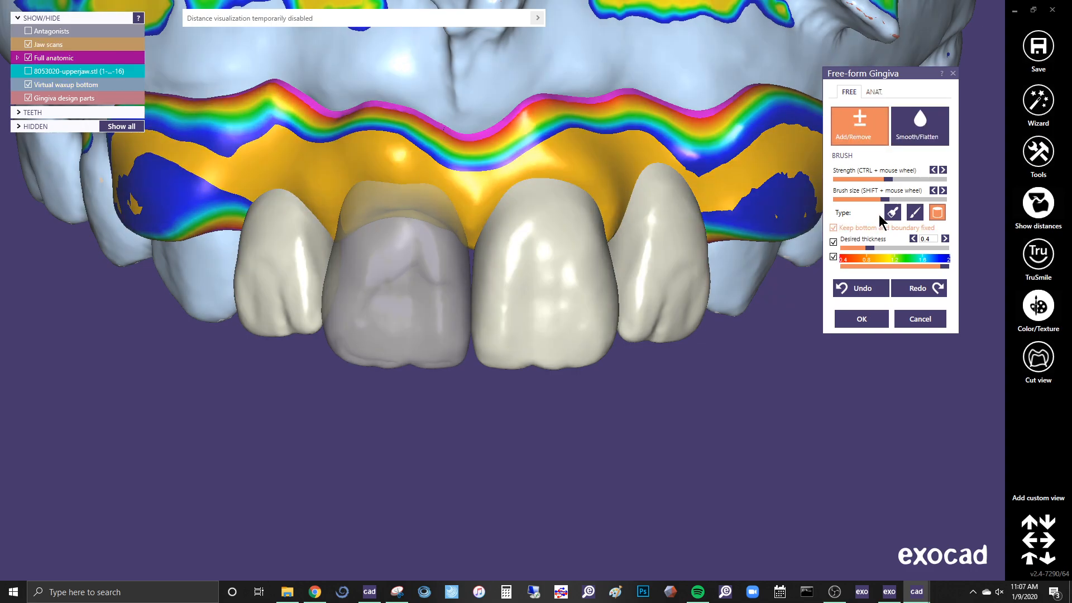
{"action": "left_click", "coordinate": [895, 215]}
{"action": "mouse_move", "coordinate": [357, 234]}
{"action": "right_mouse_down"}
{"action": "mouse_move", "coordinate": [480, 223]}
{"action": "mouse_move", "coordinate": [466, 252]}
{"action": "right_mouse_up"}
{"action": "mouse_move", "coordinate": [168, 173]}
{"action": "left_mouse_down"}
{"action": "mouse_move", "coordinate": [192, 149]}
{"action": "mouse_move", "coordinate": [202, 163]}
{"action": "mouse_move", "coordinate": [201, 153]}
{"action": "mouse_move", "coordinate": [174, 161]}
{"action": "mouse_move", "coordinate": [246, 129]}
{"action": "mouse_move", "coordinate": [307, 159]}
{"action": "mouse_move", "coordinate": [393, 180]}
{"action": "mouse_move", "coordinate": [282, 182]}
{"action": "mouse_move", "coordinate": [150, 139]}
{"action": "mouse_move", "coordinate": [160, 146]}
{"action": "left_mouse_up"}
{"action": "right_click_drag", "start_coordinate": [826, 241], "coordinate": [609, 207]}
{"action": "mouse_move", "coordinate": [720, 159]}
{"action": "left_mouse_down"}
{"action": "mouse_move", "coordinate": [765, 132]}
{"action": "mouse_move", "coordinate": [706, 159]}
{"action": "mouse_move", "coordinate": [572, 170]}
{"action": "mouse_move", "coordinate": [179, 168]}
{"action": "left_mouse_up"}
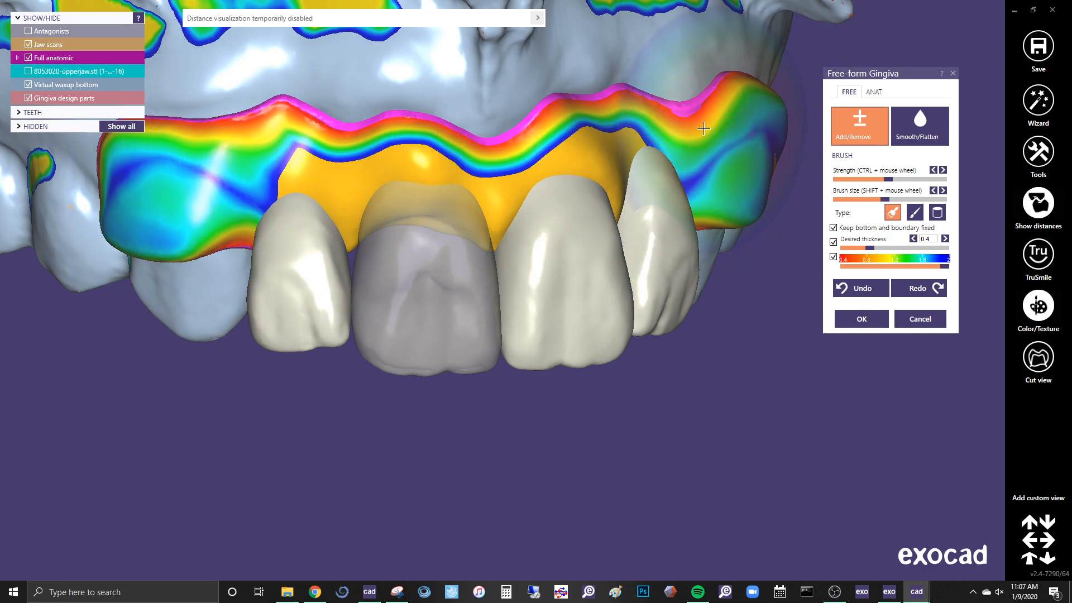
{"action": "right_click_drag", "start_coordinate": [701, 126], "coordinate": [569, 137]}
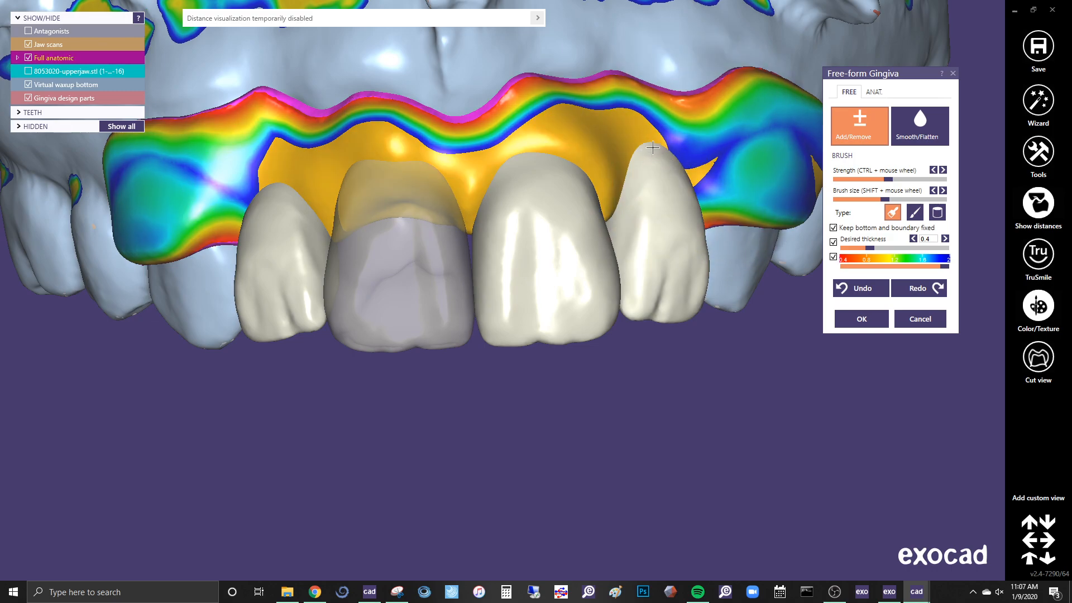
- Add gingiva over the neck of tooth 10 with the cylinder-shaped brush and smooth the surface with Smooth/Flatten
{"action": "left_click", "coordinate": [937, 214]}
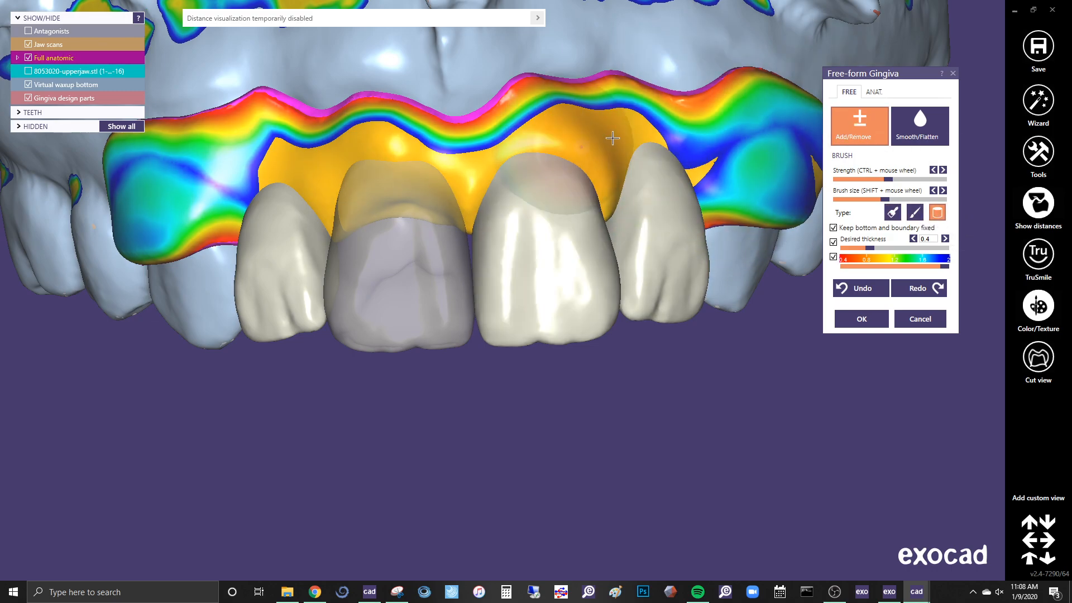
{"action": "left_click_drag", "start_coordinate": [664, 154], "coordinate": [660, 158]}
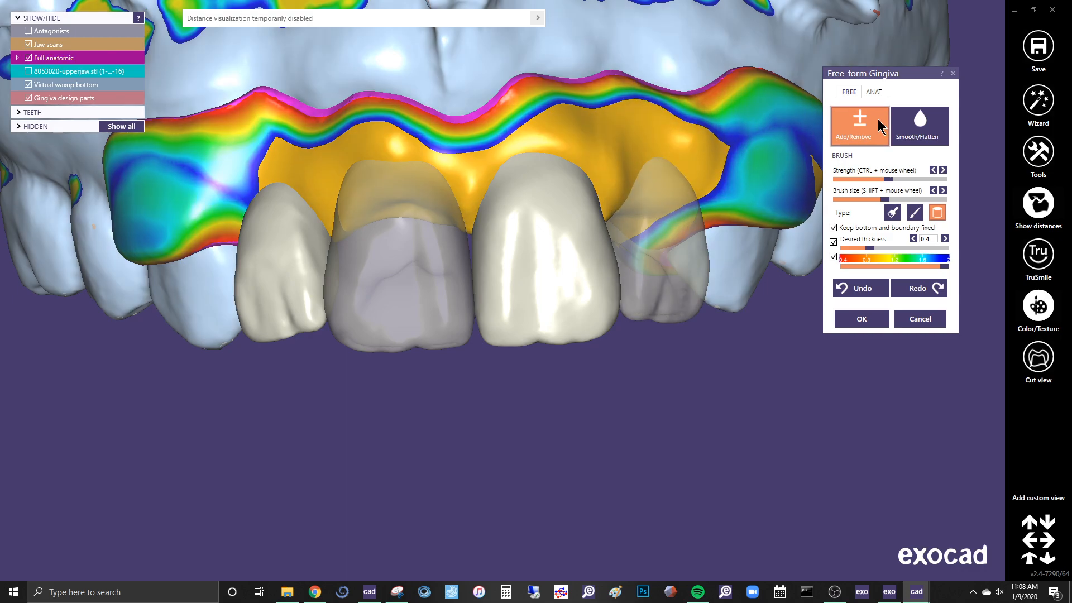
{"action": "left_click", "coordinate": [918, 128]}
{"action": "right_click_drag", "start_coordinate": [745, 155], "coordinate": [647, 243]}
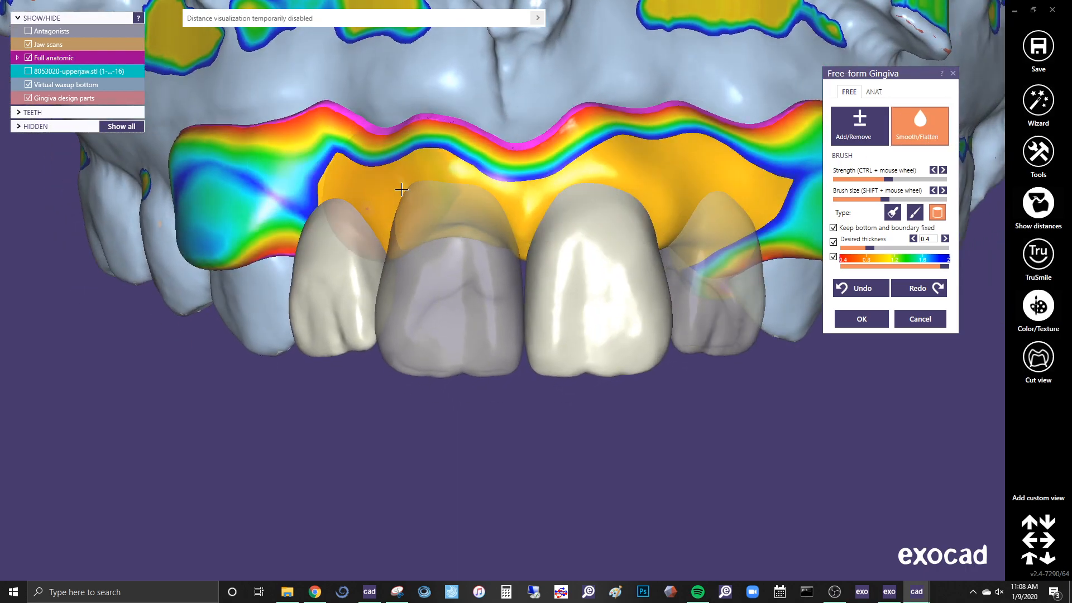
- Accept the free-form gingiva shaping and compare the design with the pre-op upper jaw scan from the occlusal side
{"action": "left_click", "coordinate": [862, 319]}
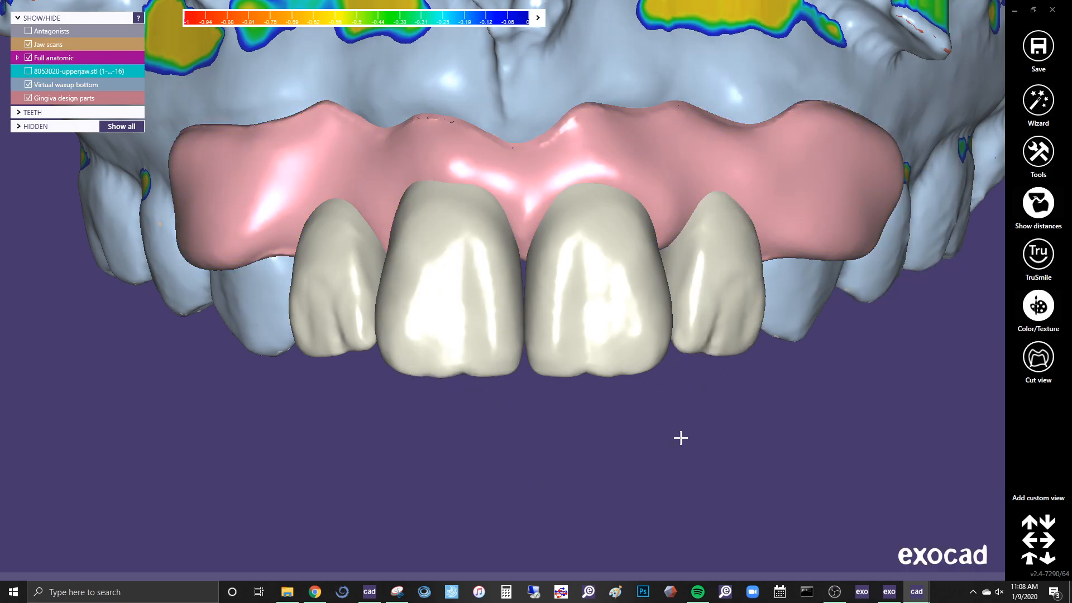
{"action": "middle_click_drag", "start_coordinate": [624, 424], "coordinate": [584, 474]}
{"action": "right_click_drag", "start_coordinate": [584, 473], "coordinate": [595, 286]}
{"action": "scroll", "coordinate": [566, 161], "scroll_direction": "down", "scroll_amount": 5}
{"action": "mouse_move", "coordinate": [558, 251]}
{"action": "right_mouse_down"}
{"action": "mouse_move", "coordinate": [565, 215]}
{"action": "mouse_move", "coordinate": [559, 234]}
{"action": "right_mouse_up"}
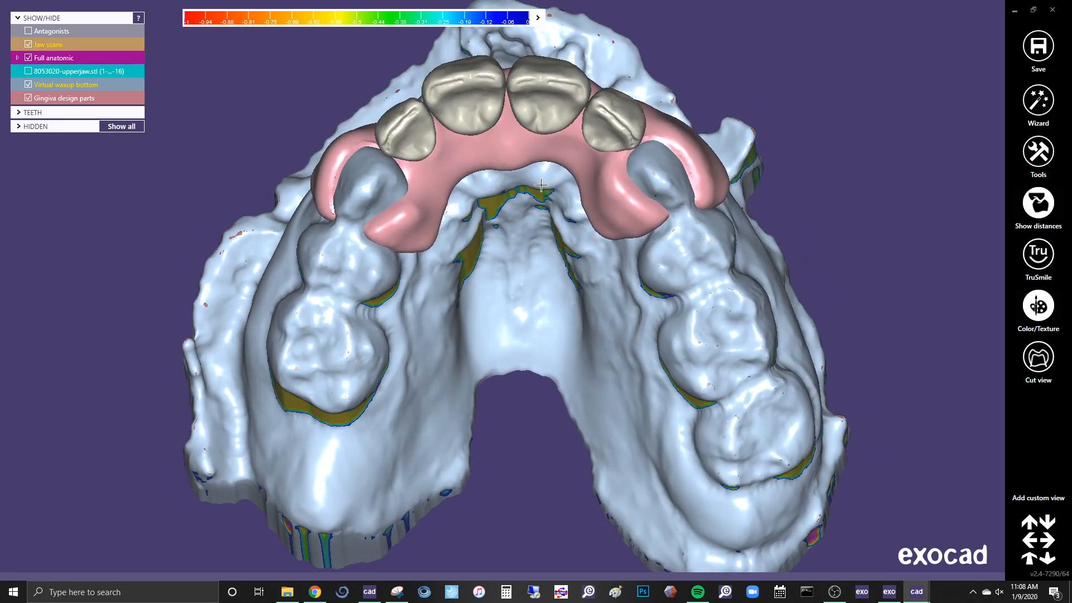
{"action": "left_click", "coordinate": [27, 71]}
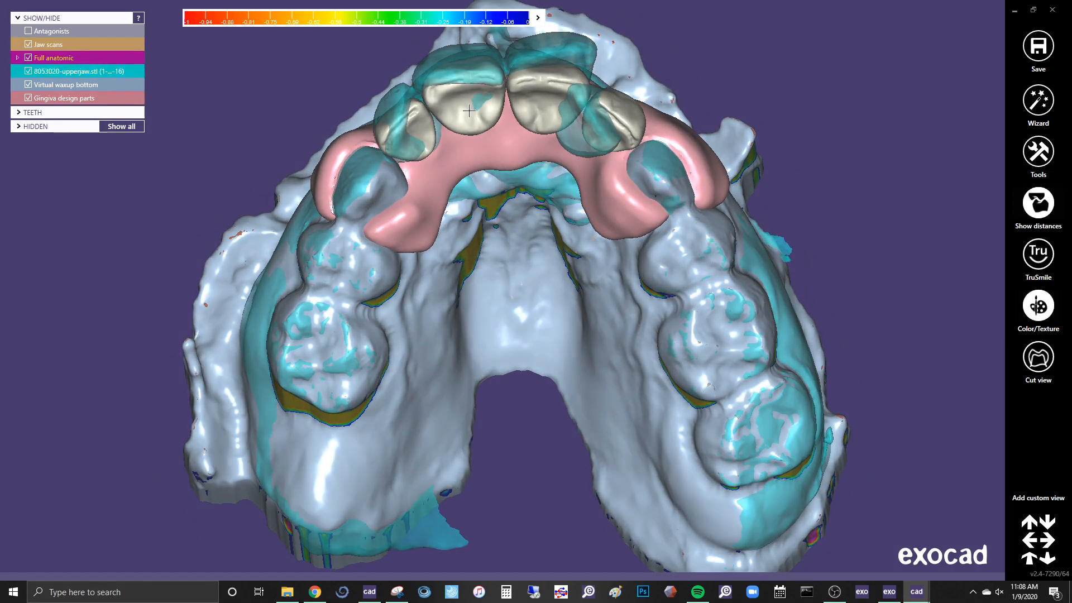
{"action": "left_click", "coordinate": [28, 71]}
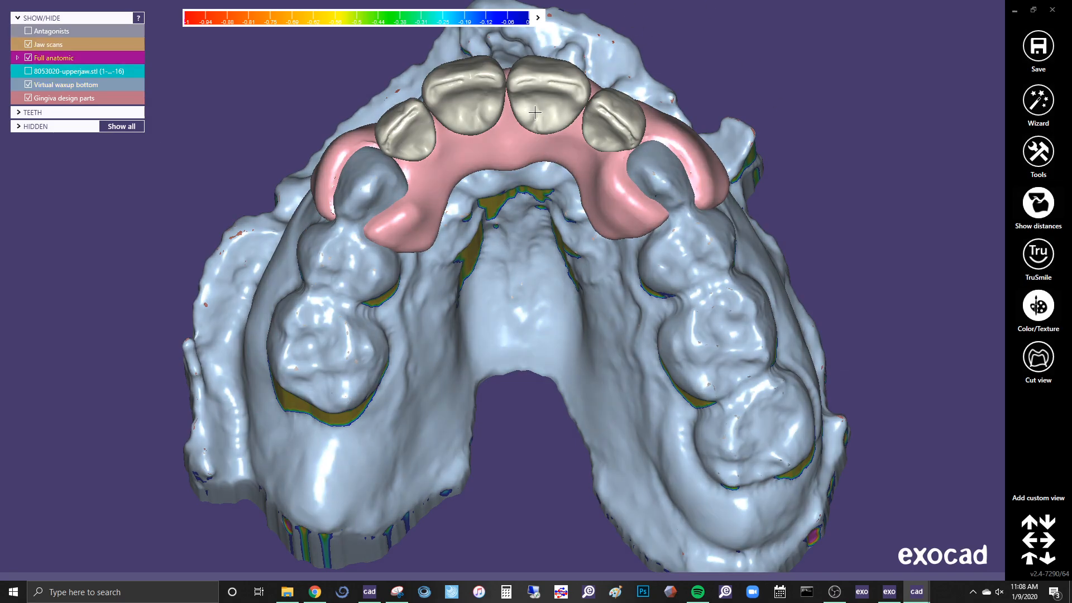
- Connect tooth 7 to 8, tooth 8 to 9 and tooth 9 to 10 with connectors
{"action": "left_click", "coordinate": [423, 120]}
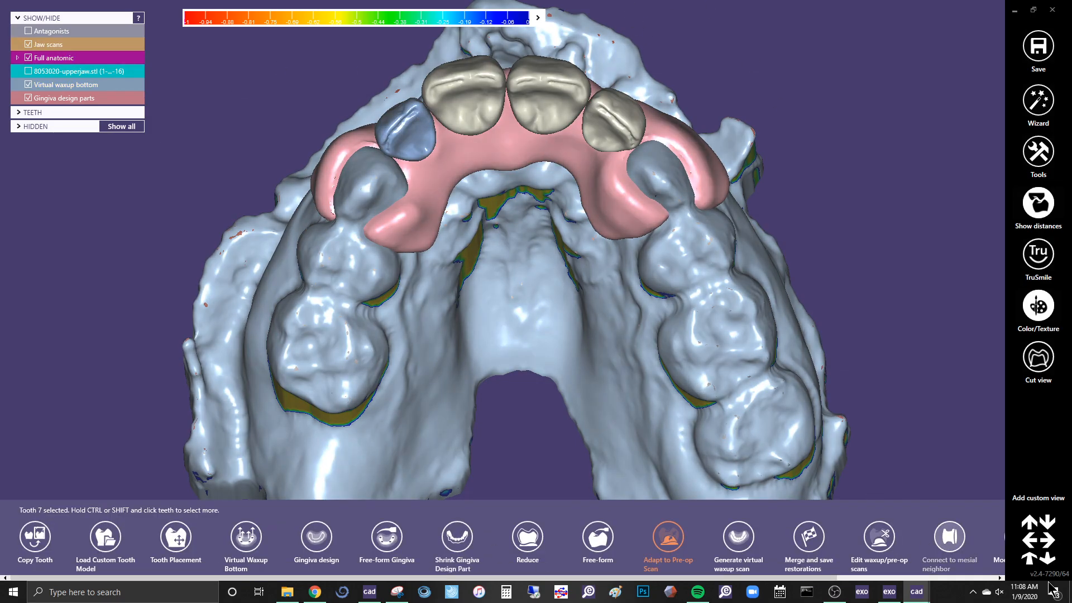
{"action": "left_click", "coordinate": [478, 71]}
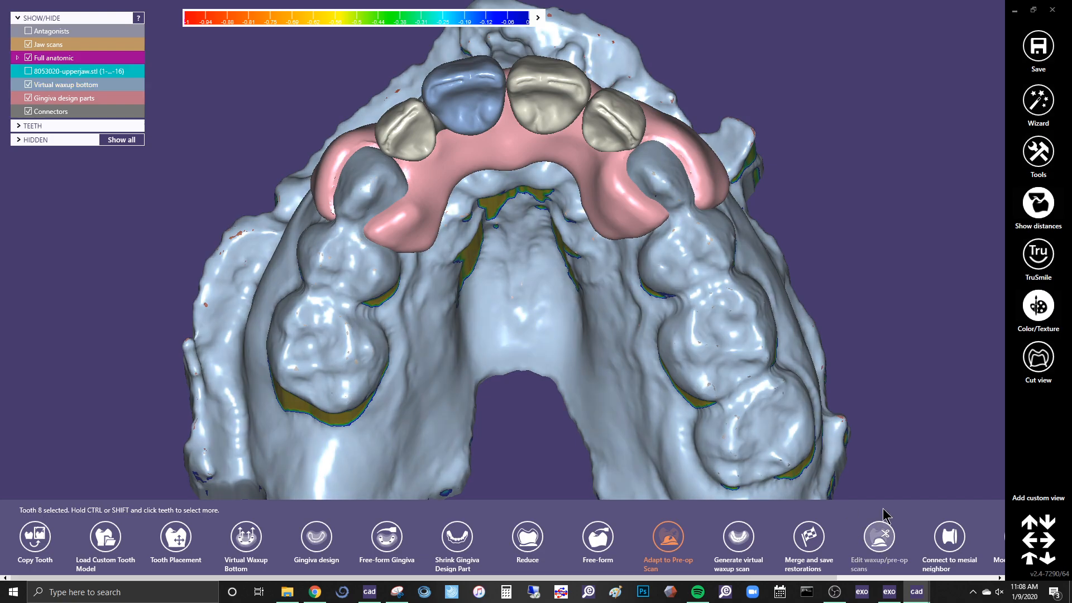
{"action": "left_click", "coordinate": [574, 95]}
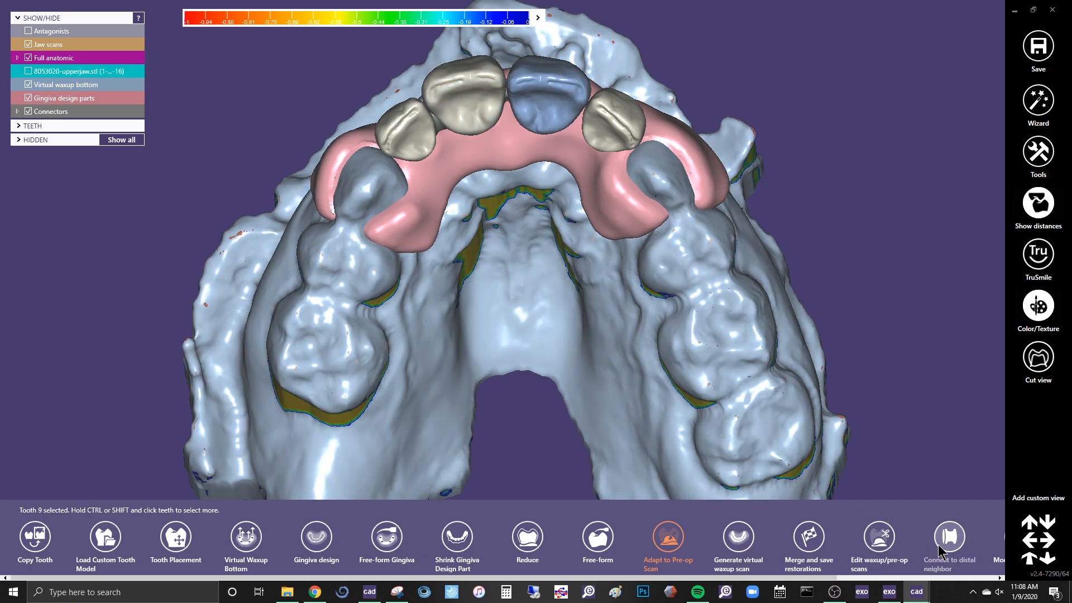
{"action": "right_click_drag", "start_coordinate": [645, 161], "coordinate": [566, 71]}
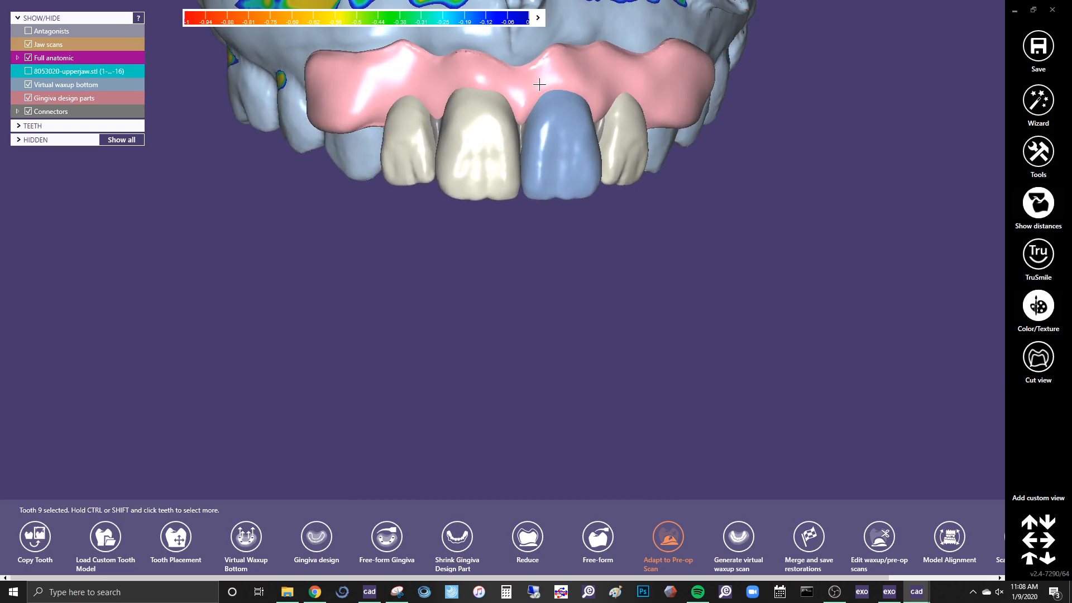
{"action": "right_click_drag", "start_coordinate": [550, 106], "coordinate": [533, 102]}
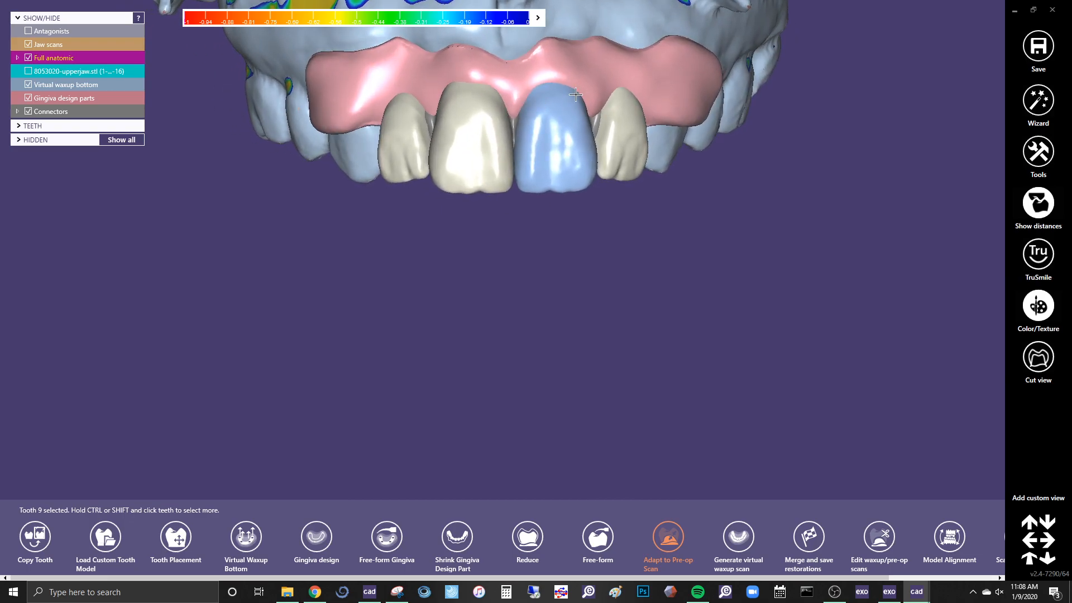
- Start saving the scene under a new name and create and open a Desktop folder named "for waxup"
{"action": "left_click", "coordinate": [1045, 48]}
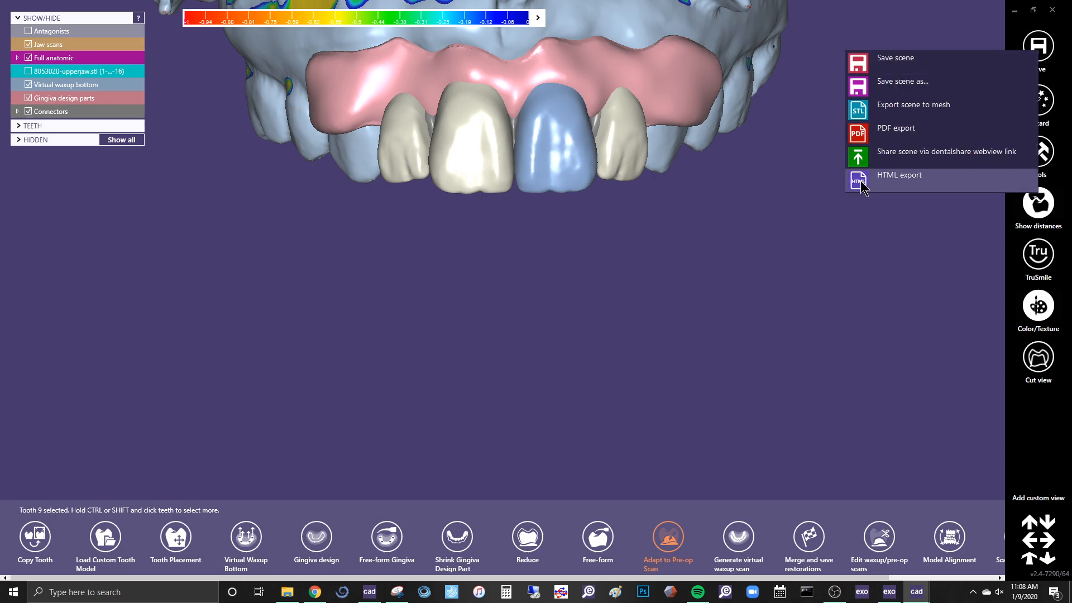
{"action": "left_click", "coordinate": [931, 85]}
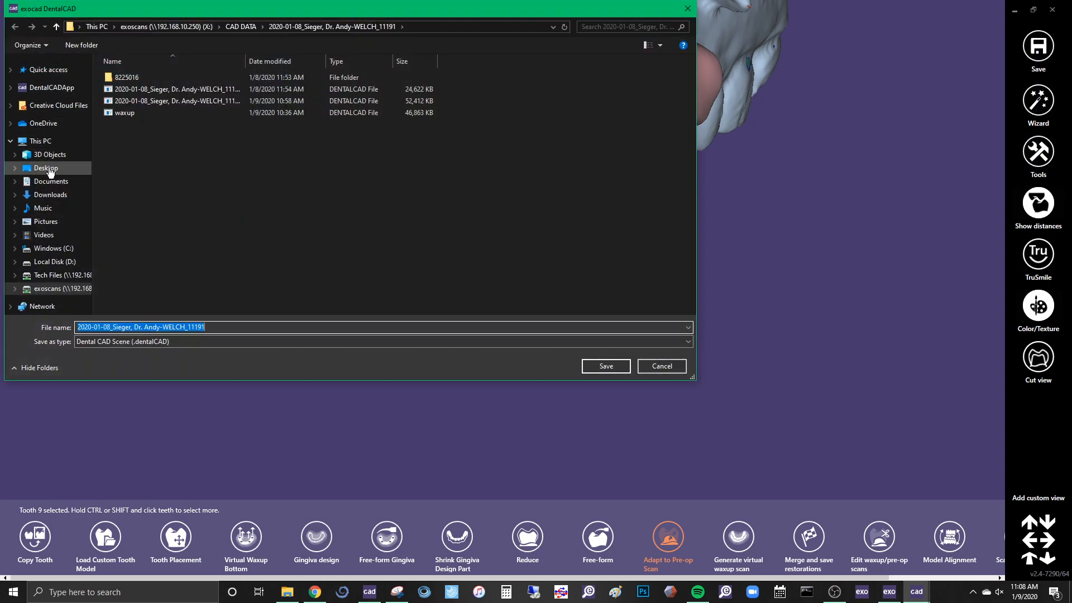
{"action": "left_click", "coordinate": [49, 171]}
{"action": "right_click", "coordinate": [627, 177]}
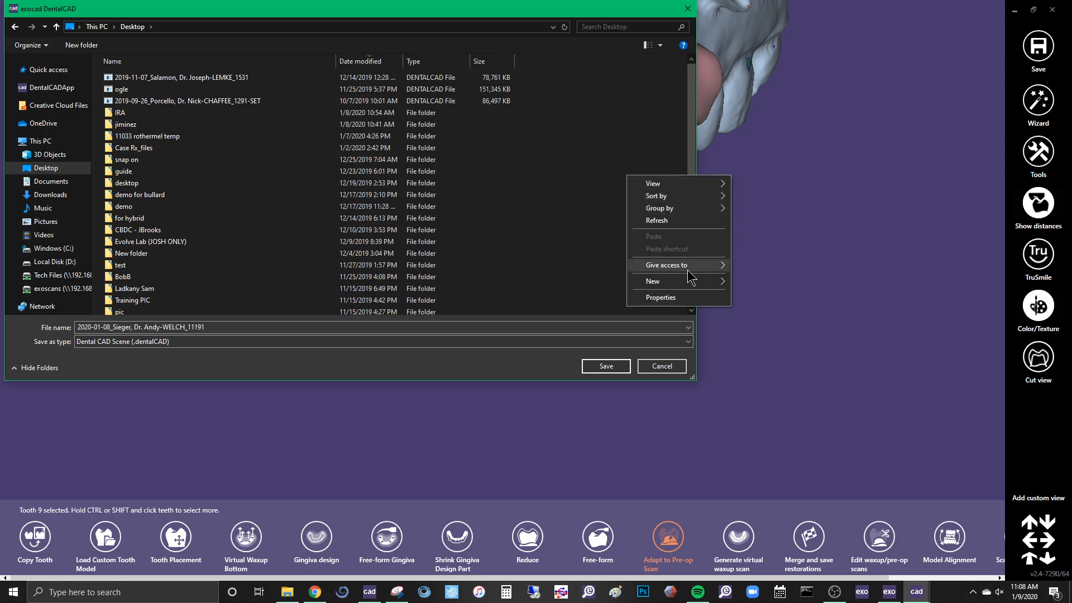
{"action": "mouse_move", "coordinate": [669, 281]}
{"action": "left_click", "coordinate": [751, 283]}
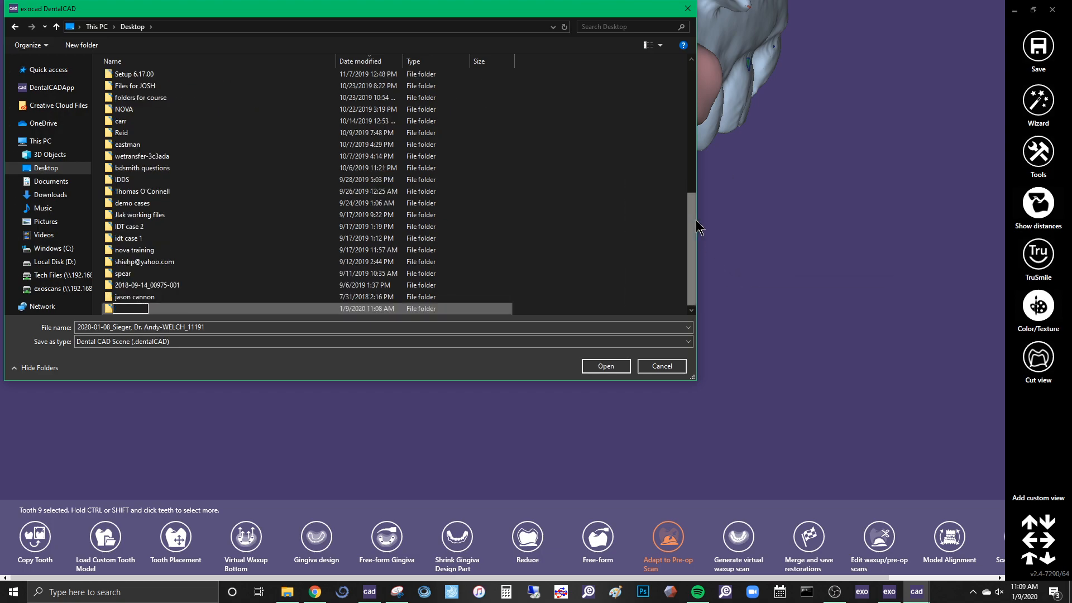
{"action": "type", "text": "for waxup"}
{"action": "key", "text": "Return"}
{"action": "key", "text": "Return"}
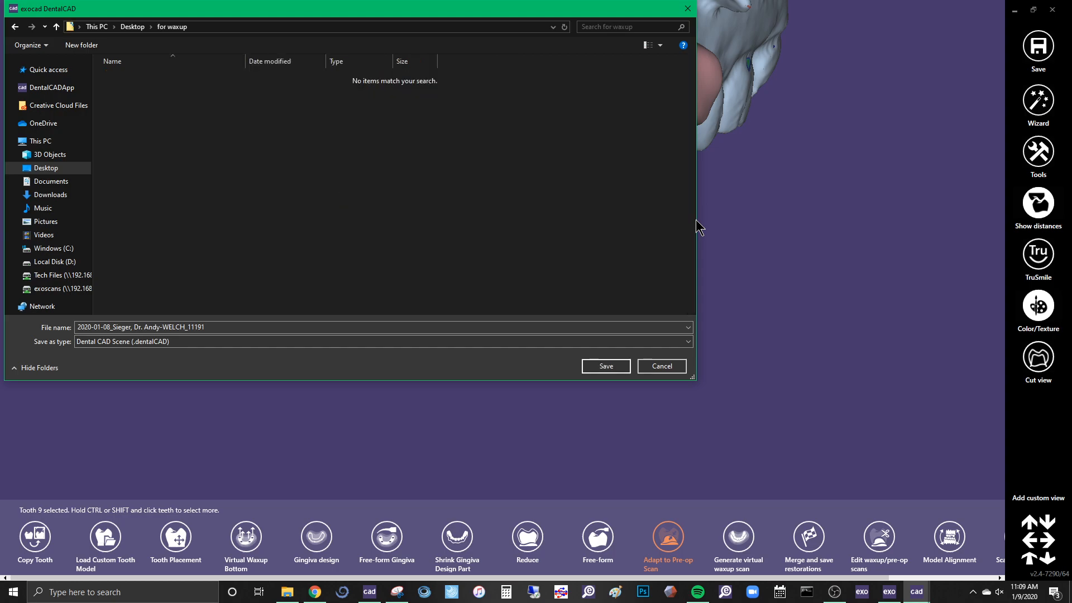
- Save the scene in the "for waxup" folder as a Dental CAD scene named "wax"
{"action": "left_click", "coordinate": [268, 328]}
{"action": "type", "text": "wax"}
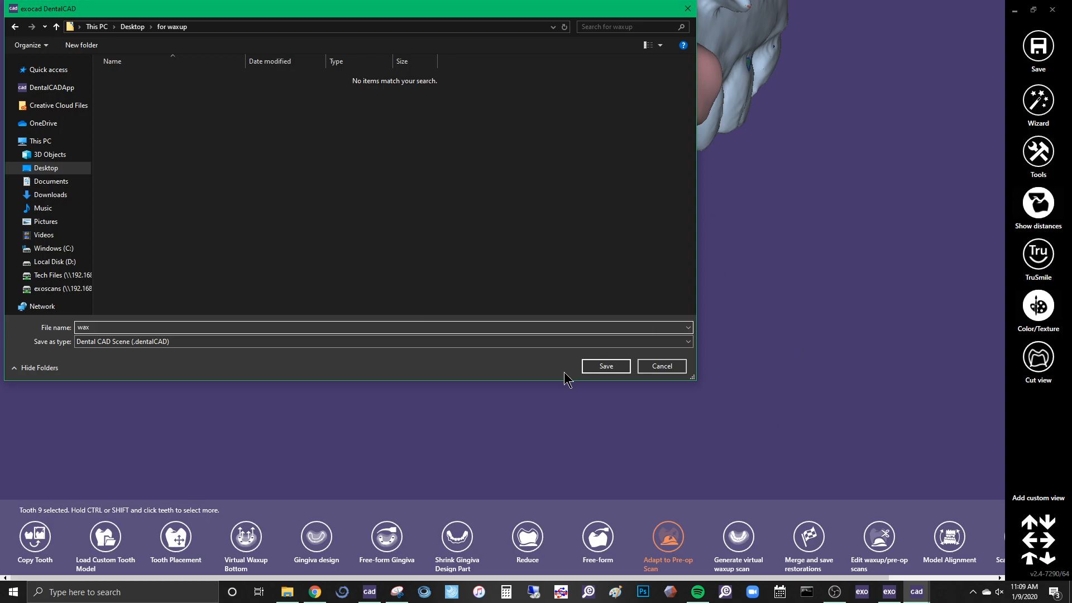
{"action": "left_click", "coordinate": [626, 364]}
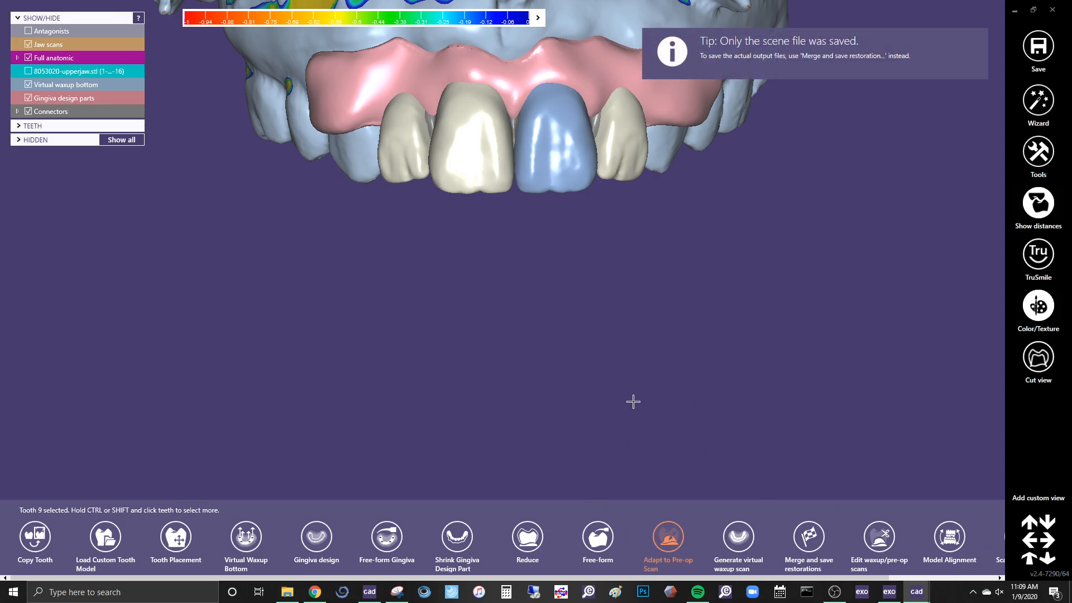
{"action": "middle_click_drag", "start_coordinate": [540, 278], "coordinate": [488, 348]}
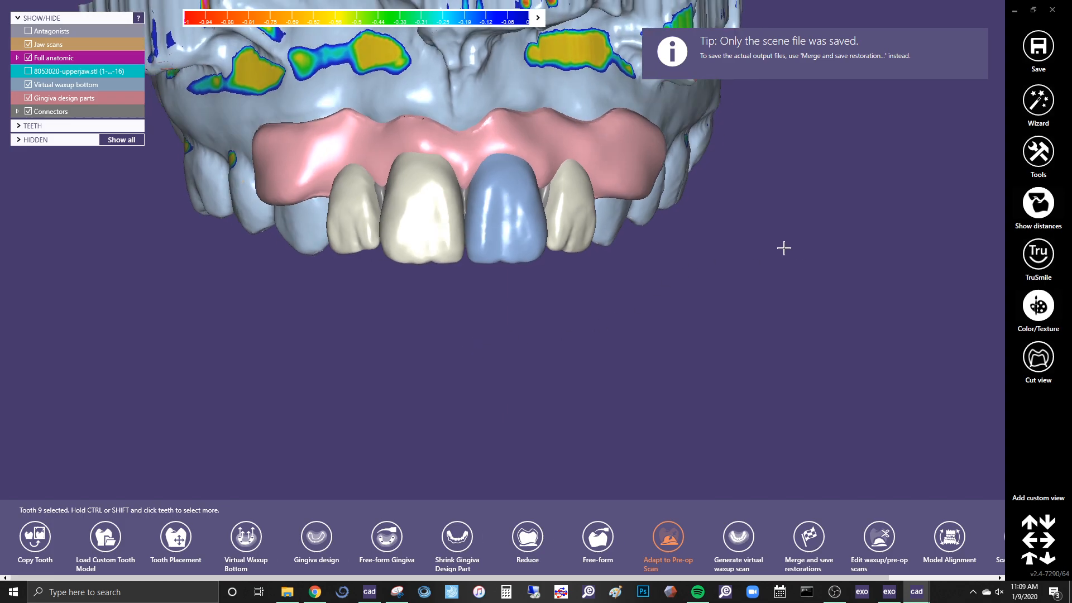
- Switch to the other exocad window and close its project with the scan open in the 3D Data Editor
{"action": "right_click", "coordinate": [790, 290]}
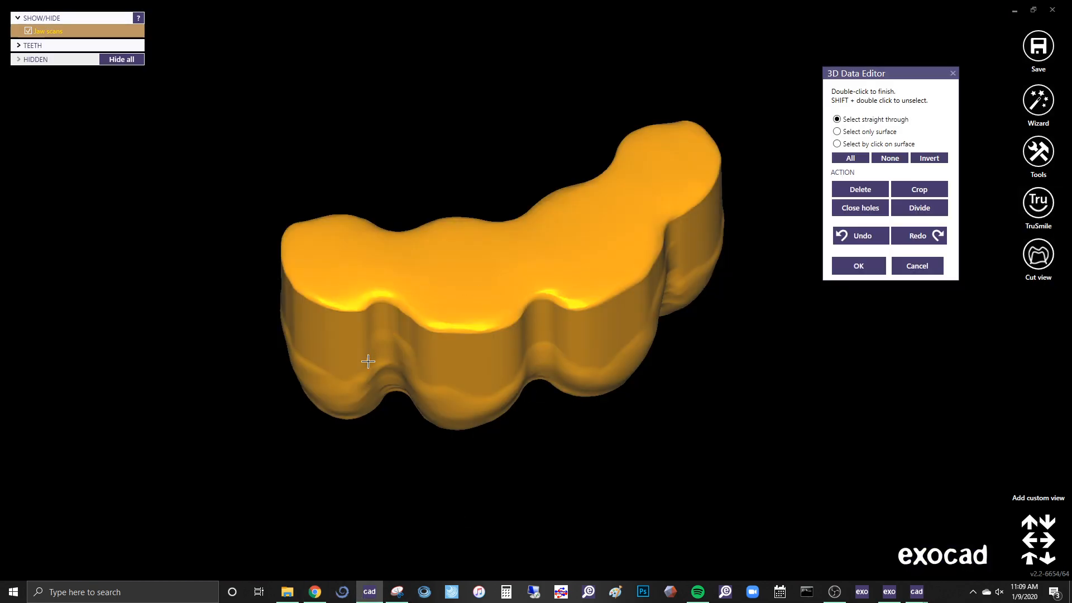
{"action": "right_click", "coordinate": [368, 190]}
{"action": "left_click", "coordinate": [58, 374]}
{"action": "double_click", "coordinate": [568, 459]}
{"action": "mouse_move", "coordinate": [582, 464]}
{"action": "right_mouse_down"}
{"action": "mouse_move", "coordinate": [557, 112]}
{"action": "mouse_move", "coordinate": [670, 56]}
{"action": "right_mouse_up"}
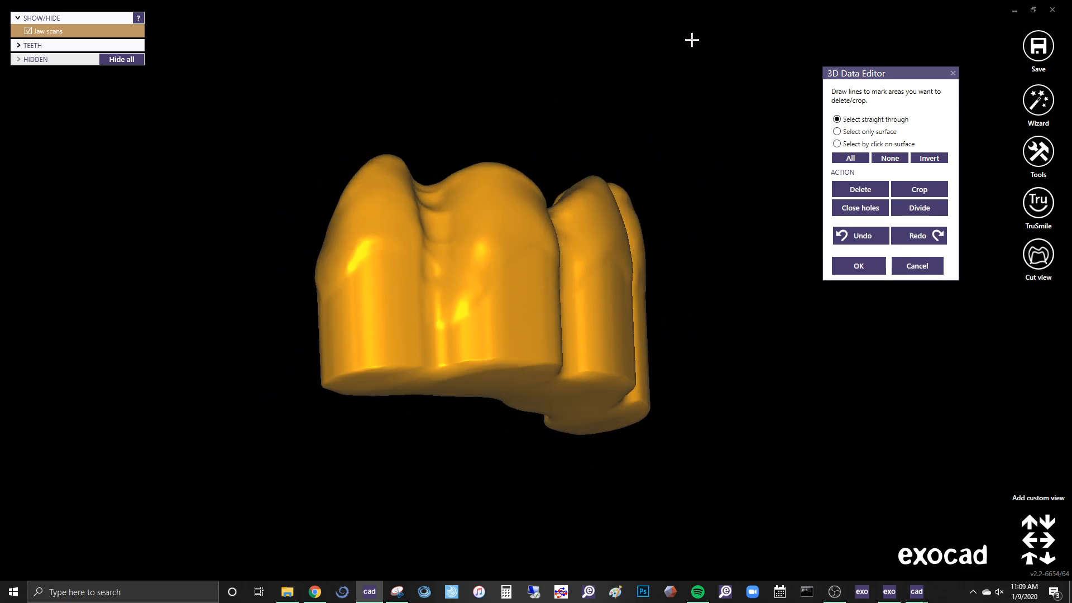
{"action": "right_click", "coordinate": [692, 39]}
{"action": "left_click", "coordinate": [730, 142]}
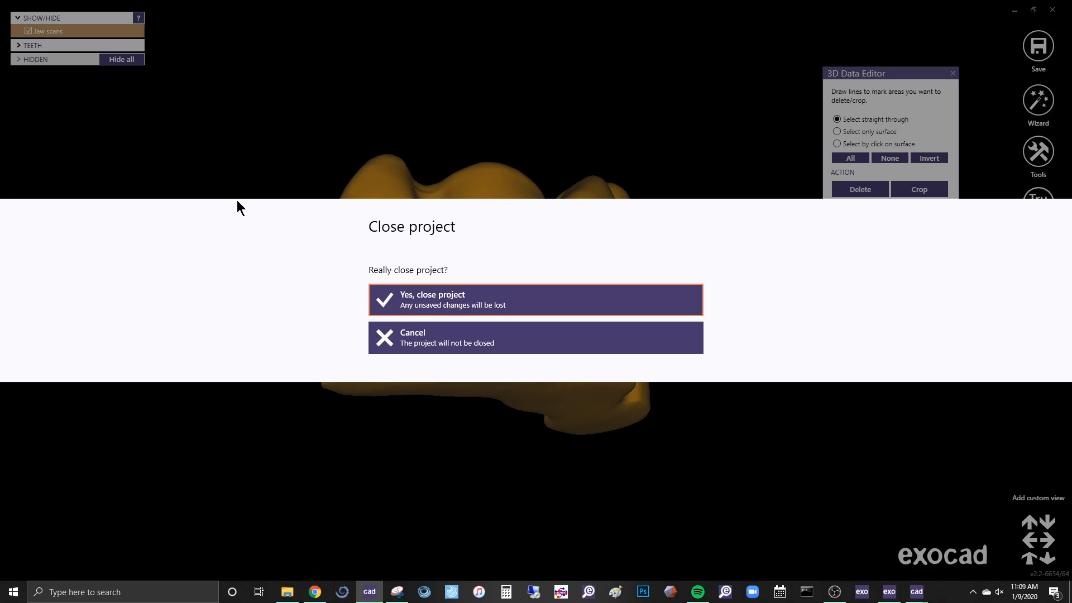
{"action": "left_click", "coordinate": [397, 305]}
- Start loading scan data in the empty exocad session and browse to the "for waxup" folder on the Desktop
{"action": "right_click", "coordinate": [307, 123]}
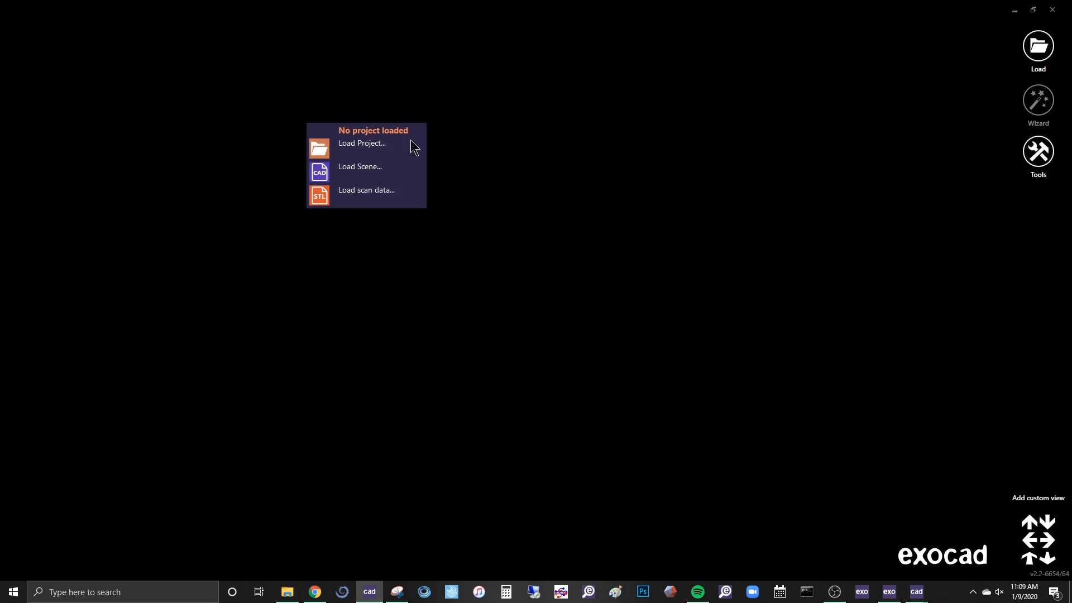
{"action": "right_click", "coordinate": [721, 191]}
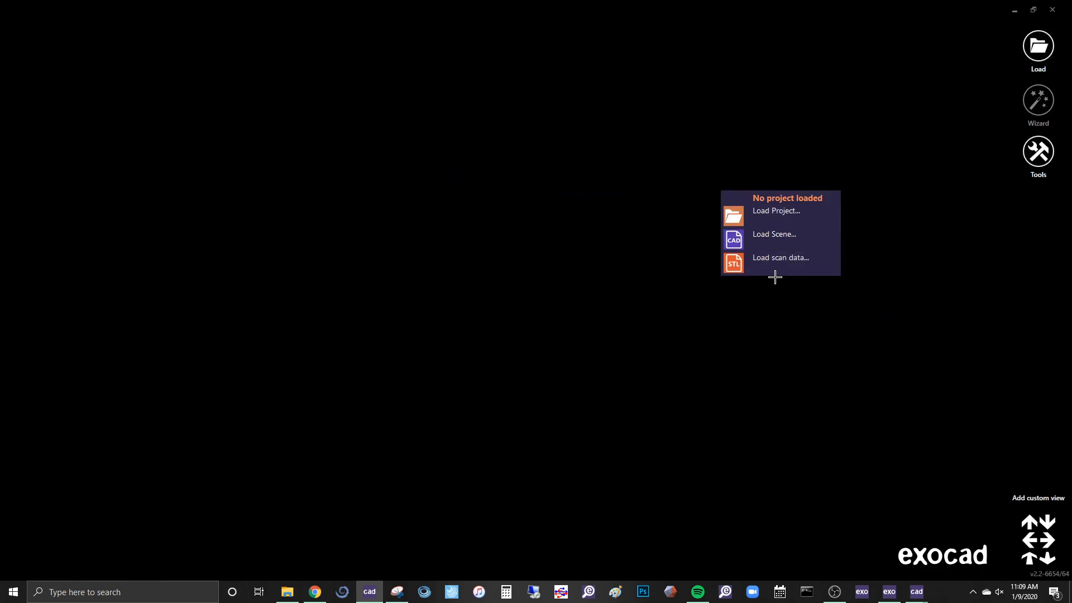
{"action": "left_click", "coordinate": [766, 269]}
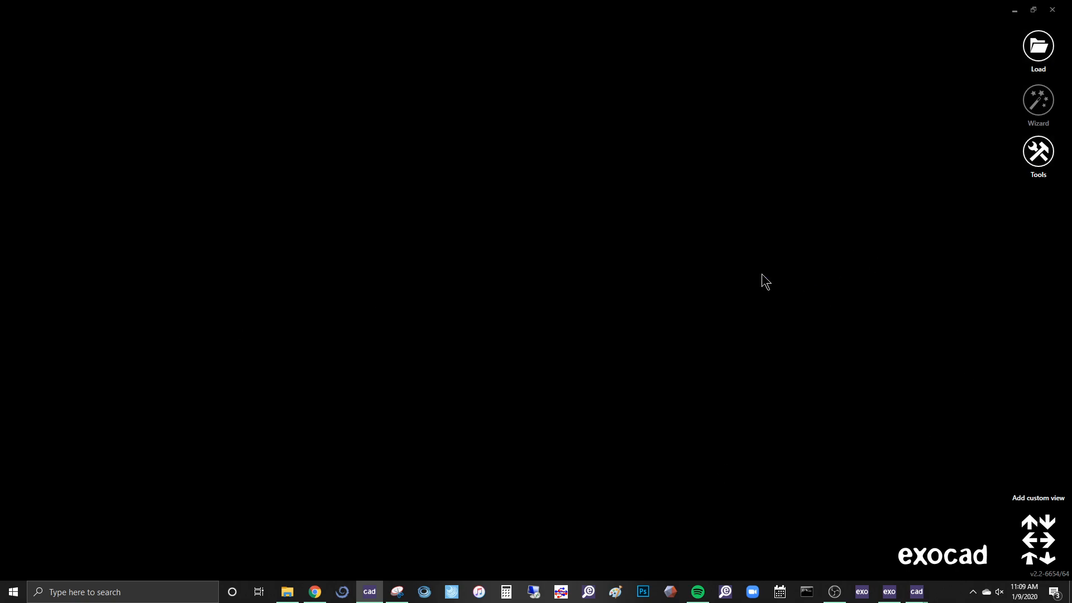
{"action": "left_click", "coordinate": [41, 166]}
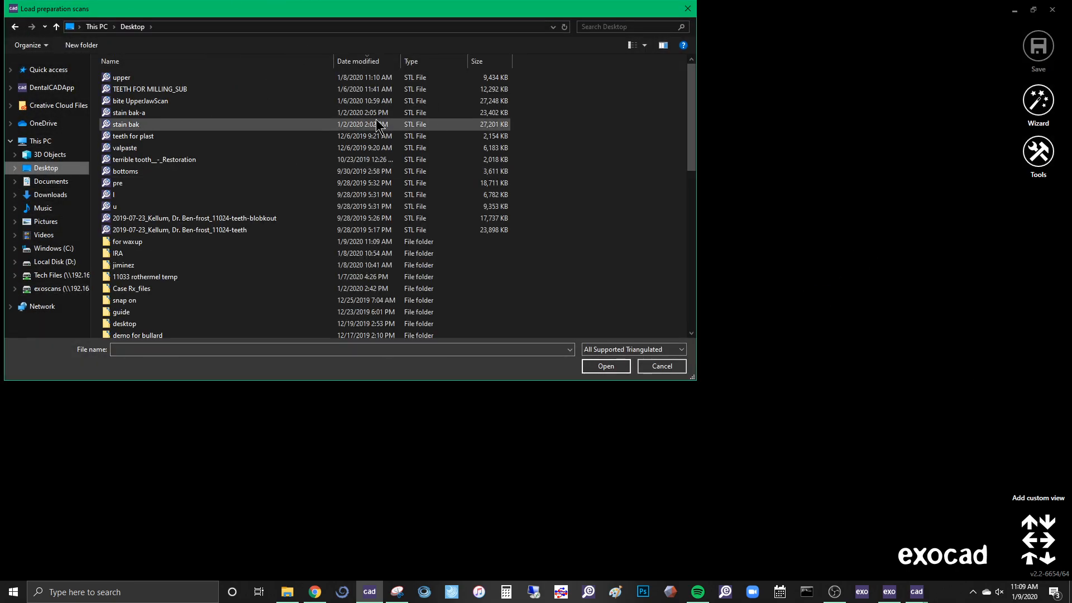
{"action": "double_click", "coordinate": [126, 242]}
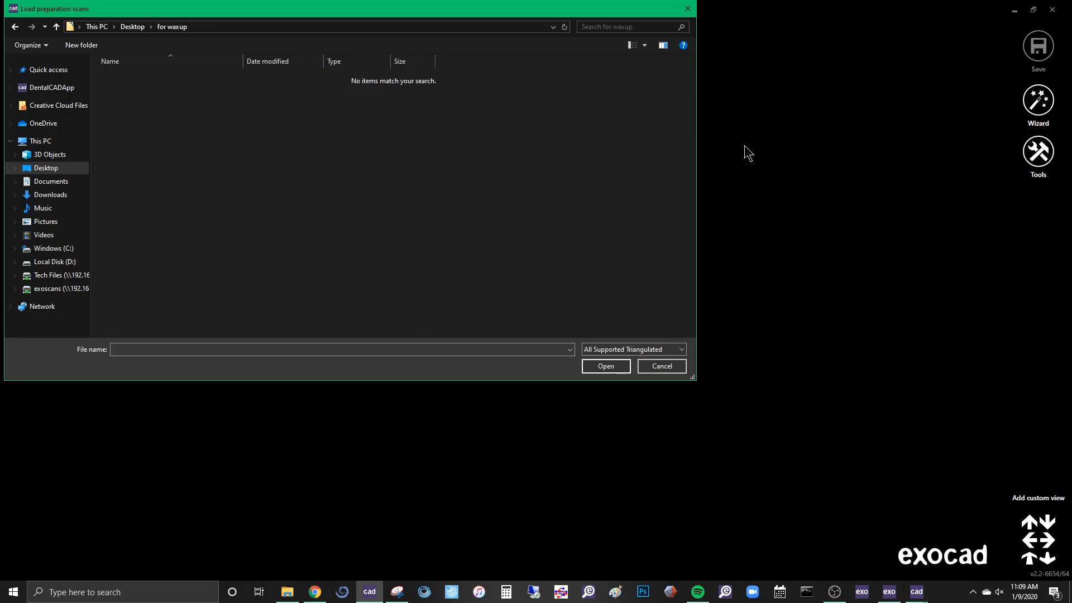
- Switch back to the exocad window with the wax-up design and delete the gingiva design part
{"action": "mouse_move", "coordinate": [917, 592]}
{"action": "left_click", "coordinate": [884, 531]}
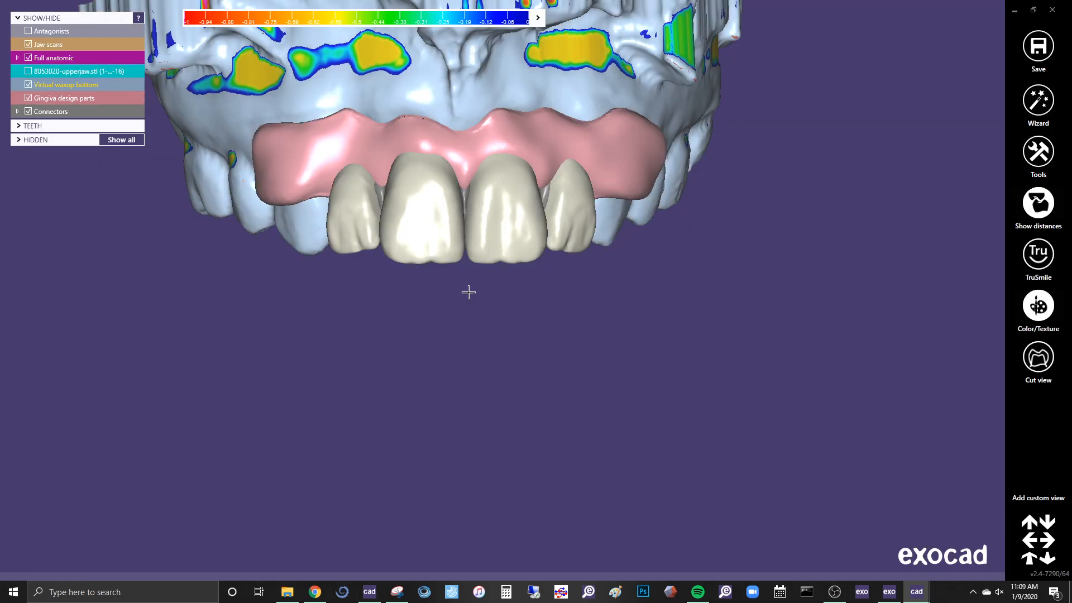
{"action": "right_click", "coordinate": [768, 290]}
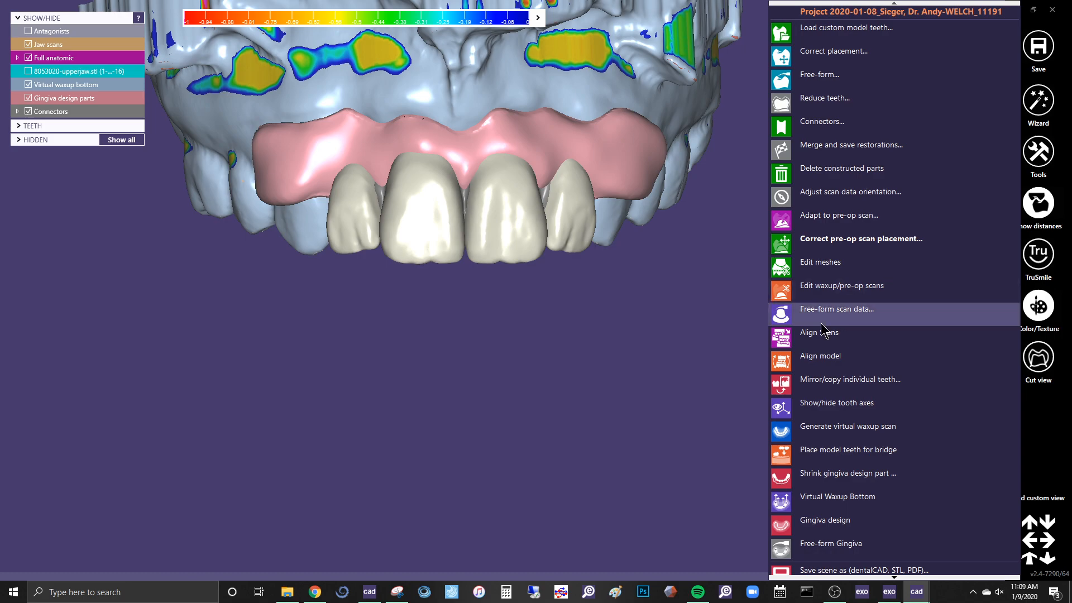
{"action": "left_click", "coordinate": [814, 170]}
{"action": "left_click", "coordinate": [915, 251]}
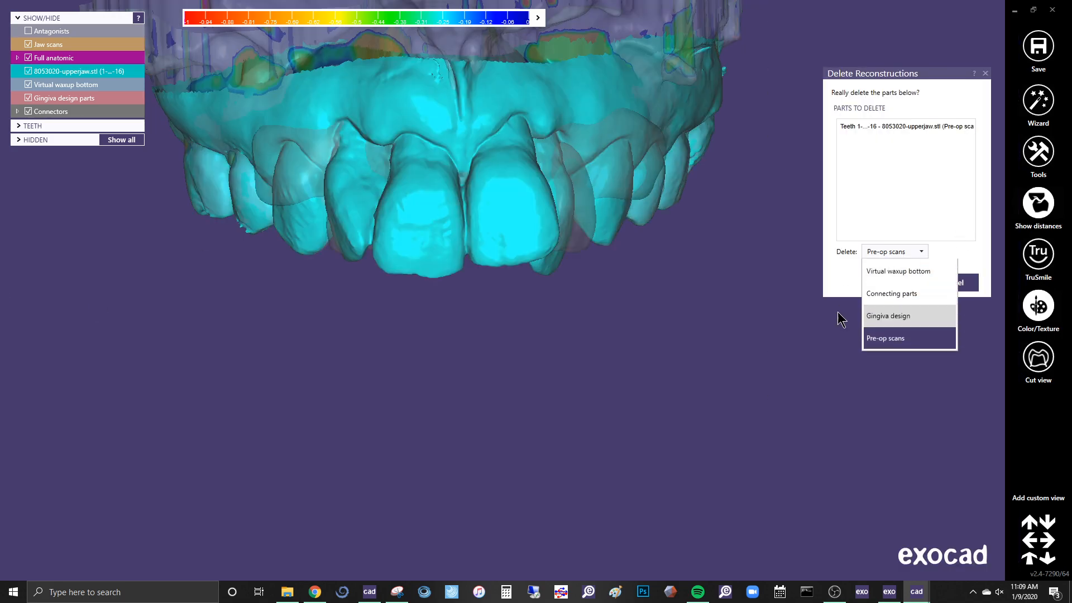
{"action": "left_click", "coordinate": [911, 362]}
{"action": "left_click", "coordinate": [885, 283]}
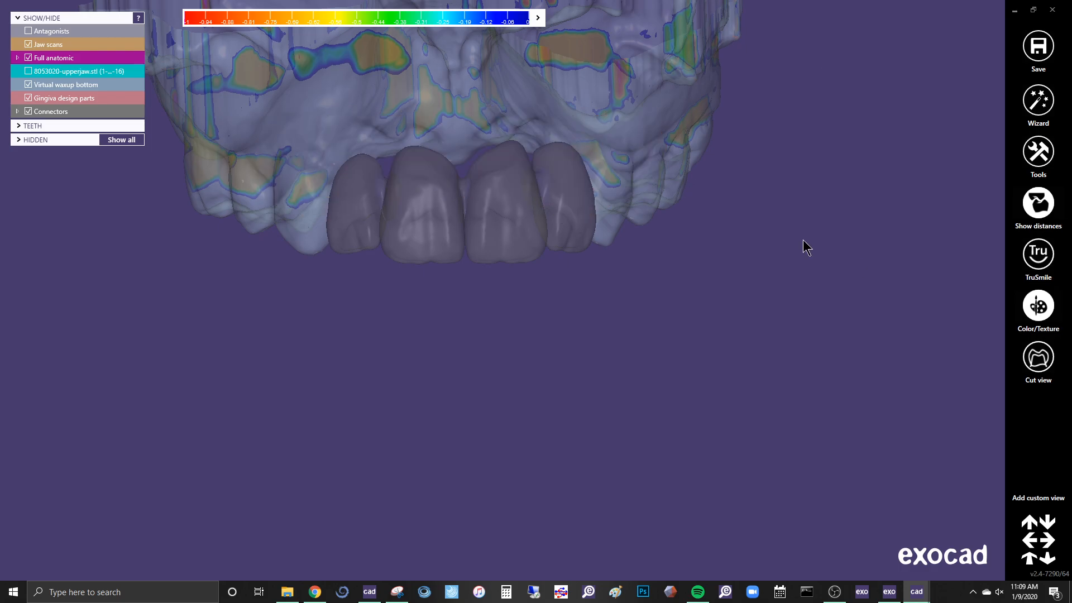
- Merge and save teeth 7-10 as one bridge, optimized for better free-forming and 3D printing
{"action": "right_click", "coordinate": [933, 103]}
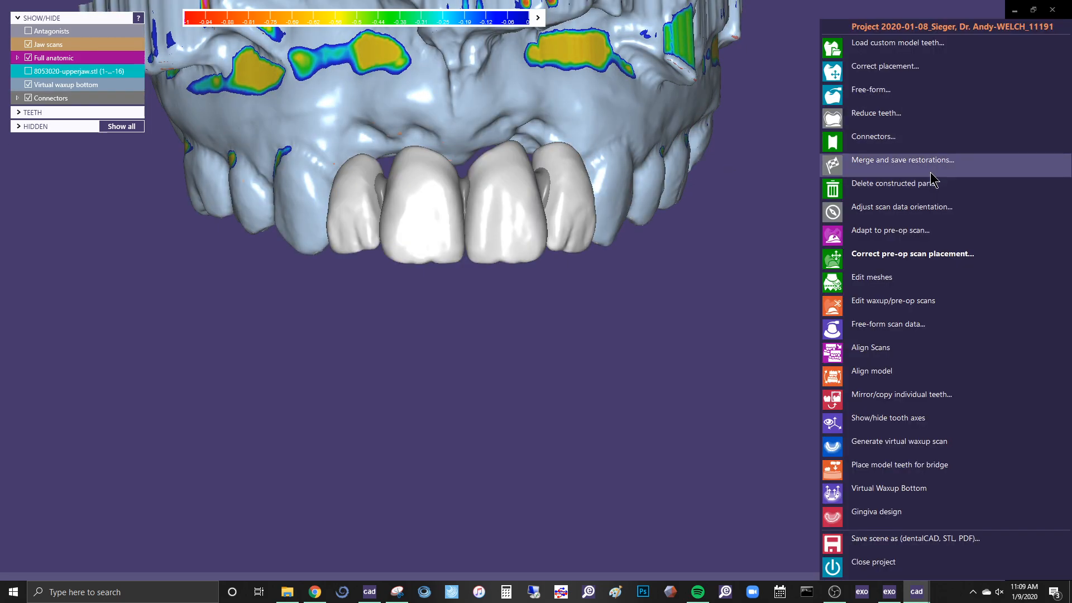
{"action": "left_click", "coordinate": [933, 167]}
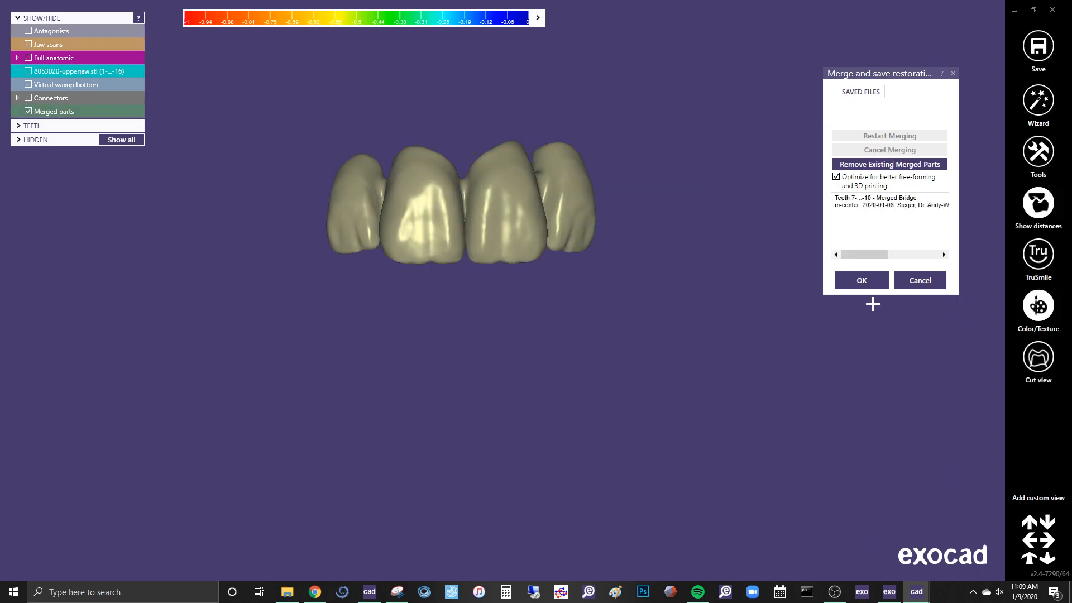
{"action": "left_click", "coordinate": [854, 285]}
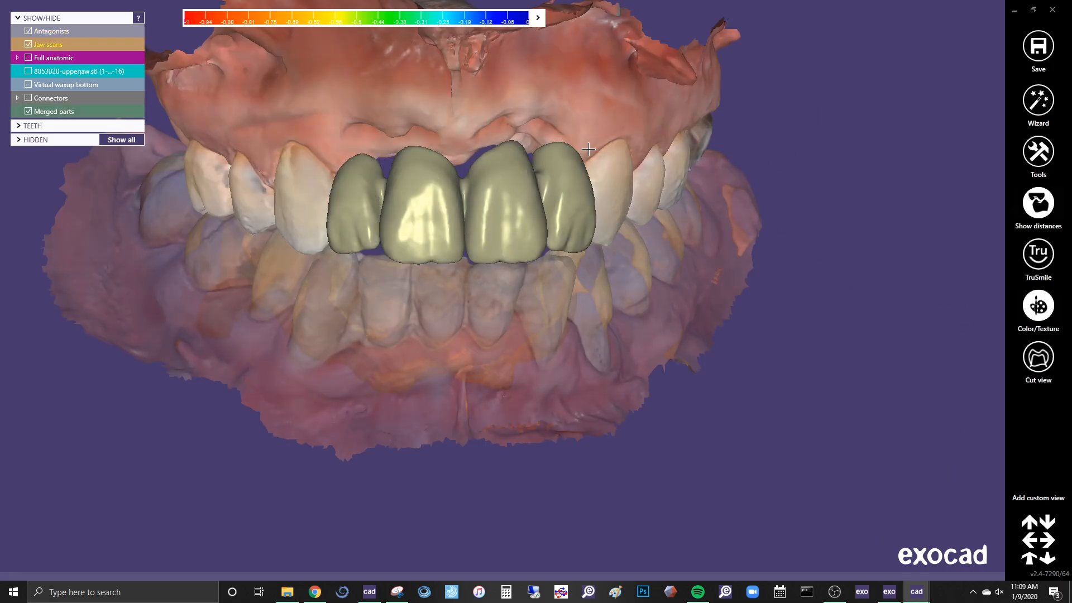
- Hide the jaw scans and antagonists so only the merged bridge shows, and start saving the scene in plain STL format
{"action": "left_click", "coordinate": [621, 112], "text": "ctrl"}
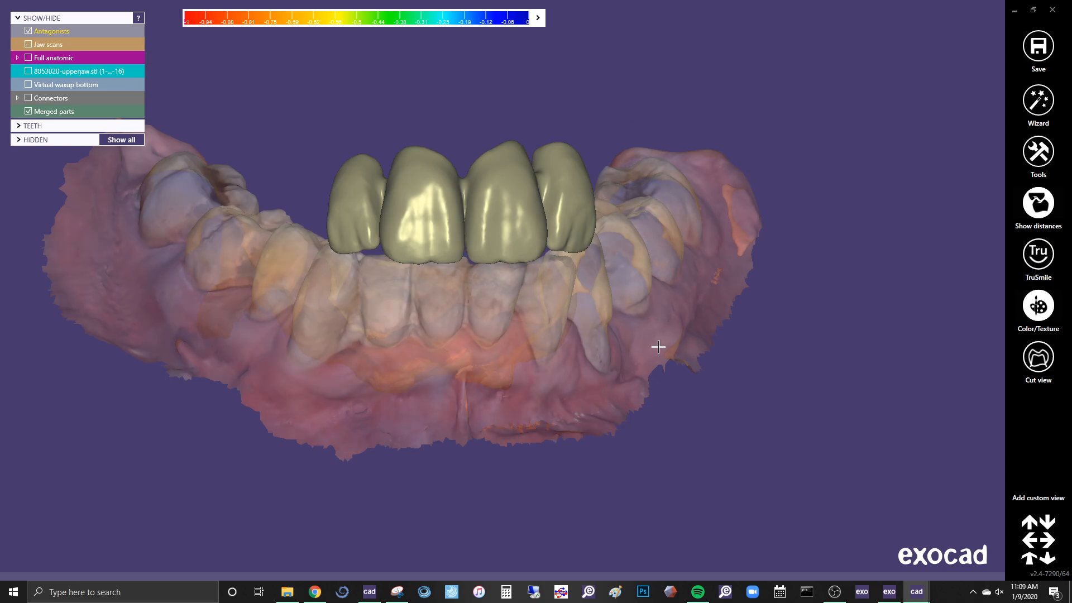
{"action": "left_click", "coordinate": [622, 340], "text": "ctrl"}
{"action": "right_click", "coordinate": [625, 35]}
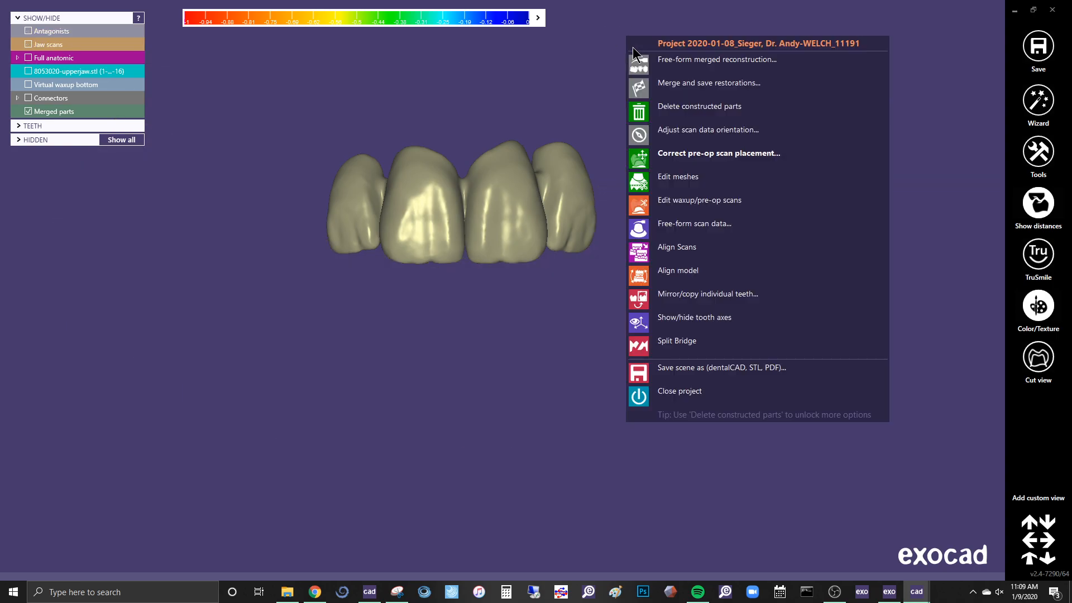
{"action": "left_click", "coordinate": [672, 373]}
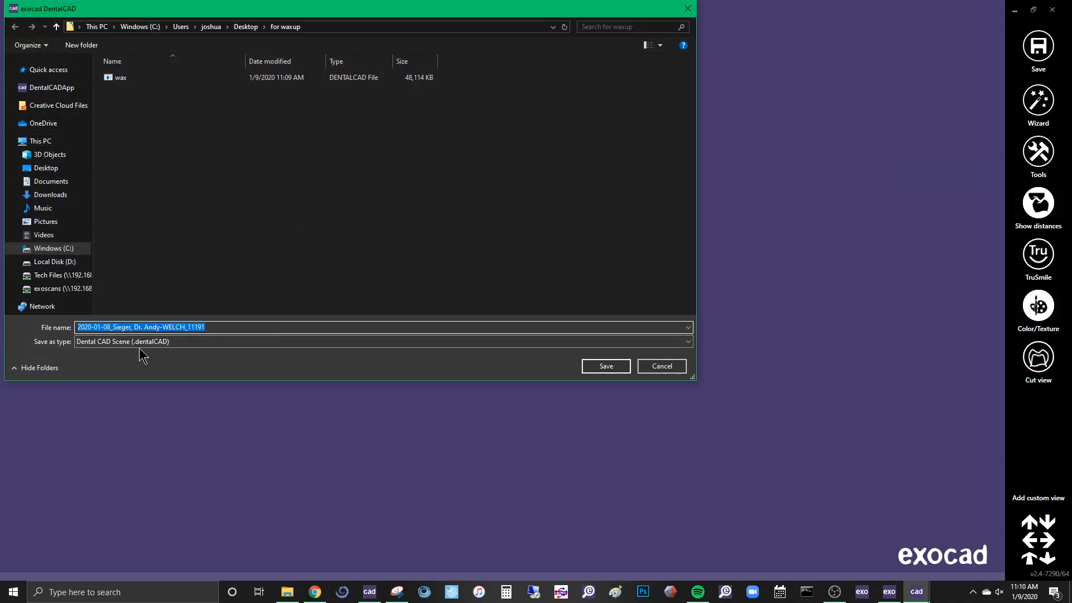
{"action": "left_click", "coordinate": [140, 342]}
{"action": "left_click", "coordinate": [121, 371]}
{"action": "left_click", "coordinate": [133, 344]}
{"action": "left_click", "coordinate": [124, 361]}
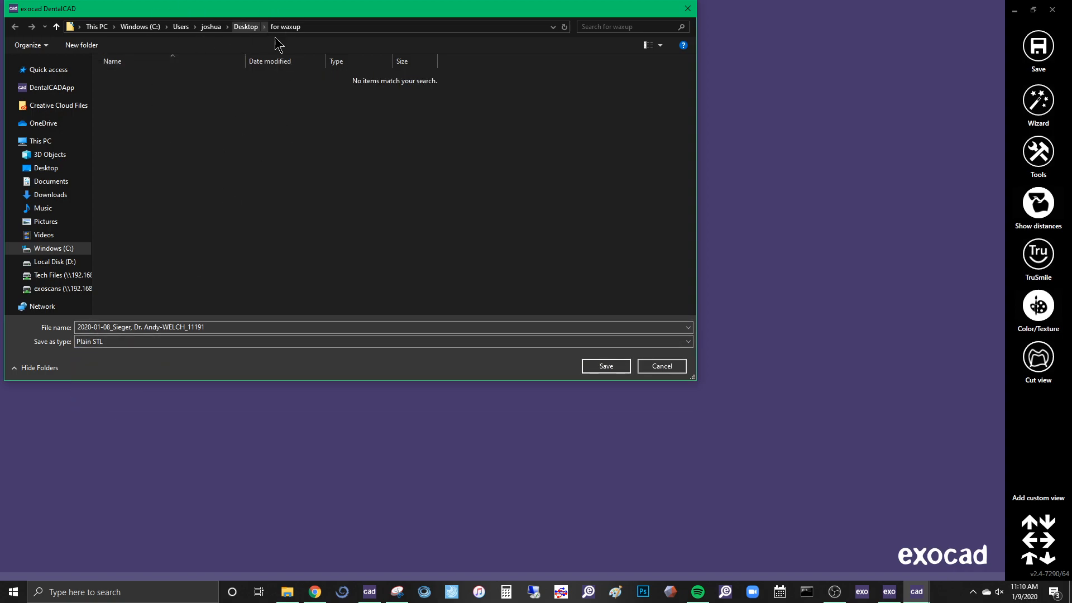
- Save only the visible objects as "bridge for milling" in the "for waxup" folder, using the original coordinate system of the scan data
{"action": "left_click", "coordinate": [411, 328]}
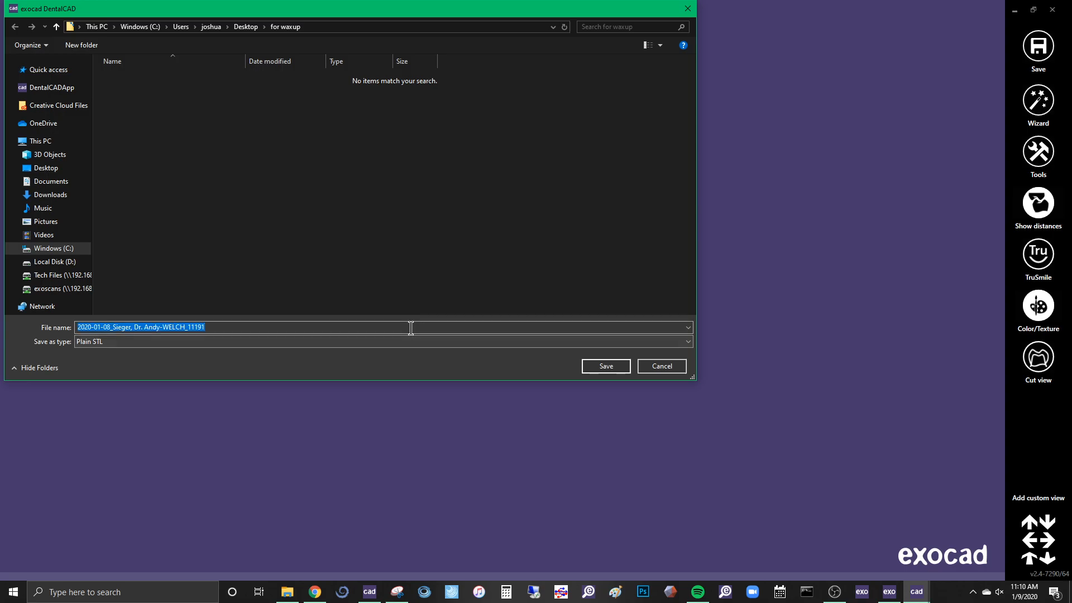
{"action": "type", "text": "bridge for milling"}
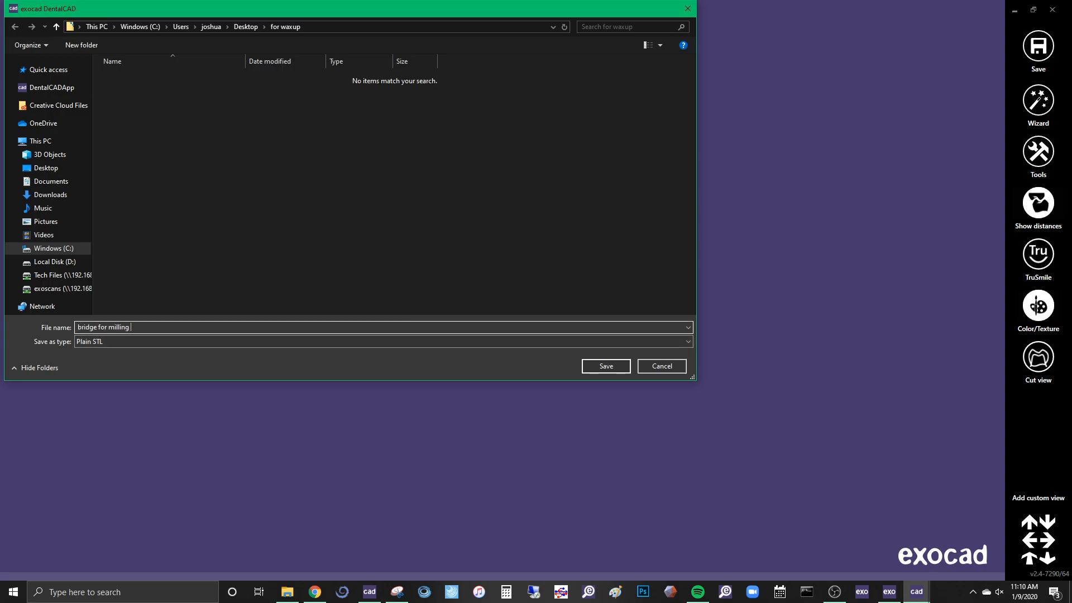
{"action": "key", "text": "Return"}
{"action": "left_click", "coordinate": [479, 348]}
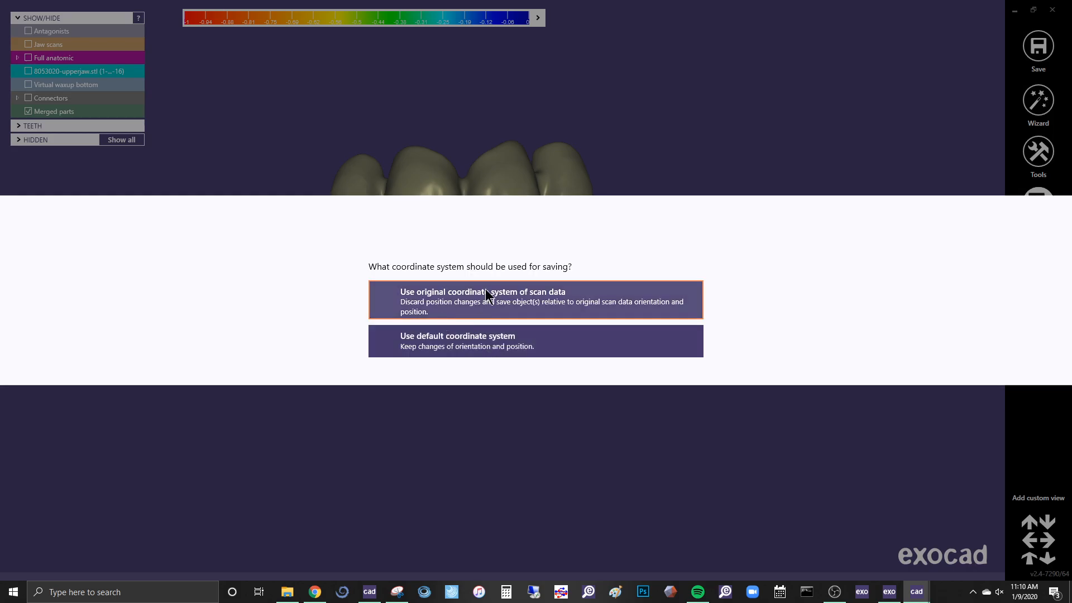
{"action": "left_click", "coordinate": [485, 291]}
- Switch to the other exocad window and load "bridge for milling" as the preparation scan without an antagonist scan
{"action": "right_click_drag", "start_coordinate": [481, 107], "coordinate": [478, 78]}
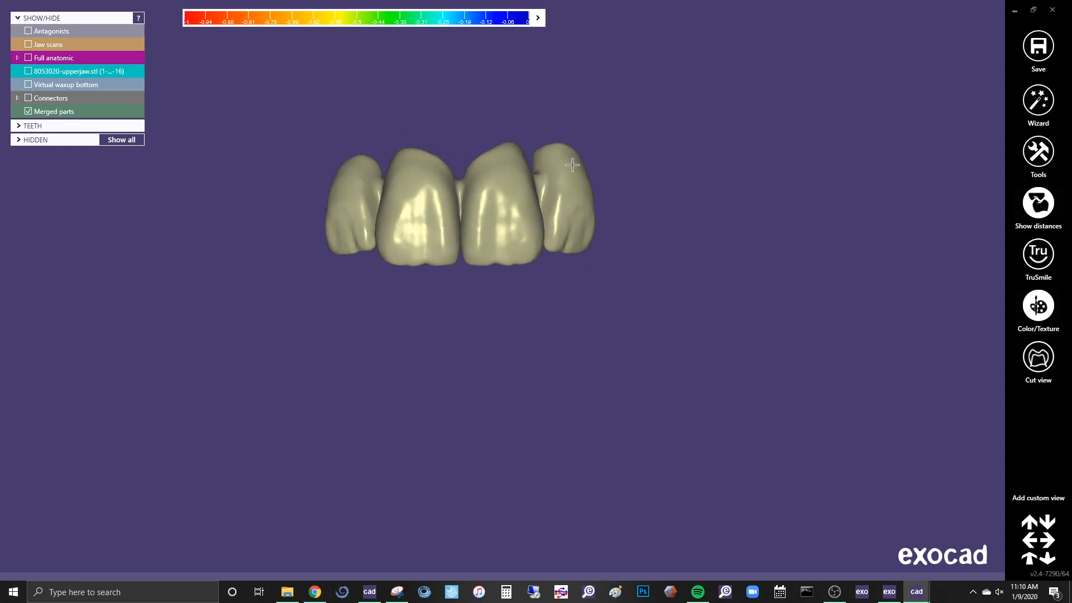
{"action": "middle_click_drag", "start_coordinate": [484, 177], "coordinate": [520, 214]}
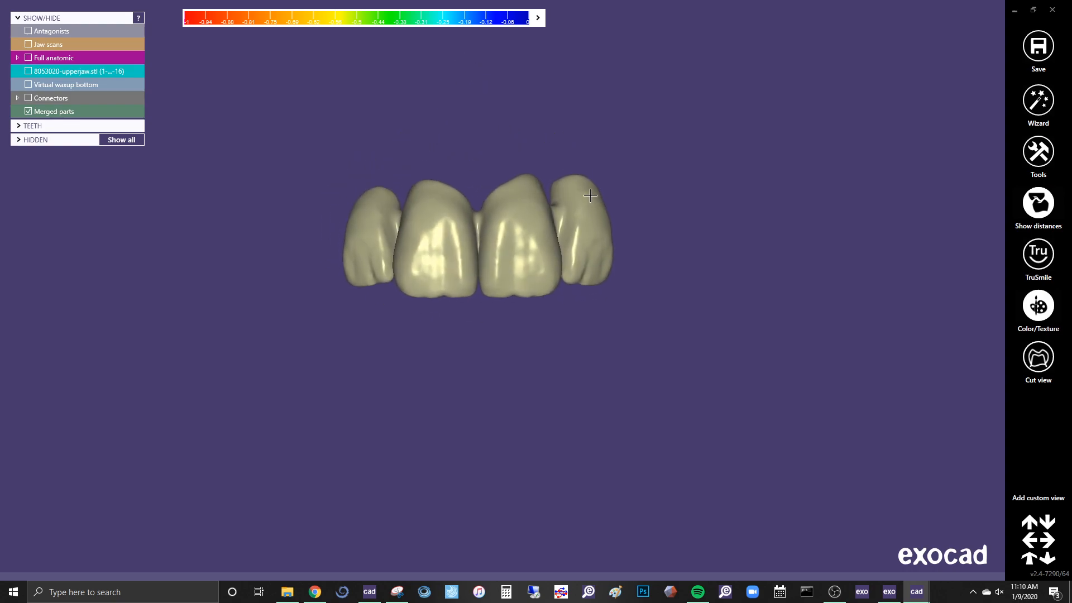
{"action": "right_click", "coordinate": [709, 128]}
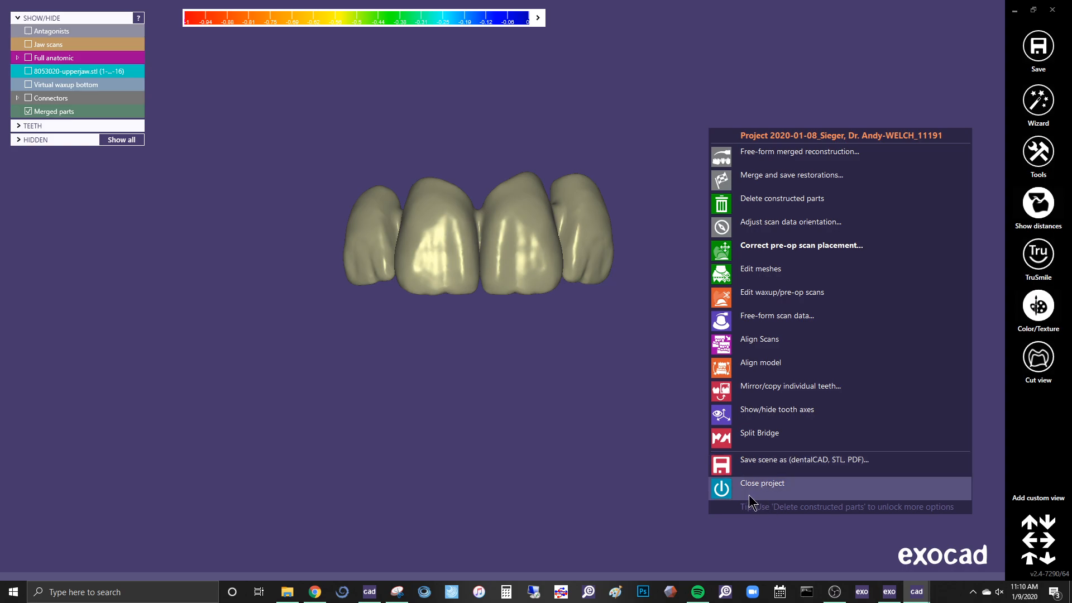
{"action": "left_click", "coordinate": [369, 593]}
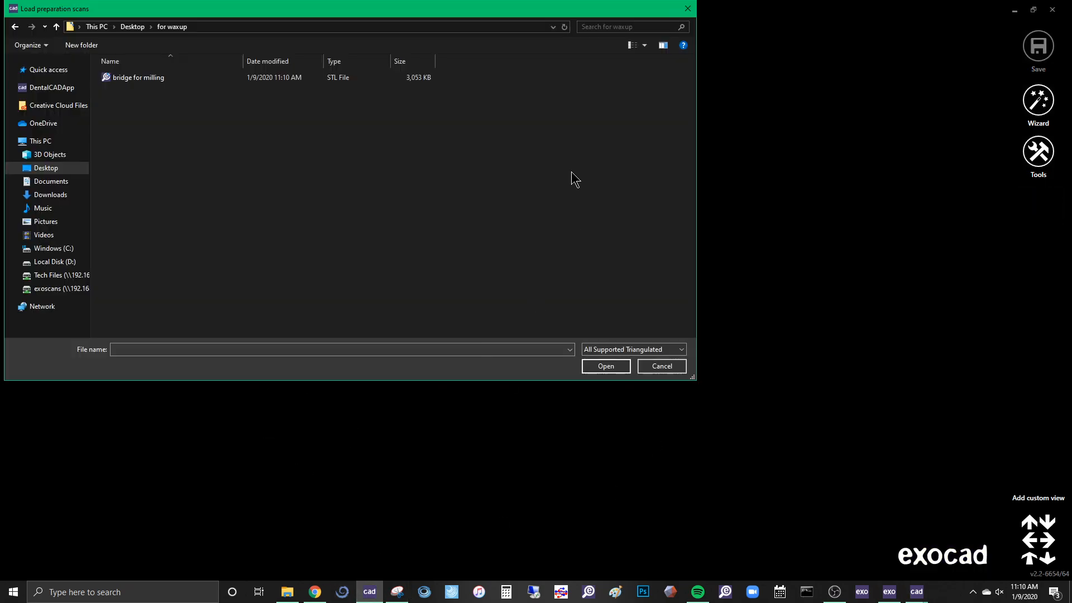
{"action": "double_click", "coordinate": [144, 78]}
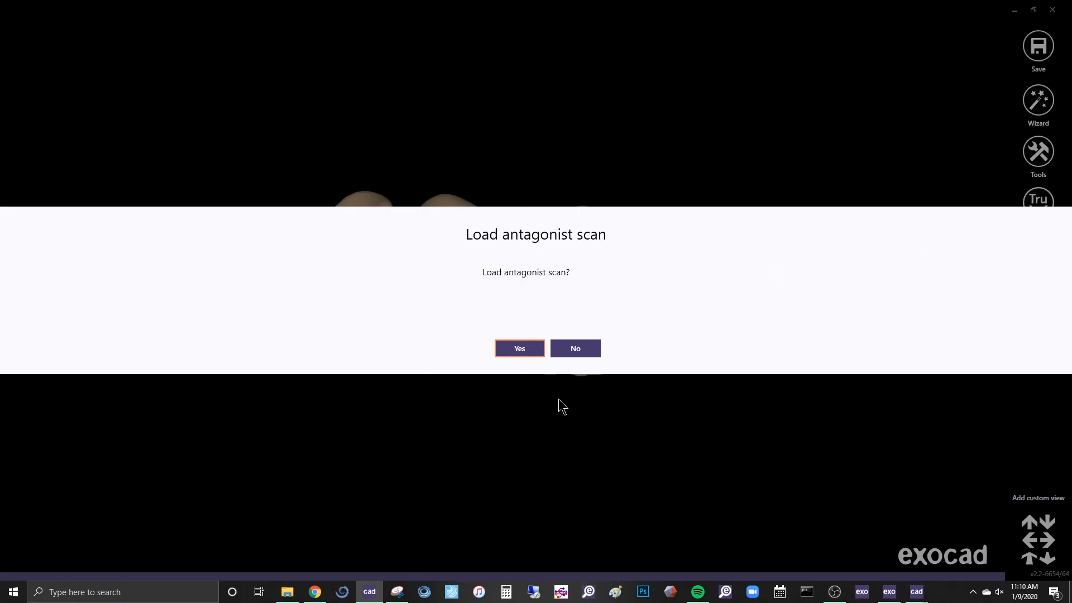
{"action": "left_click", "coordinate": [576, 349]}
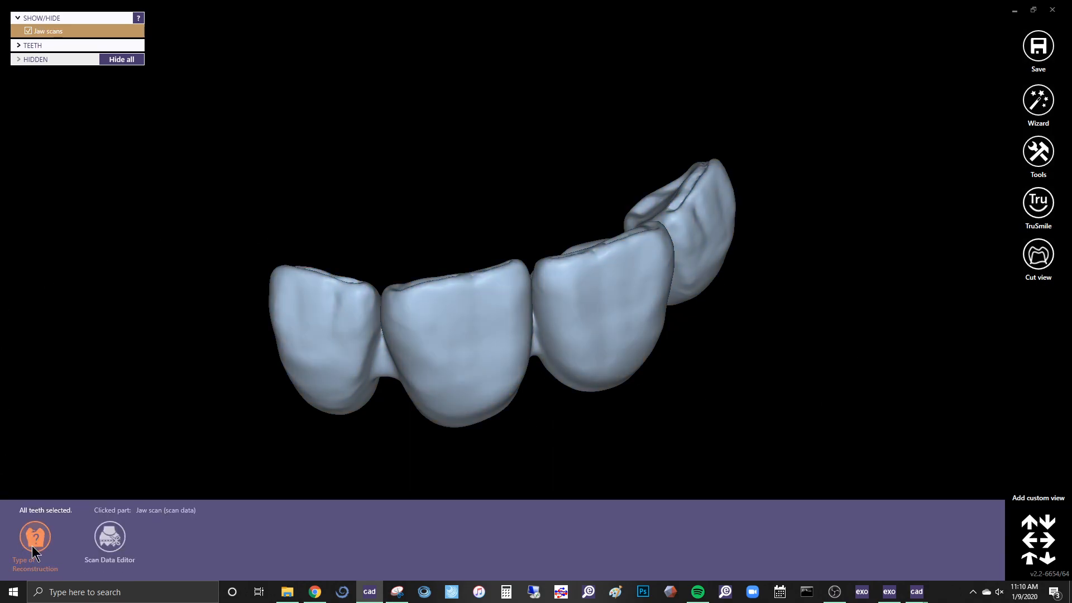
- Set the loaded bridge's reconstruction type to a pontic for tooth 4
{"action": "left_click", "coordinate": [38, 551]}
{"action": "left_click", "coordinate": [871, 187]}
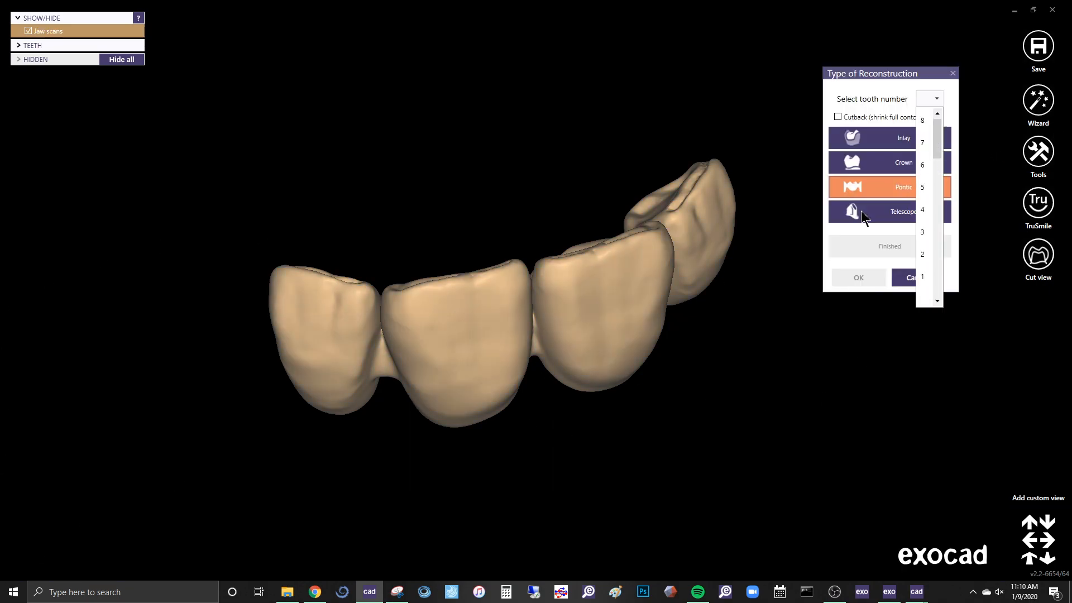
{"action": "left_click", "coordinate": [922, 210]}
{"action": "left_click", "coordinate": [854, 277]}
{"action": "right_click", "coordinate": [885, 233]}
{"action": "left_click", "coordinate": [928, 258]}
{"action": "left_click", "coordinate": [874, 250]}
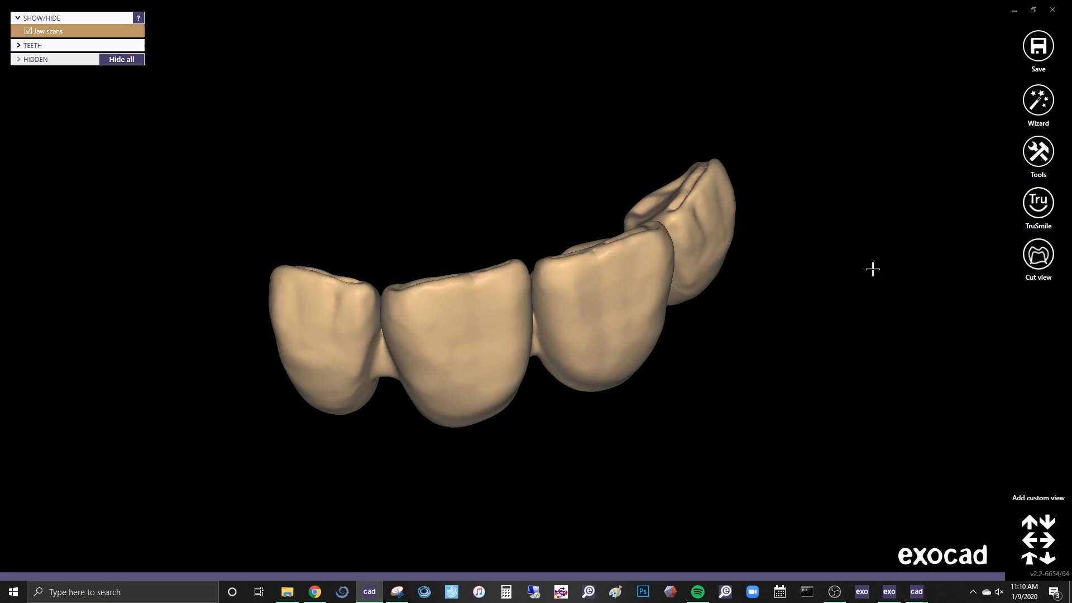
- Start the Virtual Waxup Bottom with the virtual gingiva design and set its insertion direction from the current view of the bridge's underside
{"action": "left_click", "coordinate": [531, 332]}
{"action": "left_click", "coordinate": [106, 537]}
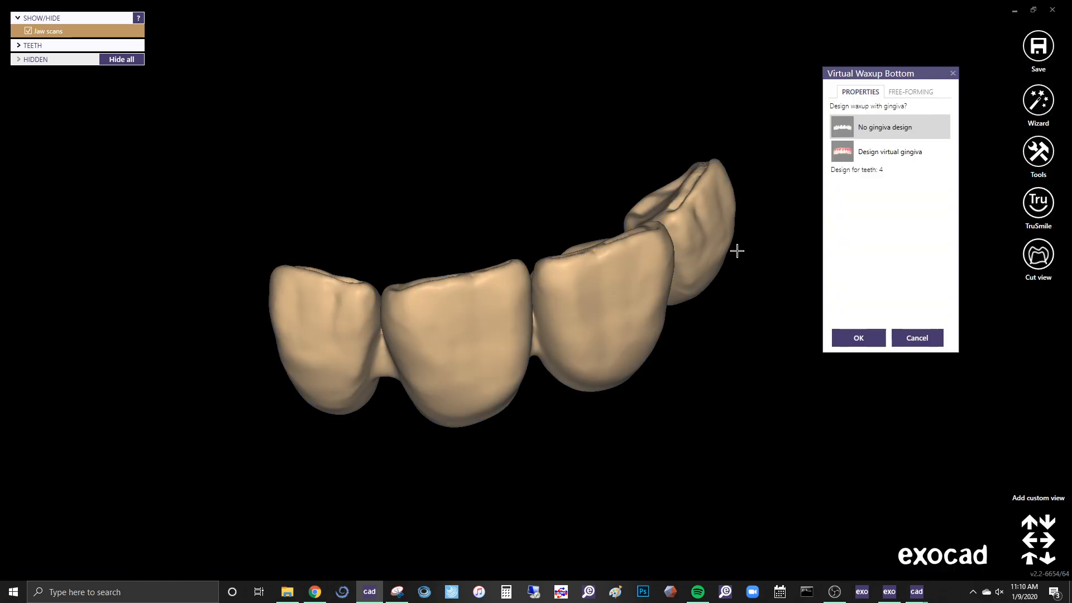
{"action": "left_click", "coordinate": [854, 149]}
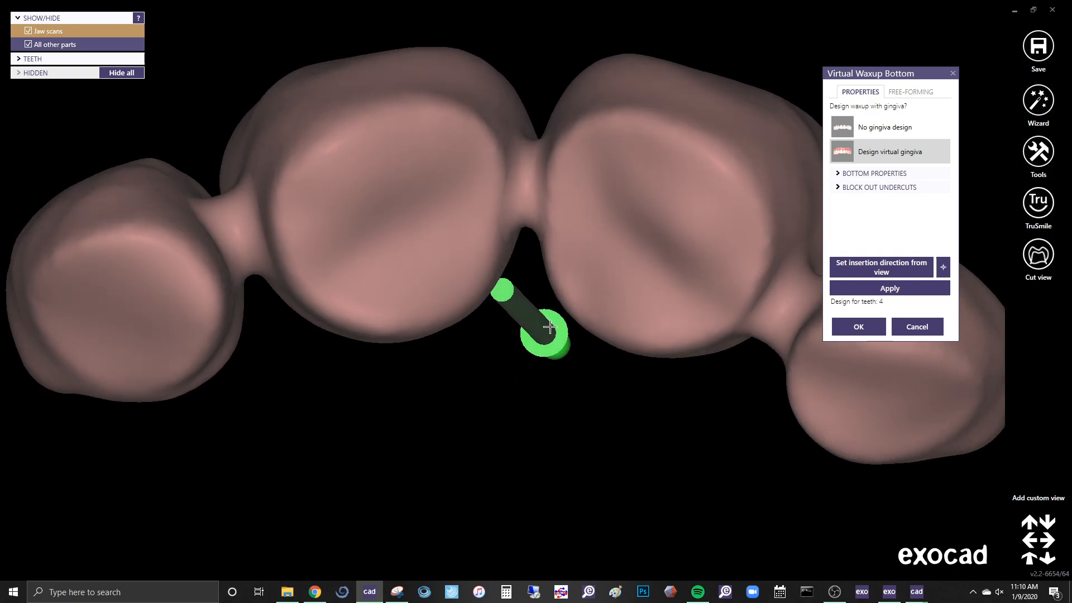
{"action": "left_click", "coordinate": [881, 267]}
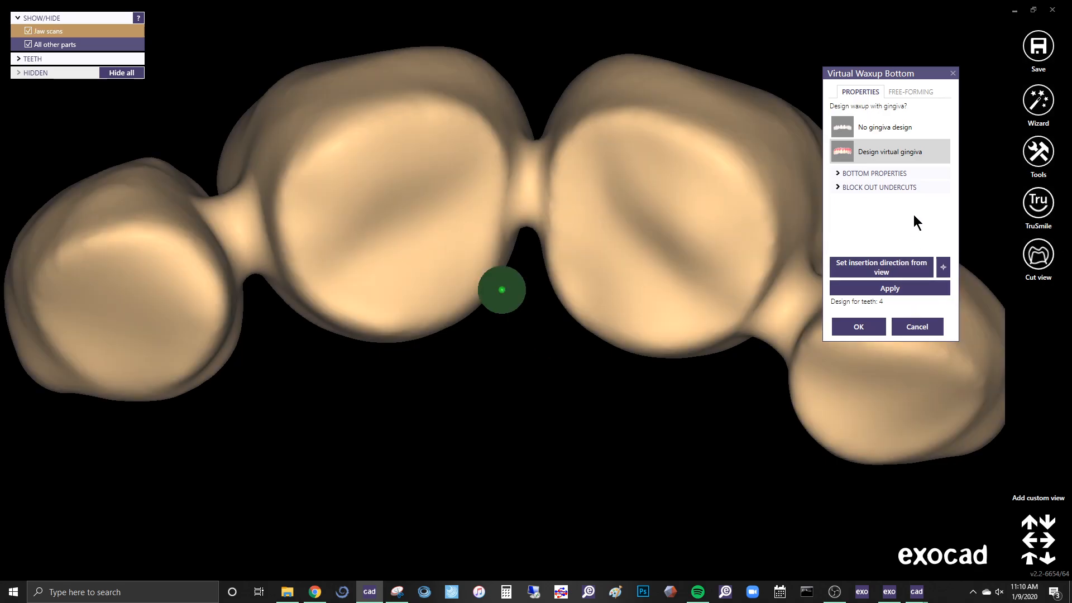
- Set the waxup bottom's offset to 0.12 mm and apply it to generate the blocked-out bottom
{"action": "left_click", "coordinate": [895, 174]}
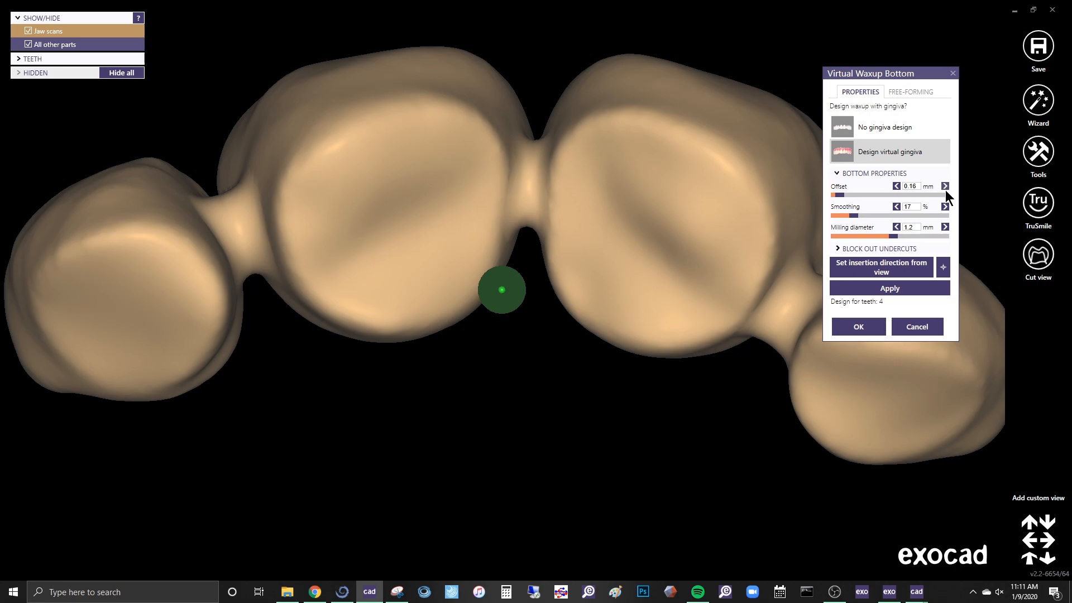
{"action": "left_click", "coordinate": [897, 185]}
{"action": "left_click", "coordinate": [896, 186]}
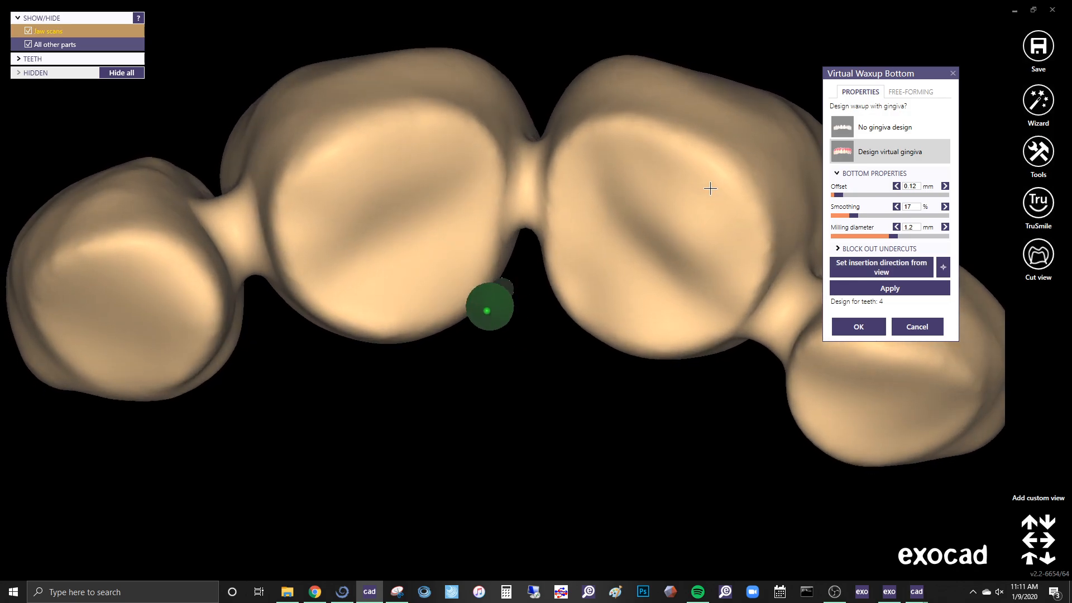
{"action": "left_click", "coordinate": [884, 288]}
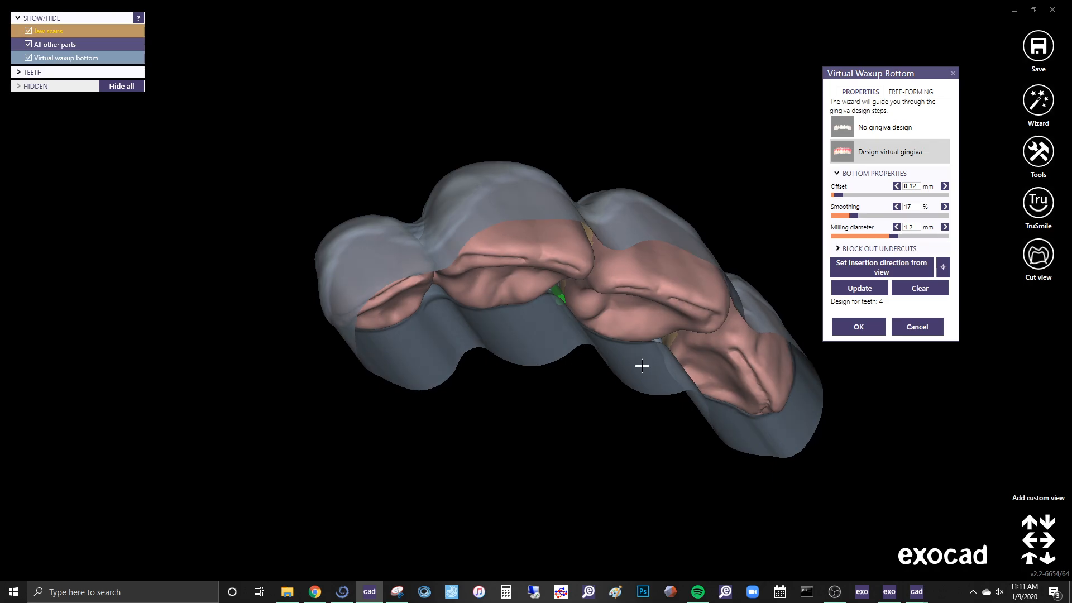
- Hide the jaw scan and save only the visible objects as a plain STL named "bridge for milling-block out"
{"action": "middle_click", "coordinate": [617, 308], "text": "ctrl"}
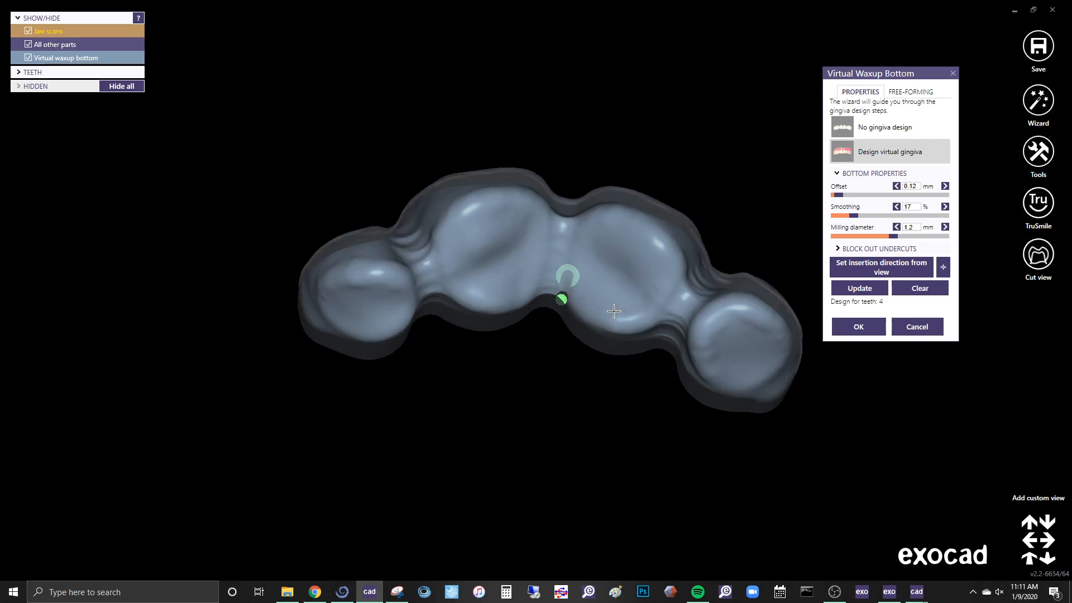
{"action": "right_click", "coordinate": [653, 84]}
{"action": "left_click", "coordinate": [736, 135]}
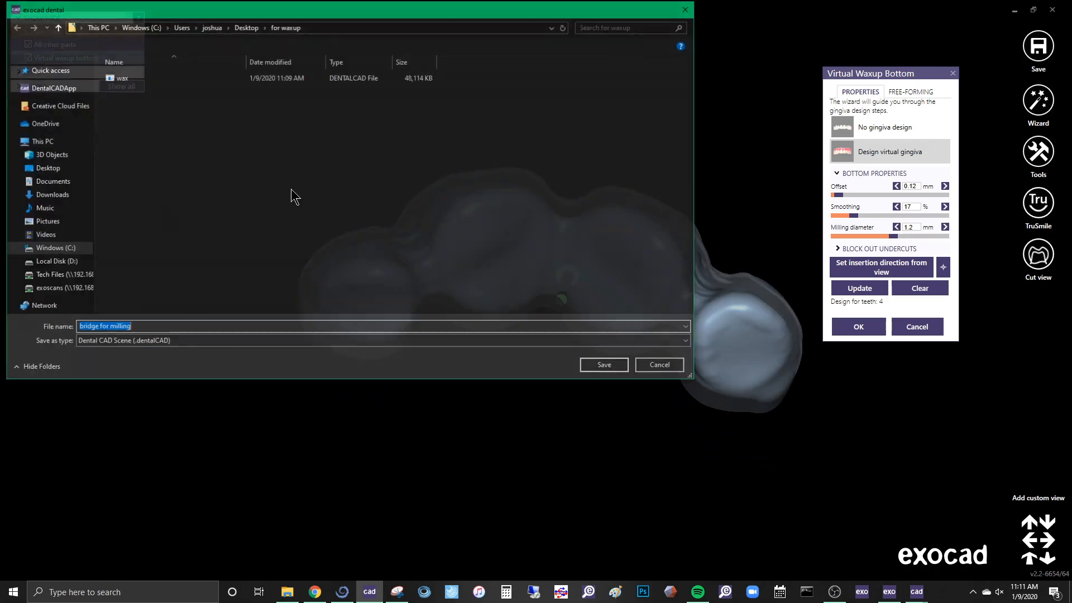
{"action": "left_click", "coordinate": [114, 342]}
{"action": "left_click", "coordinate": [105, 361]}
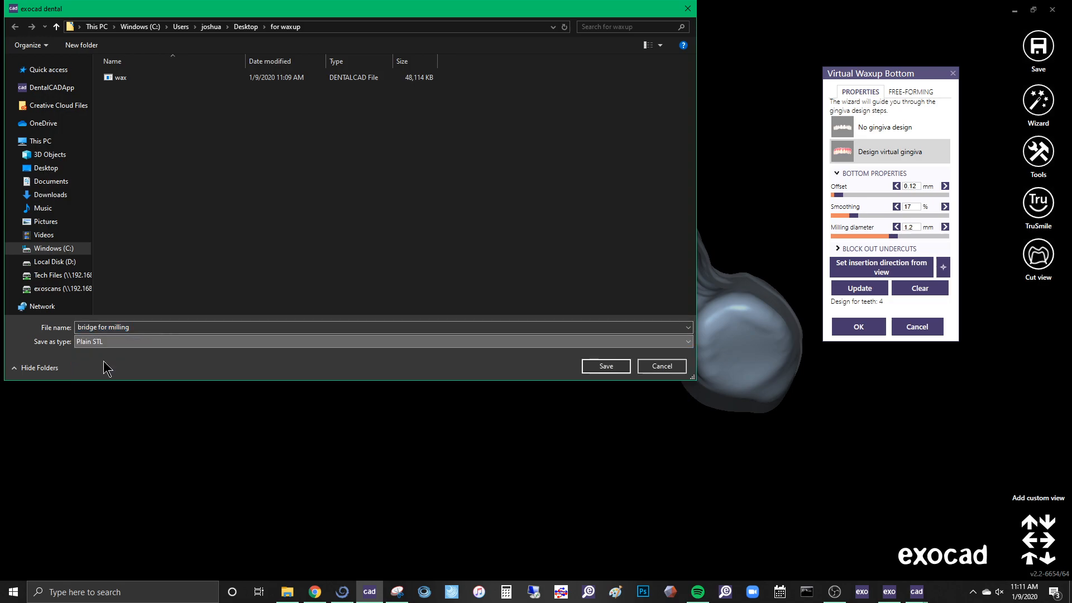
{"action": "left_click", "coordinate": [184, 82]}
{"action": "left_click", "coordinate": [125, 328]}
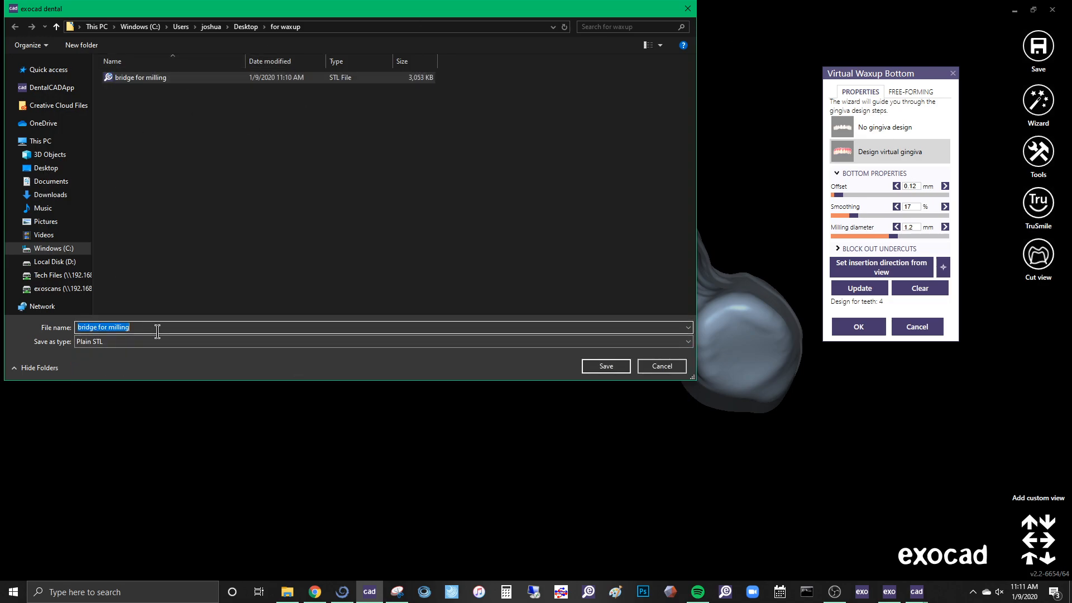
{"action": "type", "text": "-bloc"}
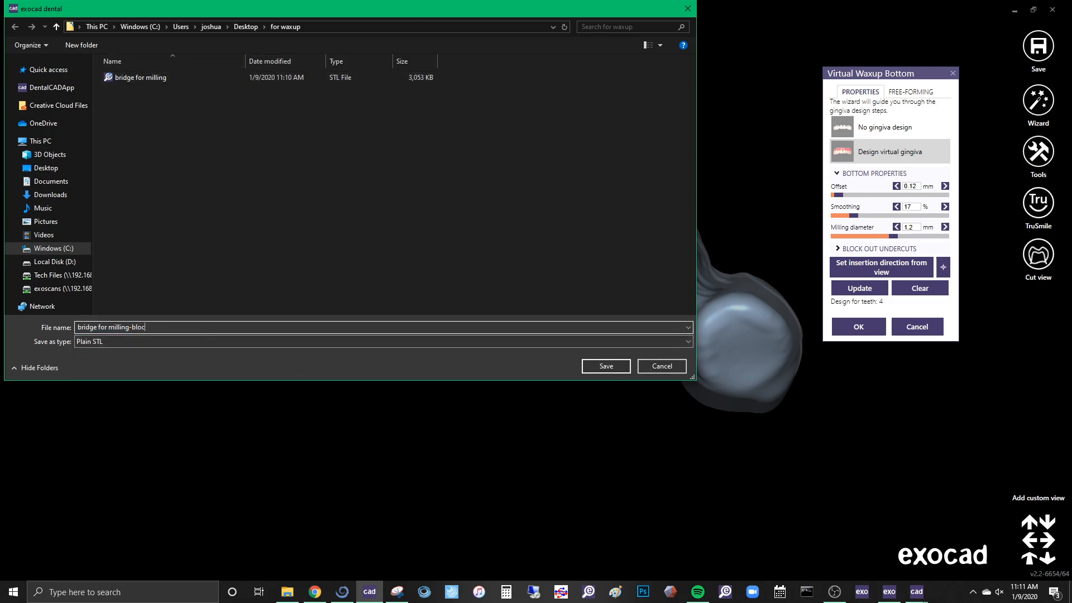
{"action": "key", "text": "Return"}
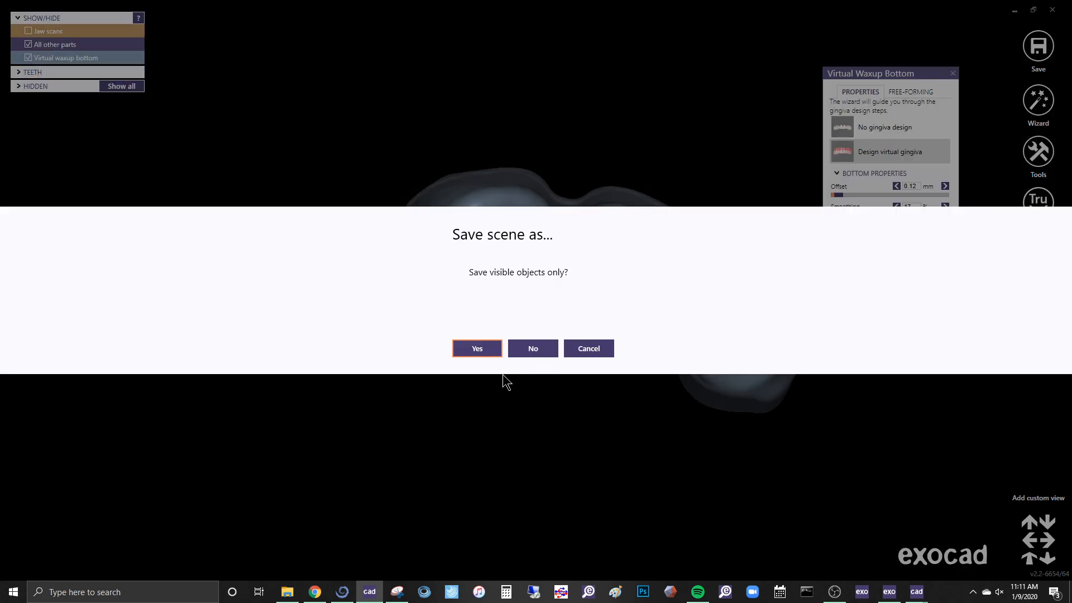
{"action": "left_click", "coordinate": [477, 349]}
- Close the project and load "bridge for milling-block out" as the preparation scan without an antagonist scan
{"action": "right_click", "coordinate": [291, 111]}
{"action": "left_click", "coordinate": [330, 201]}
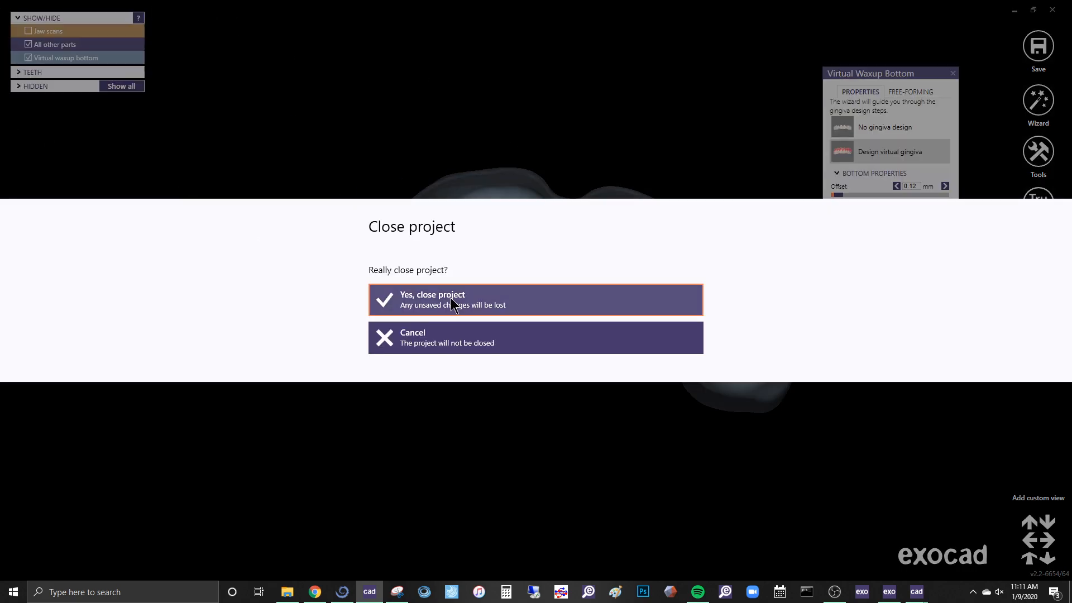
{"action": "left_click", "coordinate": [450, 305]}
{"action": "right_click", "coordinate": [378, 112]}
{"action": "left_click", "coordinate": [436, 184]}
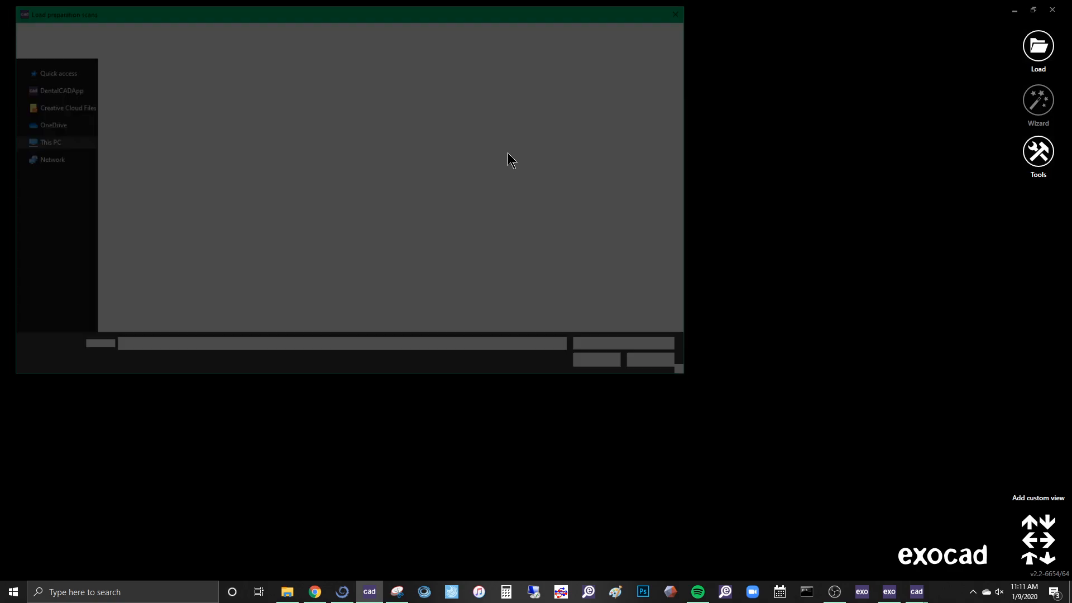
{"action": "double_click", "coordinate": [255, 92]}
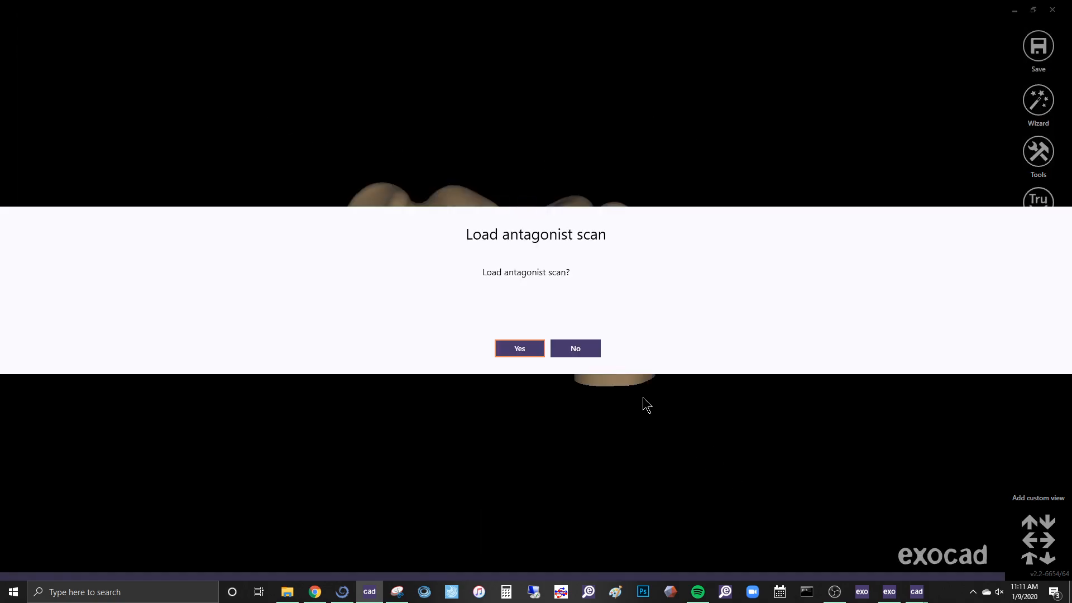
{"action": "left_click", "coordinate": [575, 348]}
- Edit the block-out mesh by selecting its open rim area and closing the hole into a solid base
{"action": "right_click", "coordinate": [542, 302]}
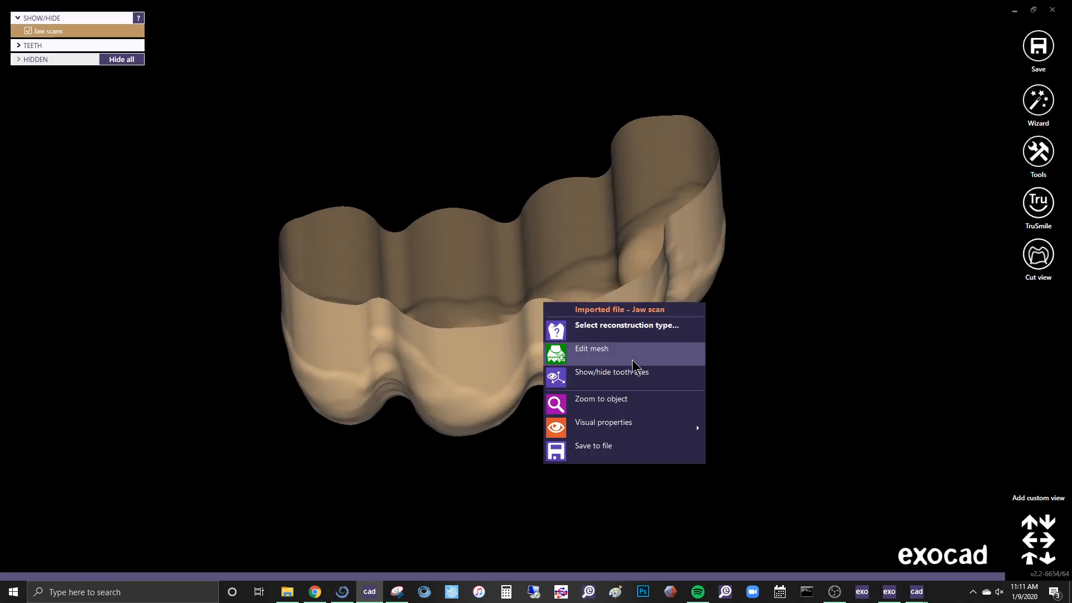
{"action": "left_click", "coordinate": [631, 358]}
{"action": "mouse_move", "coordinate": [771, 67]}
{"action": "left_mouse_down"}
{"action": "mouse_move", "coordinate": [84, 263]}
{"action": "mouse_move", "coordinate": [695, 291]}
{"action": "left_mouse_up"}
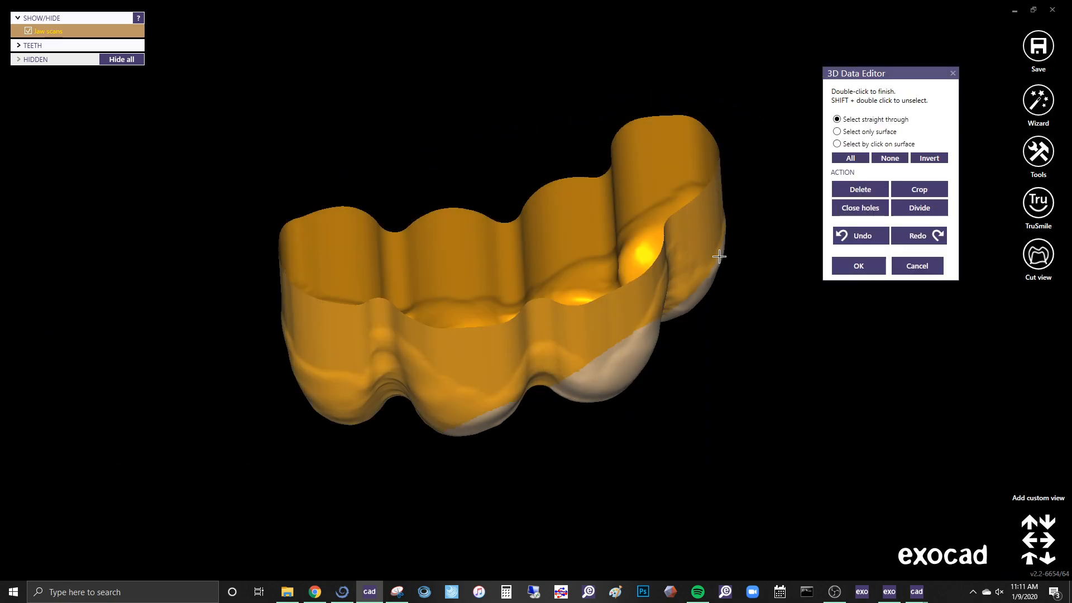
{"action": "left_click", "coordinate": [858, 208]}
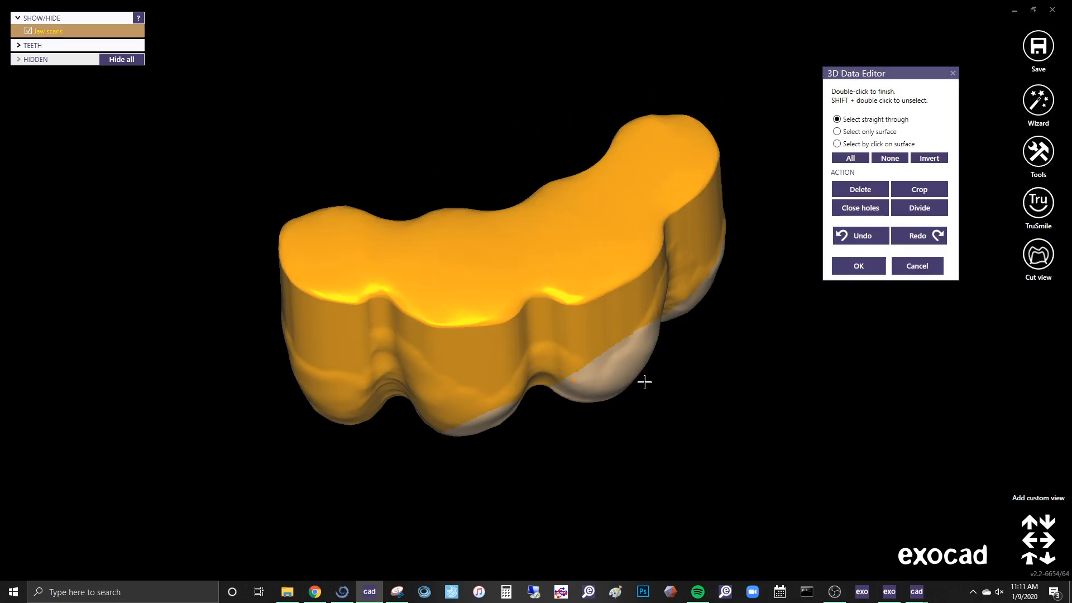
{"action": "left_click", "coordinate": [859, 266]}
- Save the closed block-out scene as a plain STL, replacing the existing "bridge for milling-block out" file
{"action": "right_click", "coordinate": [438, 114]}
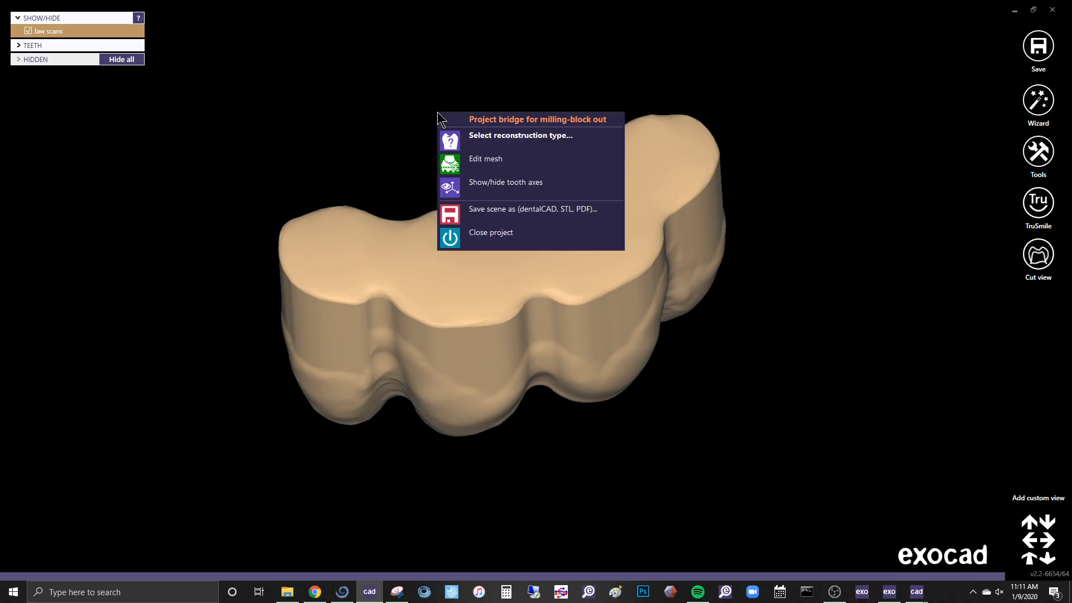
{"action": "left_click", "coordinate": [510, 220]}
{"action": "left_click", "coordinate": [168, 341]}
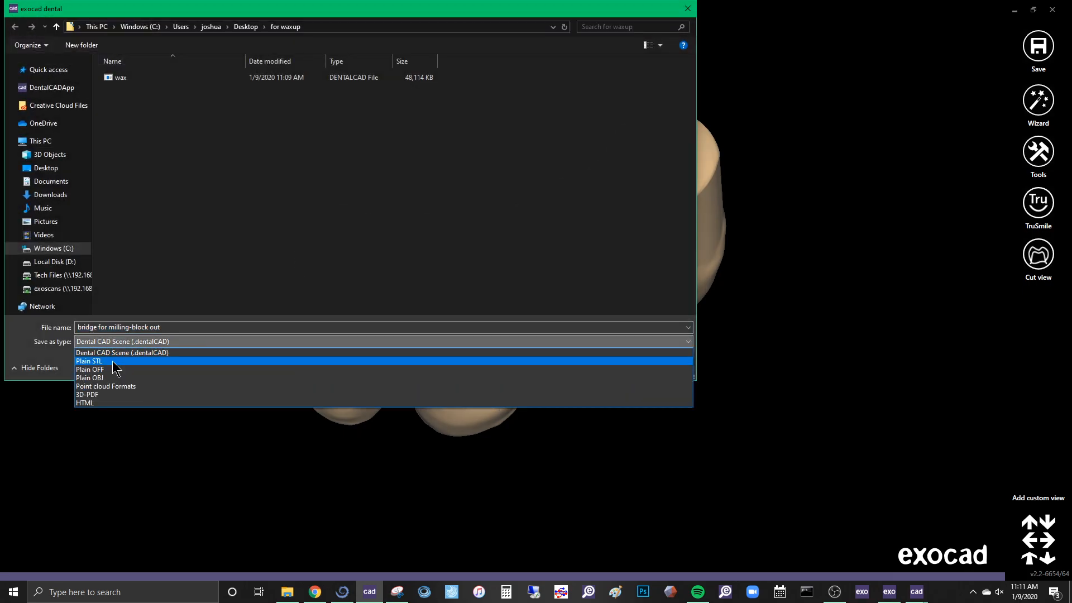
{"action": "left_click", "coordinate": [111, 361]}
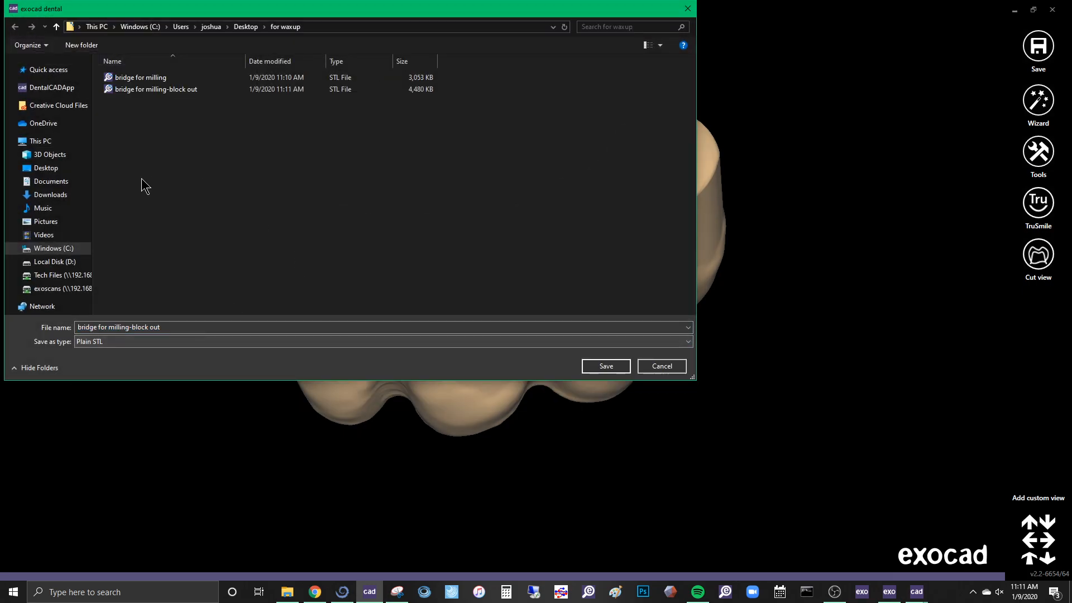
{"action": "double_click", "coordinate": [171, 91]}
{"action": "left_click", "coordinate": [575, 308]}
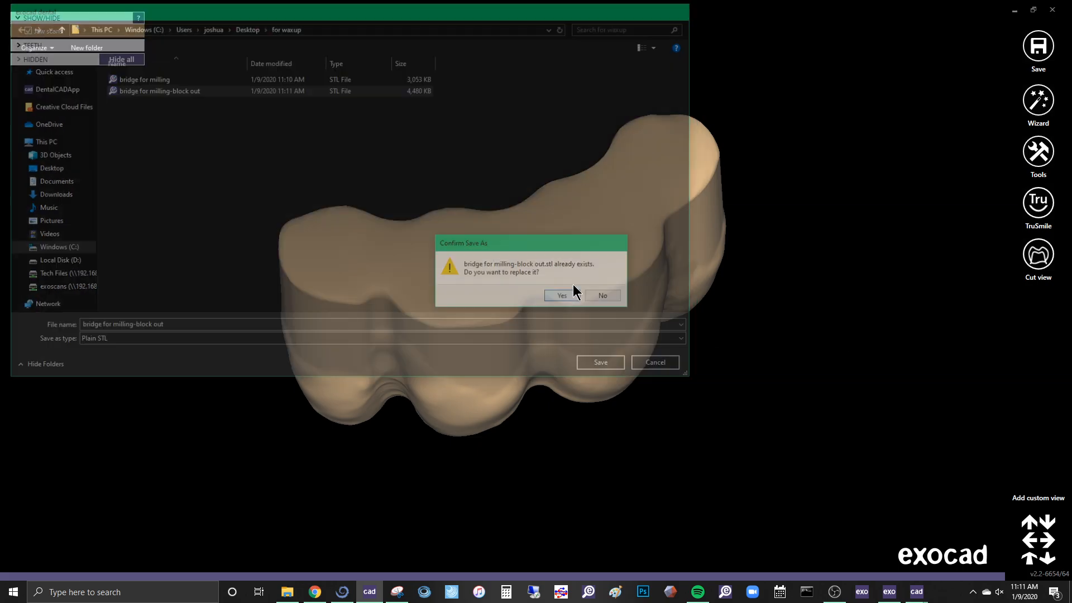
{"action": "left_click", "coordinate": [478, 348]}
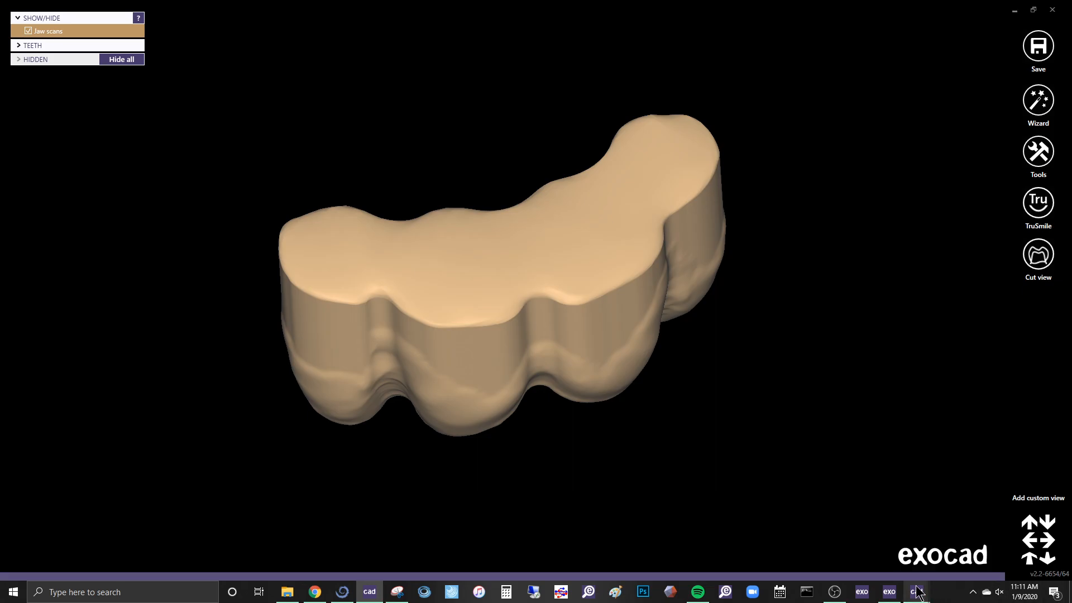
- Switch to the other exocad session and load the "wax" scene from the Desktop folder "for waxup", using the scene file directory for output
{"action": "mouse_move", "coordinate": [917, 591]}
{"action": "right_click", "coordinate": [423, 232]}
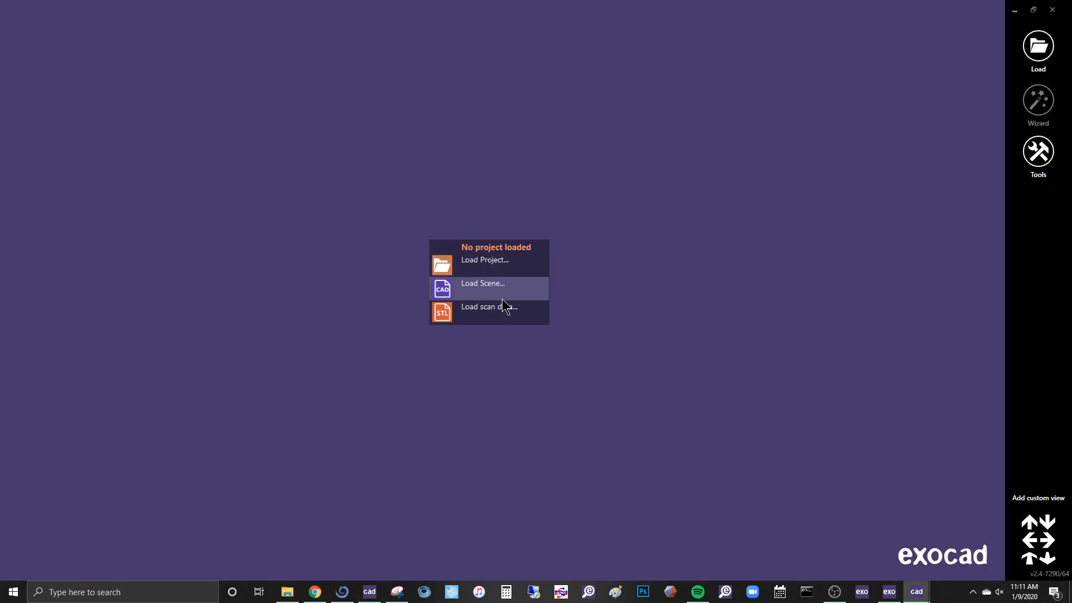
{"action": "left_click", "coordinate": [502, 289]}
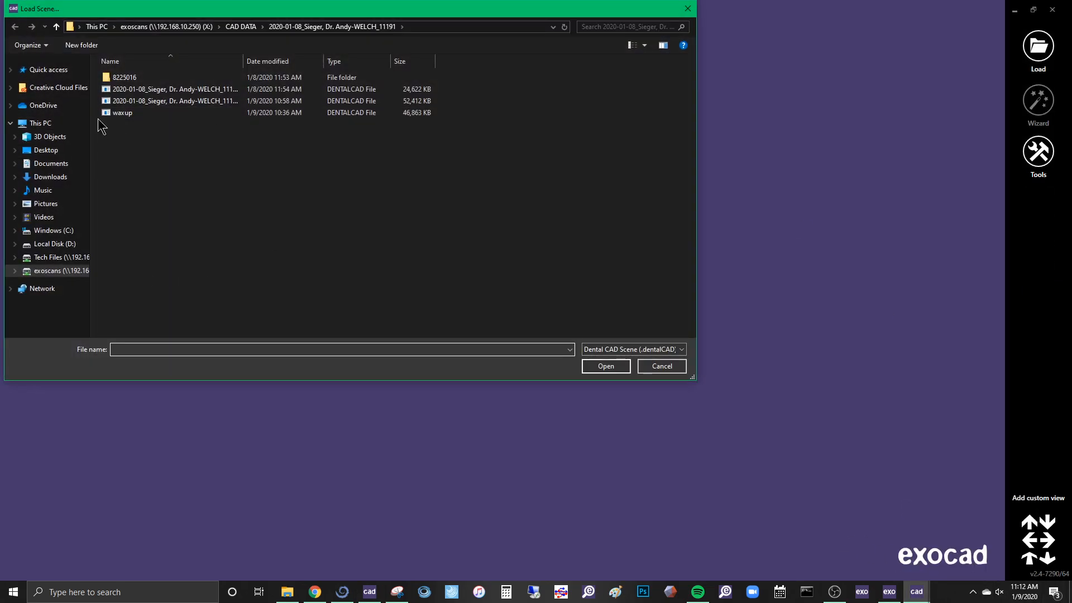
{"action": "left_click", "coordinate": [45, 149]}
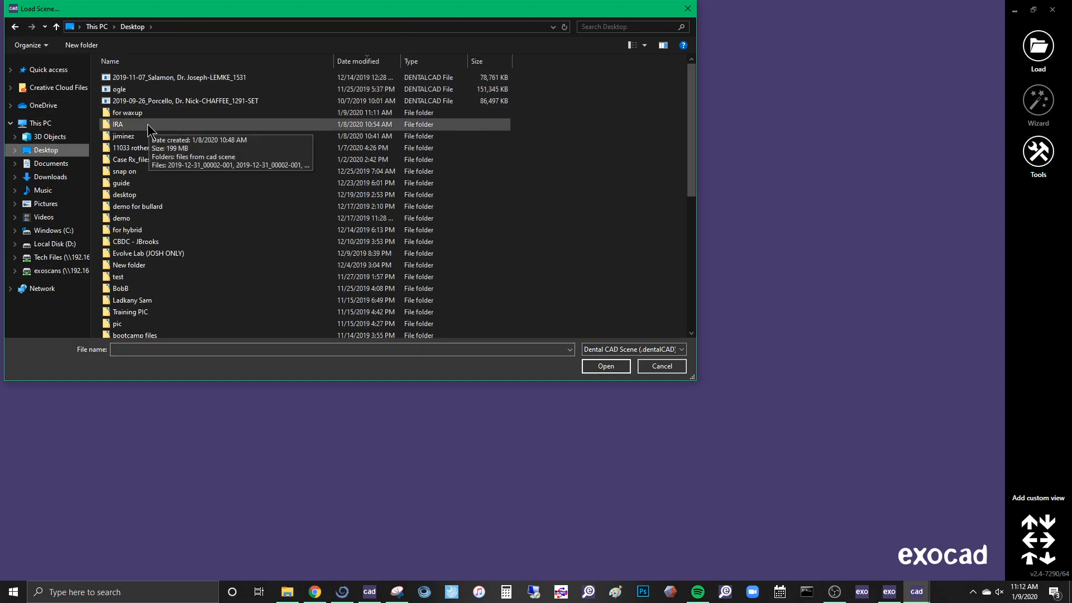
{"action": "double_click", "coordinate": [143, 113]}
{"action": "double_click", "coordinate": [128, 77]}
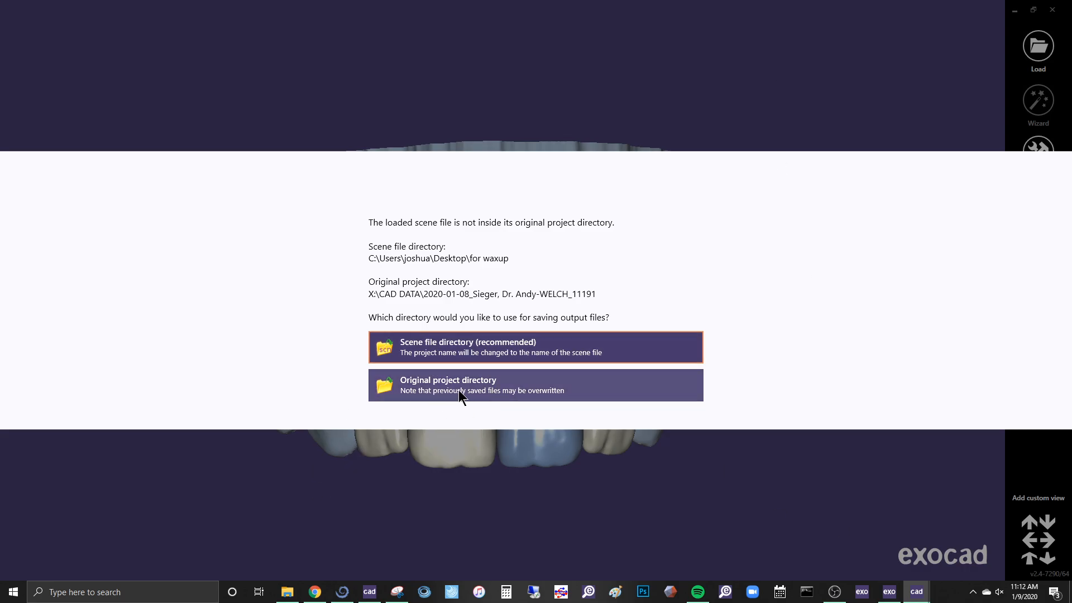
{"action": "left_click", "coordinate": [508, 357]}
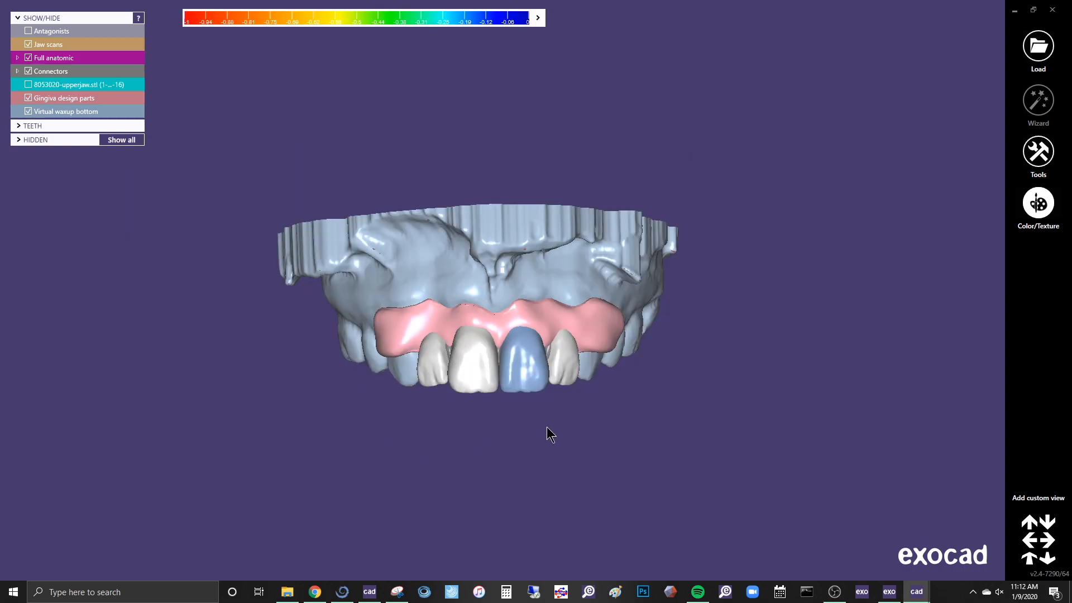
- Merge the teeth 7-10 restorations into one bridge and save it
{"action": "left_click", "coordinate": [808, 535]}
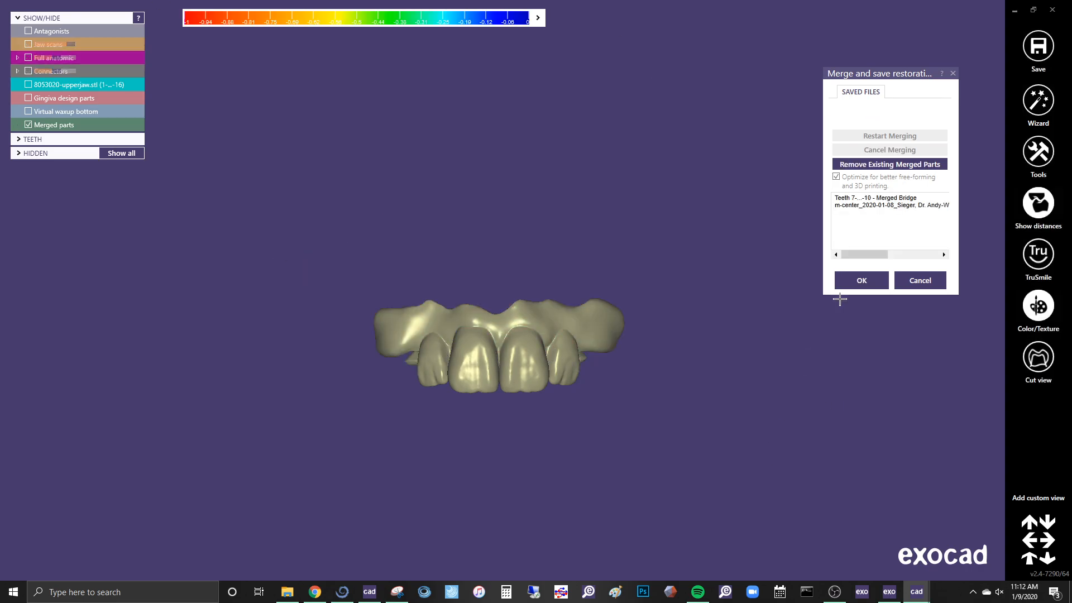
{"action": "left_click", "coordinate": [882, 280]}
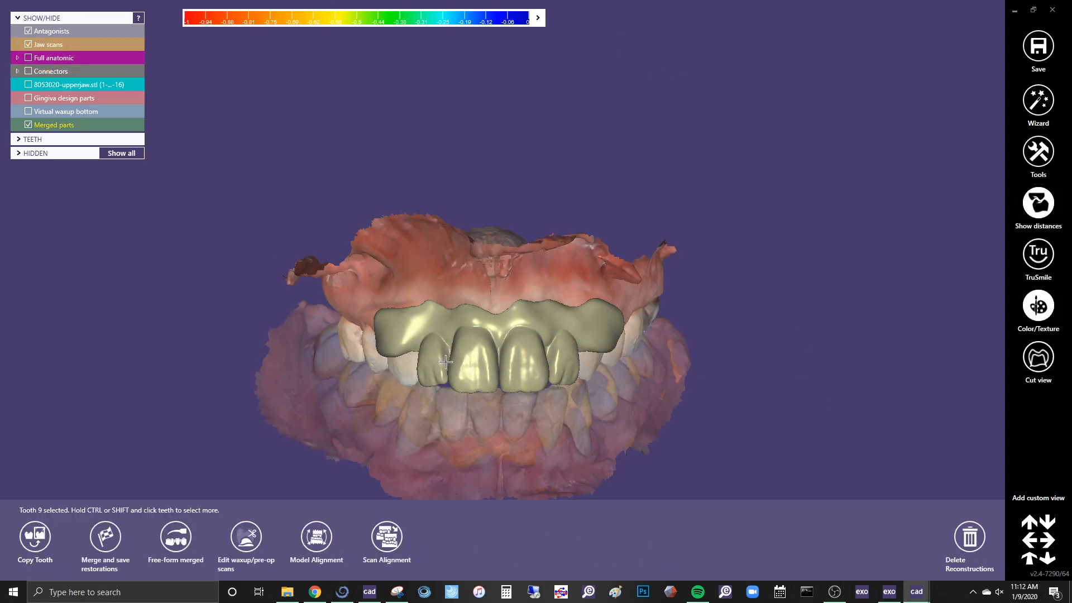
- Free-form the merged bridge with a subtractive attachment loaded from "bridge for milling-block out" in "for waxup", rotated to the scan data orientation
{"action": "right_click", "coordinate": [480, 363]}
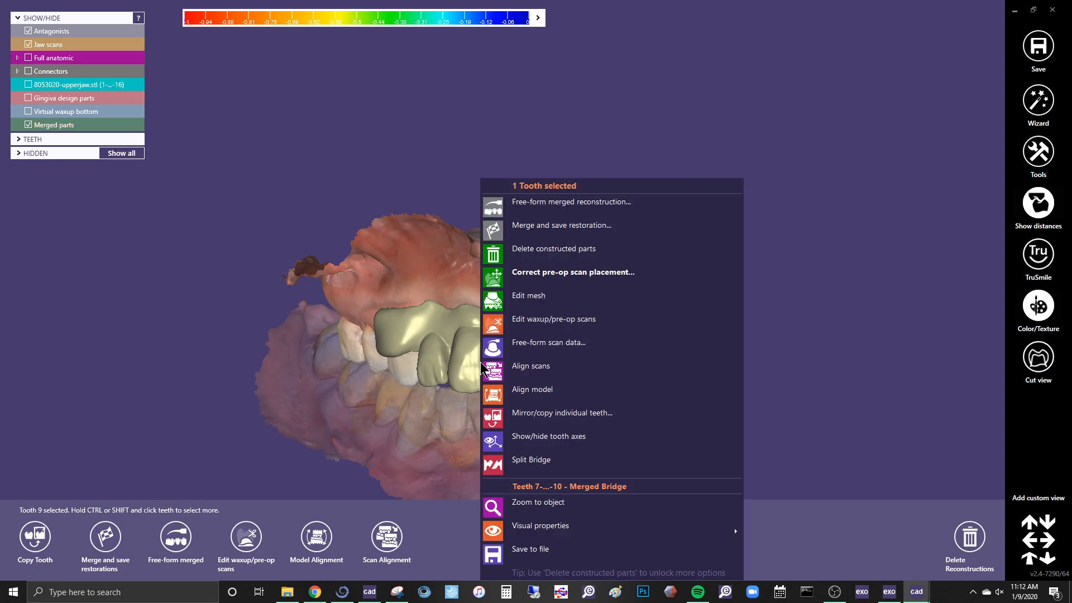
{"action": "left_click", "coordinate": [562, 212]}
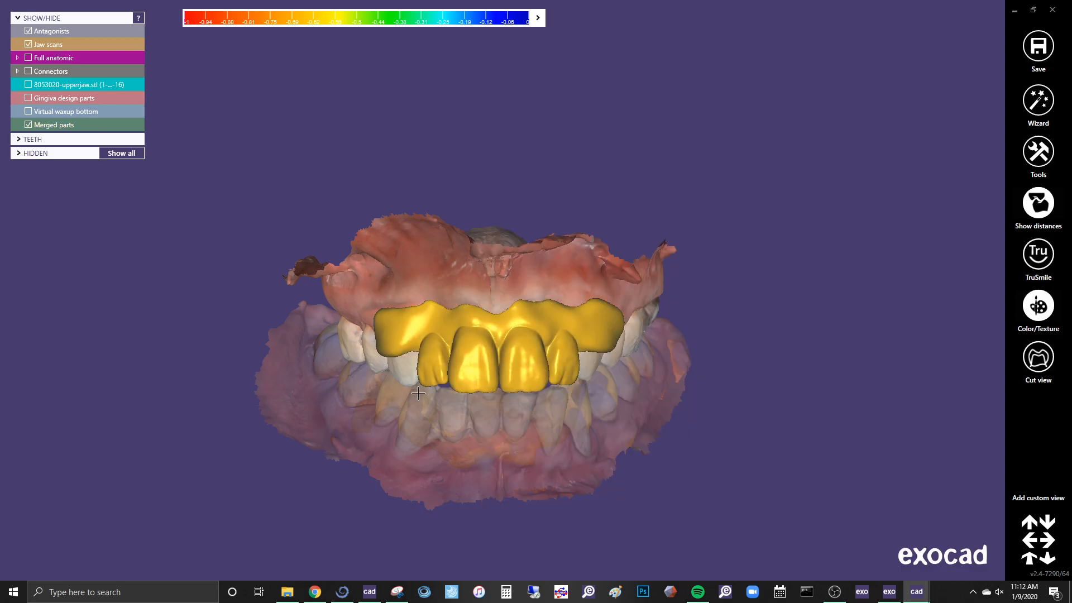
{"action": "left_click", "coordinate": [922, 94]}
{"action": "left_click", "coordinate": [915, 108]}
{"action": "left_click", "coordinate": [900, 131]}
{"action": "scroll", "coordinate": [902, 223], "scroll_direction": "down", "scroll_amount": 5}
{"action": "left_click", "coordinate": [902, 303]}
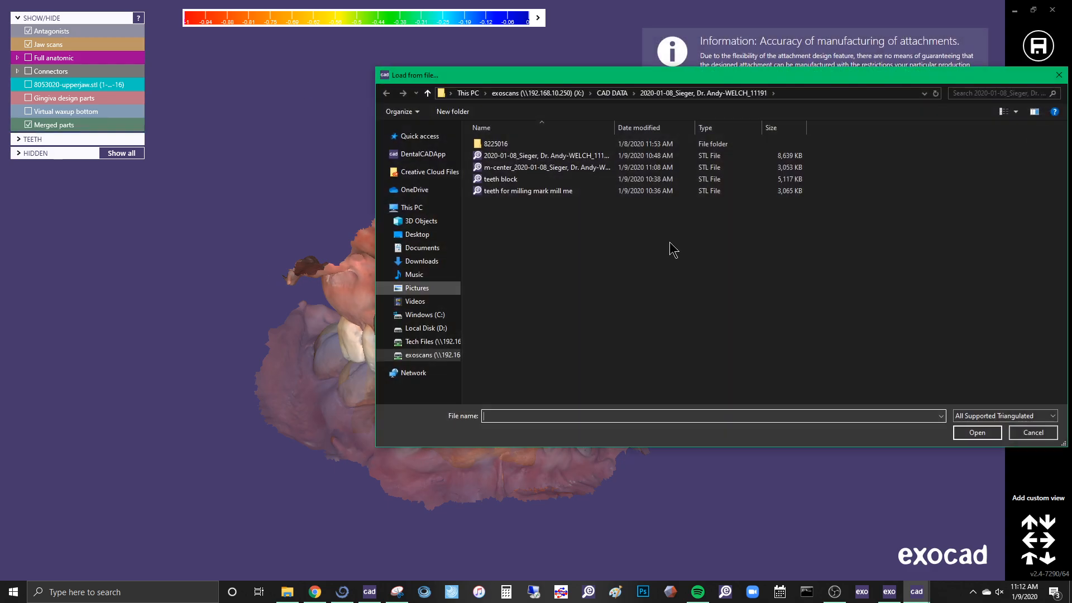
{"action": "left_click", "coordinate": [427, 235]}
{"action": "double_click", "coordinate": [516, 312]}
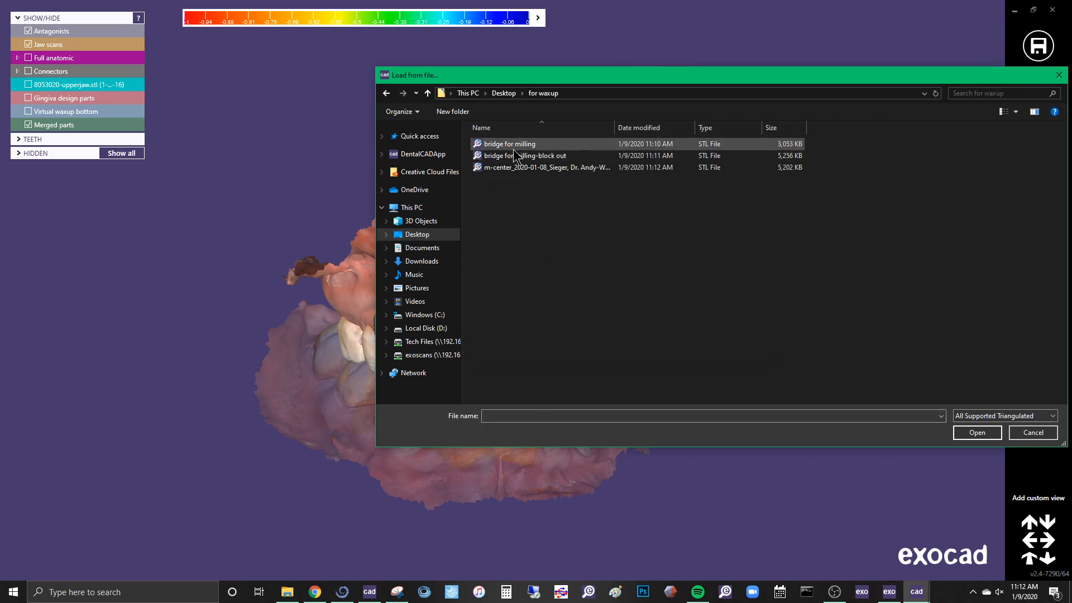
{"action": "double_click", "coordinate": [531, 159]}
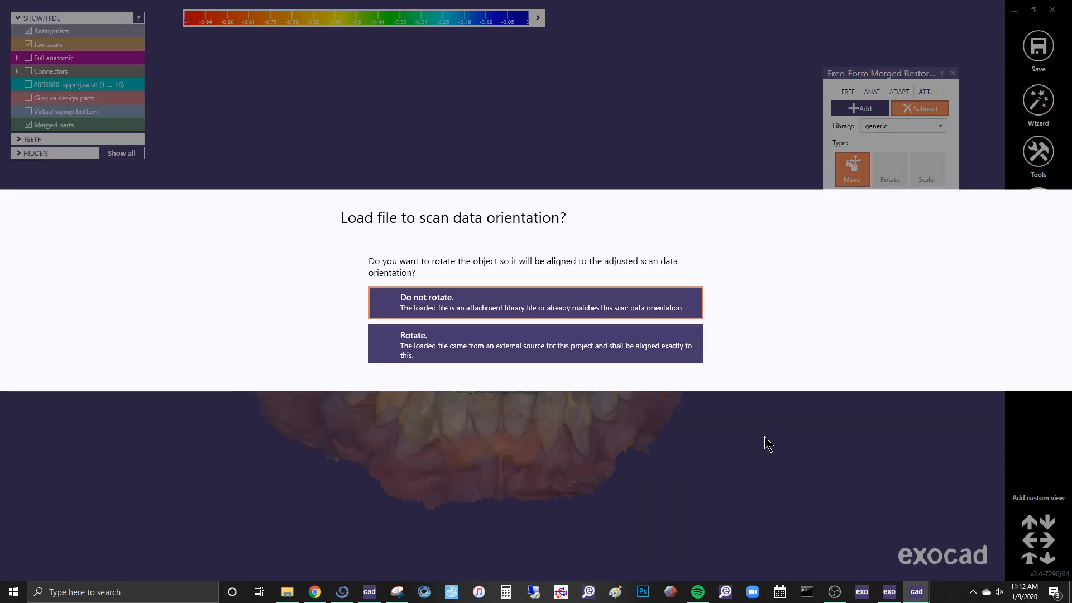
{"action": "left_click", "coordinate": [517, 348]}
- Subtract the block-out attachment from the merged bridge and move the attachment away to expose the cut
{"action": "right_click_drag", "start_coordinate": [483, 362], "coordinate": [482, 348]}
{"action": "left_click", "coordinate": [855, 255]}
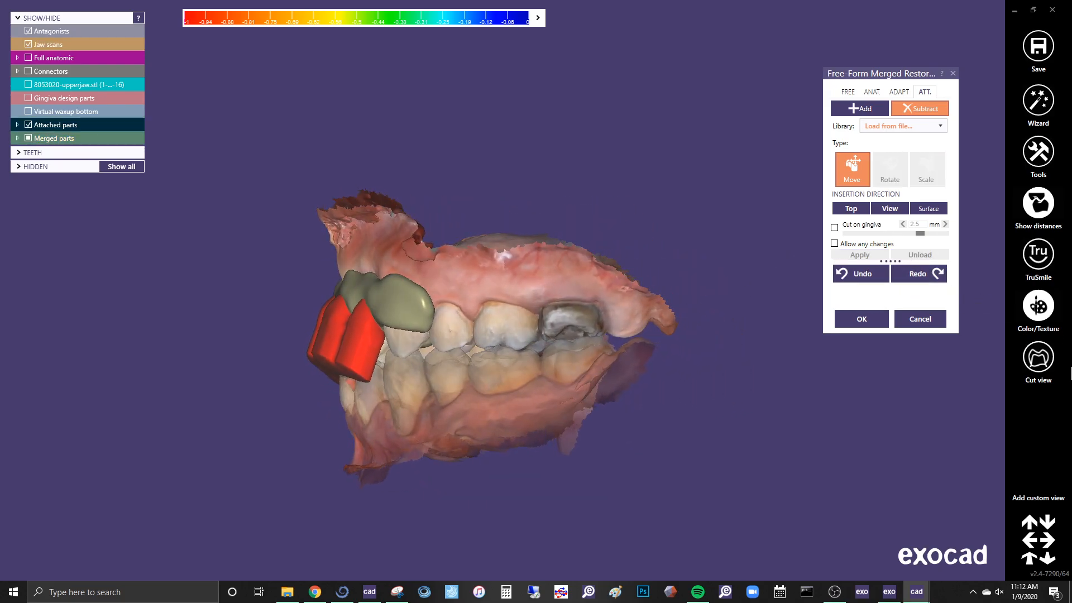
{"action": "left_click_drag", "start_coordinate": [346, 335], "coordinate": [347, 465]}
{"action": "scroll", "coordinate": [335, 400], "scroll_direction": "down", "scroll_amount": 3, "text": "ctrl"}
{"action": "right_click_drag", "start_coordinate": [335, 400], "coordinate": [353, 436]}
- Show the full anatomic teeth, finish free-forming the merged bridge and save its modifications
{"action": "key", "text": "f"}
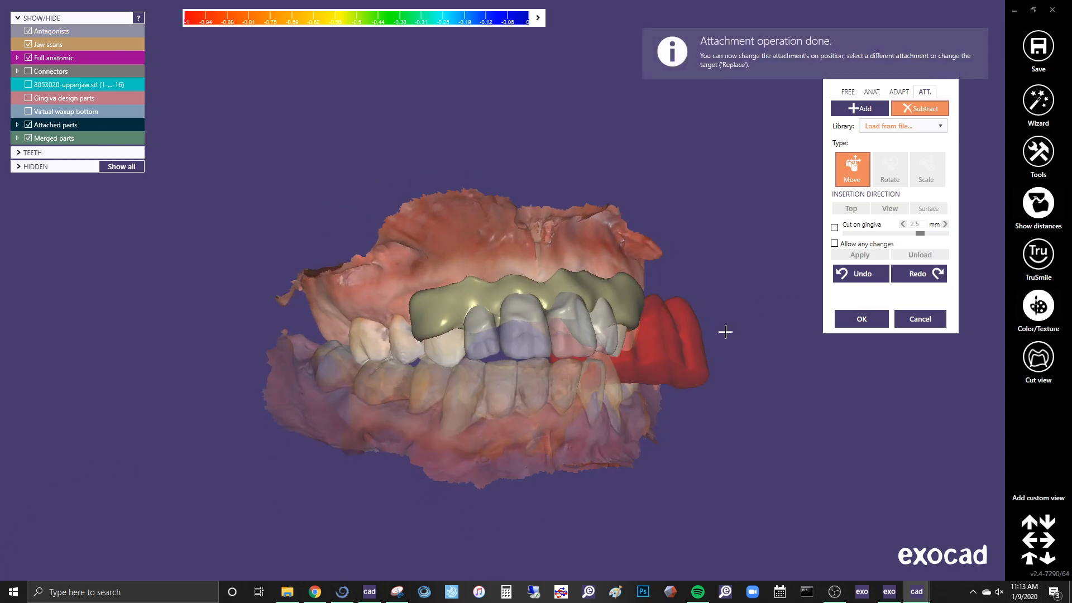
{"action": "left_click", "coordinate": [861, 319]}
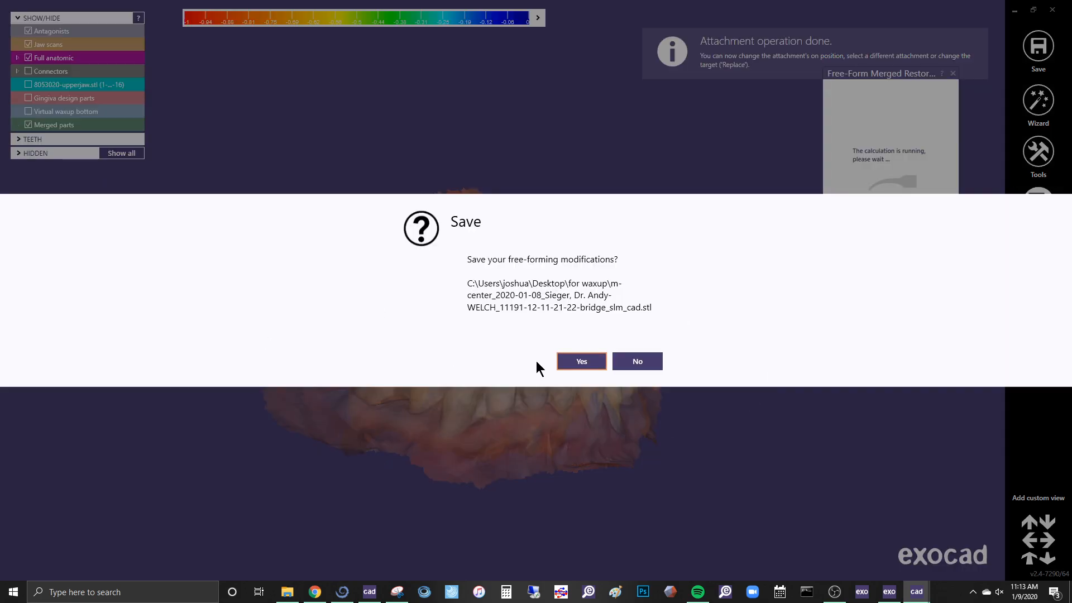
{"action": "left_click", "coordinate": [577, 361]}
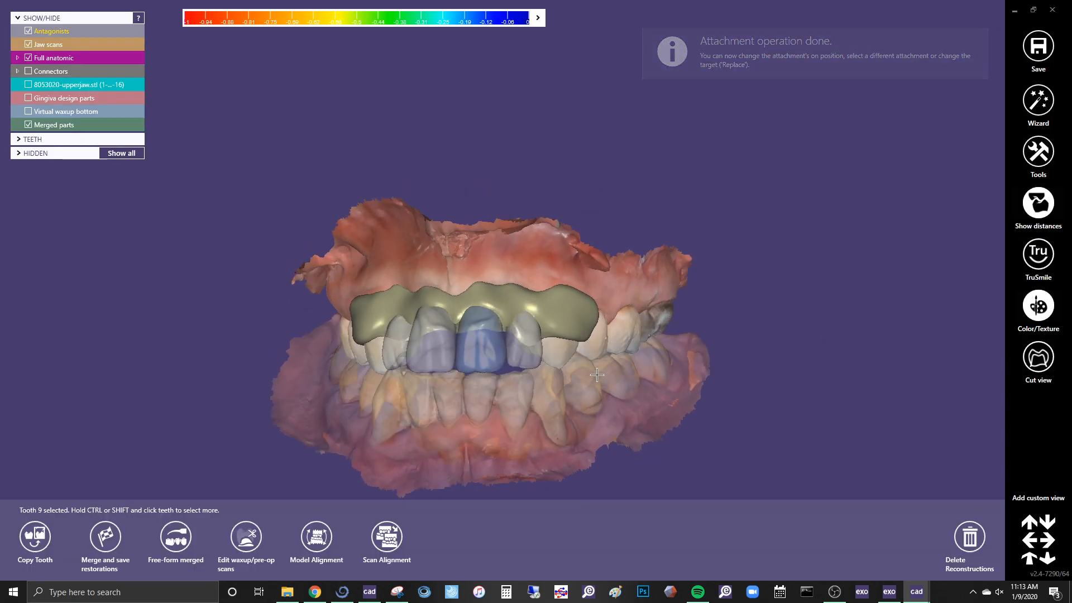
- Make the full anatomic teeth 7 to 10 opaque in the cut-out gingival part
{"action": "middle_click", "coordinate": [472, 341], "text": "shift"}
{"action": "middle_click", "coordinate": [472, 341], "text": "shift"}
{"action": "middle_click", "coordinate": [429, 338], "text": "shift"}
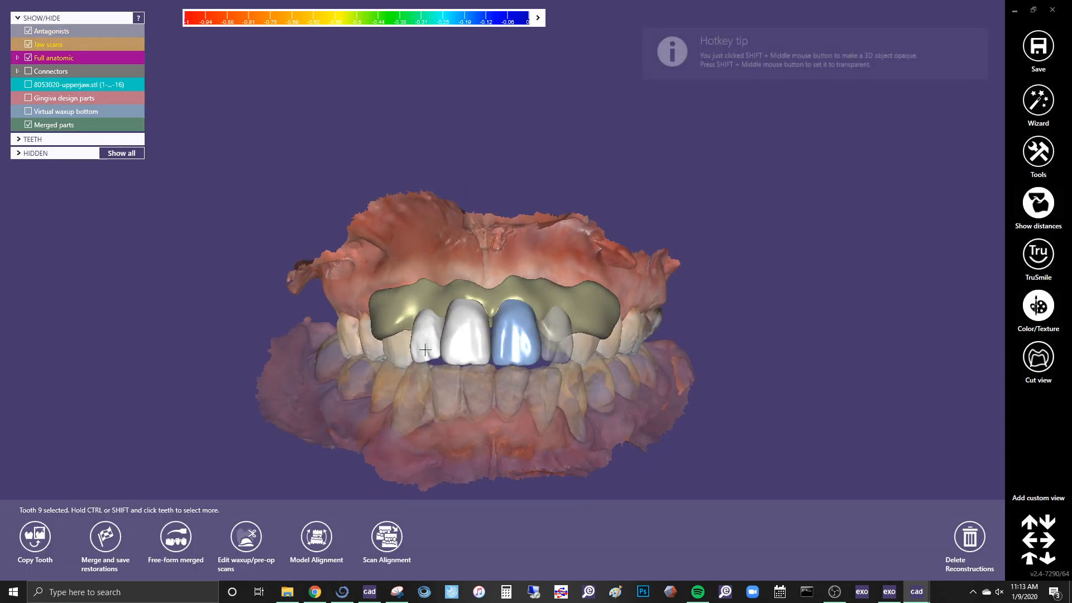
{"action": "middle_click", "coordinate": [558, 338], "text": "shift"}
{"action": "right_click_drag", "start_coordinate": [585, 418], "coordinate": [637, 339]}
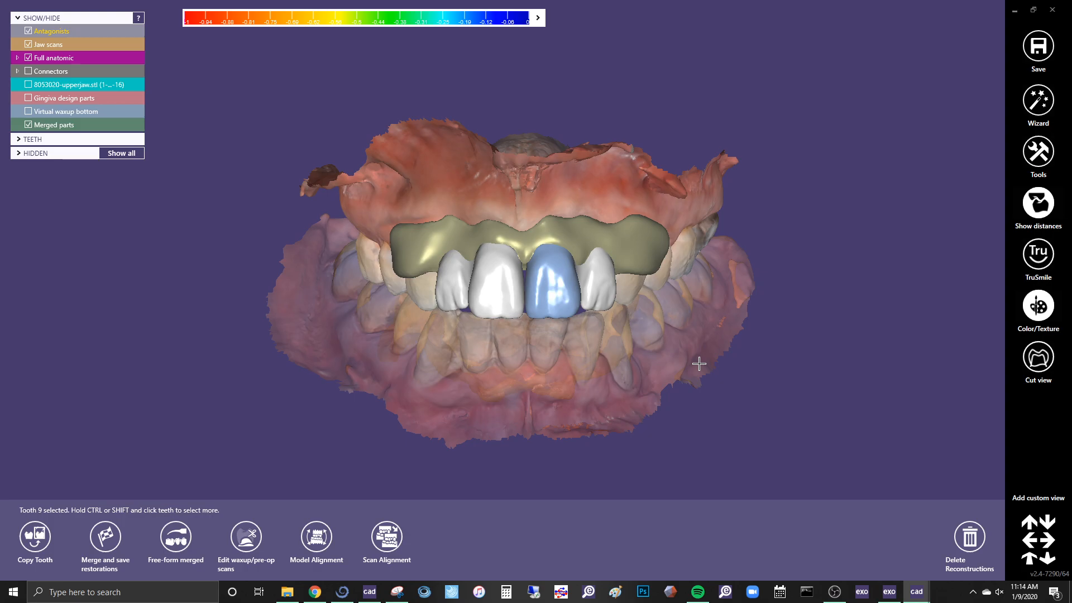
{"action": "left_click", "coordinate": [836, 591]}
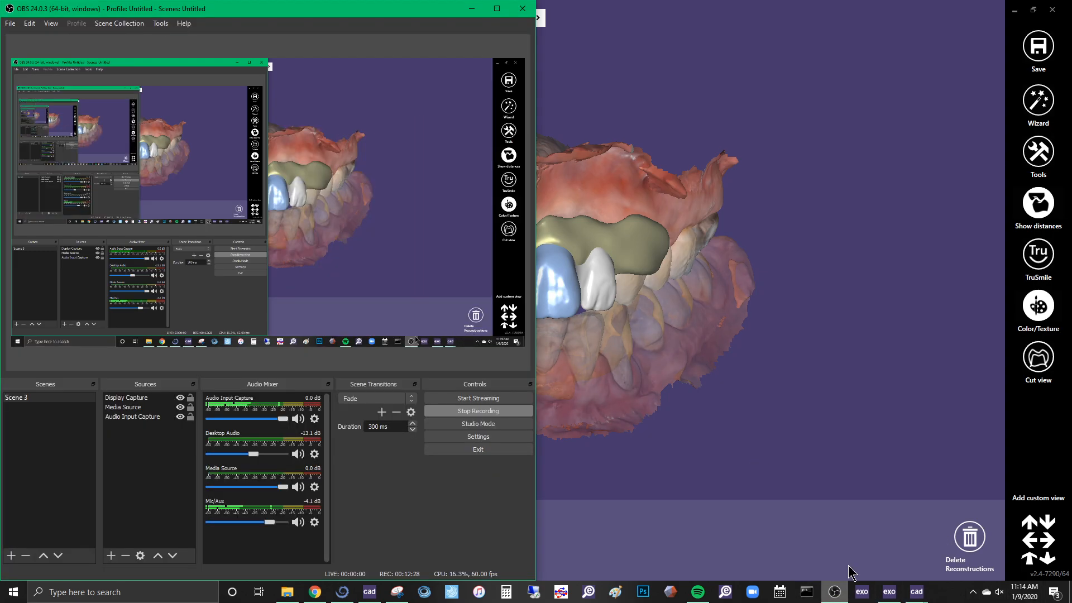